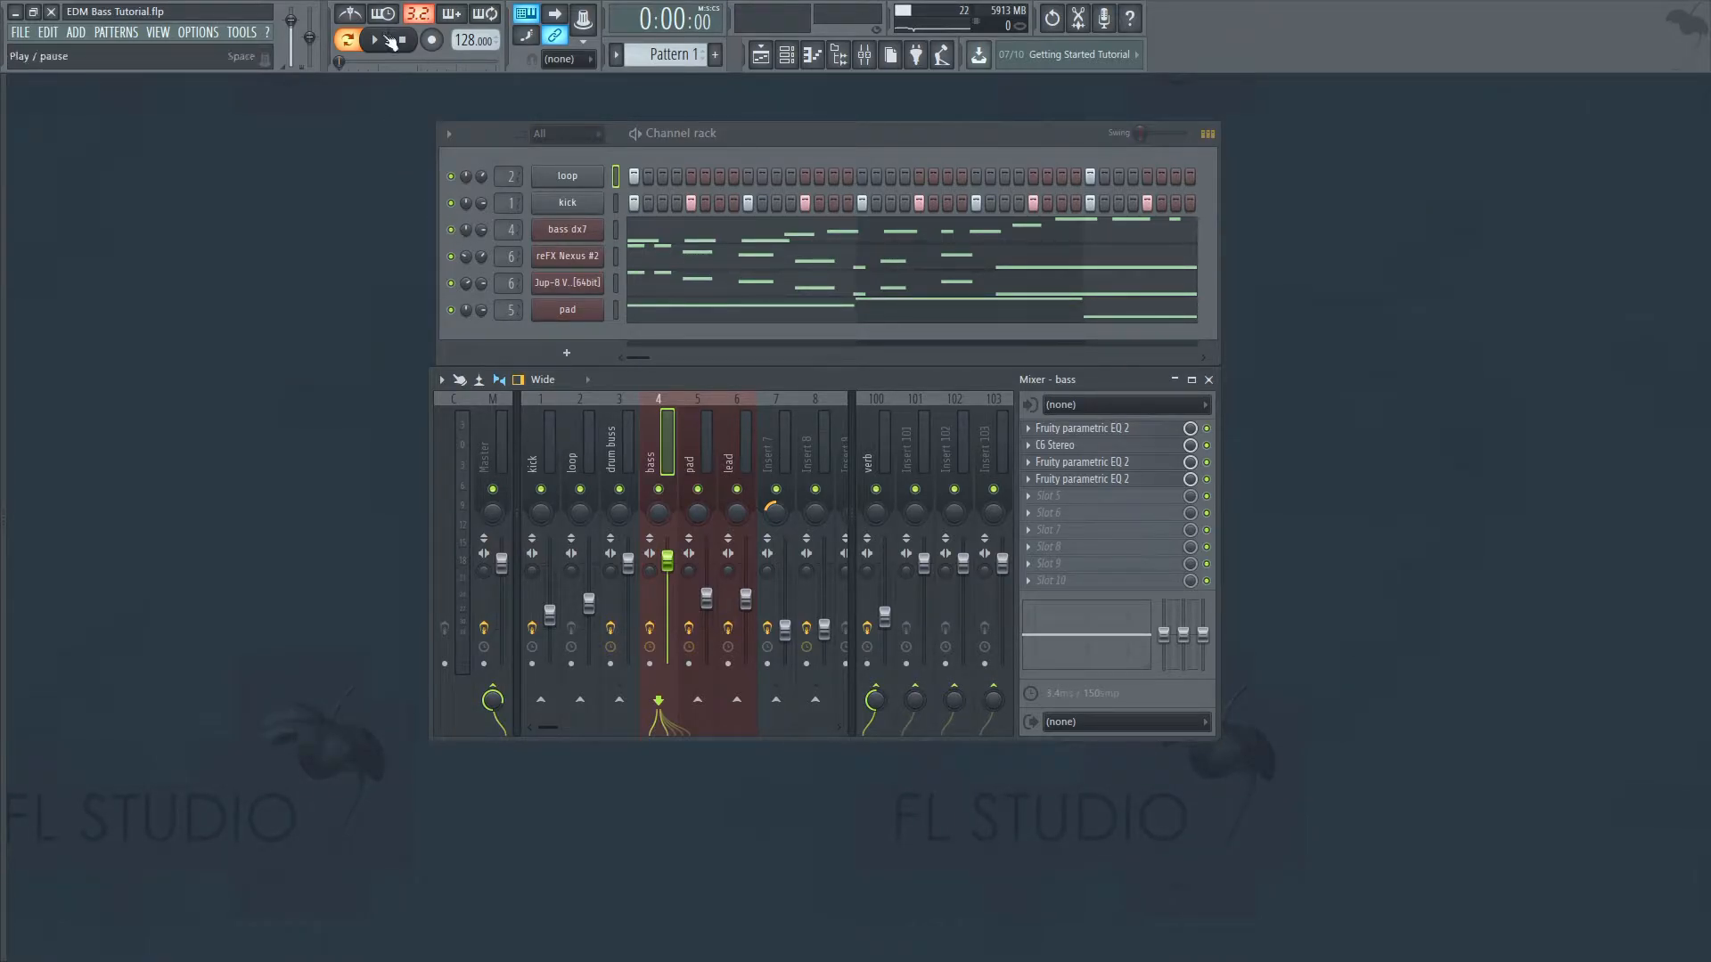
- Open the slot 3 Parametric EQ 2 on the bass track and play the pattern to watch its bands
{"action": "left_click", "coordinate": [1169, 463]}
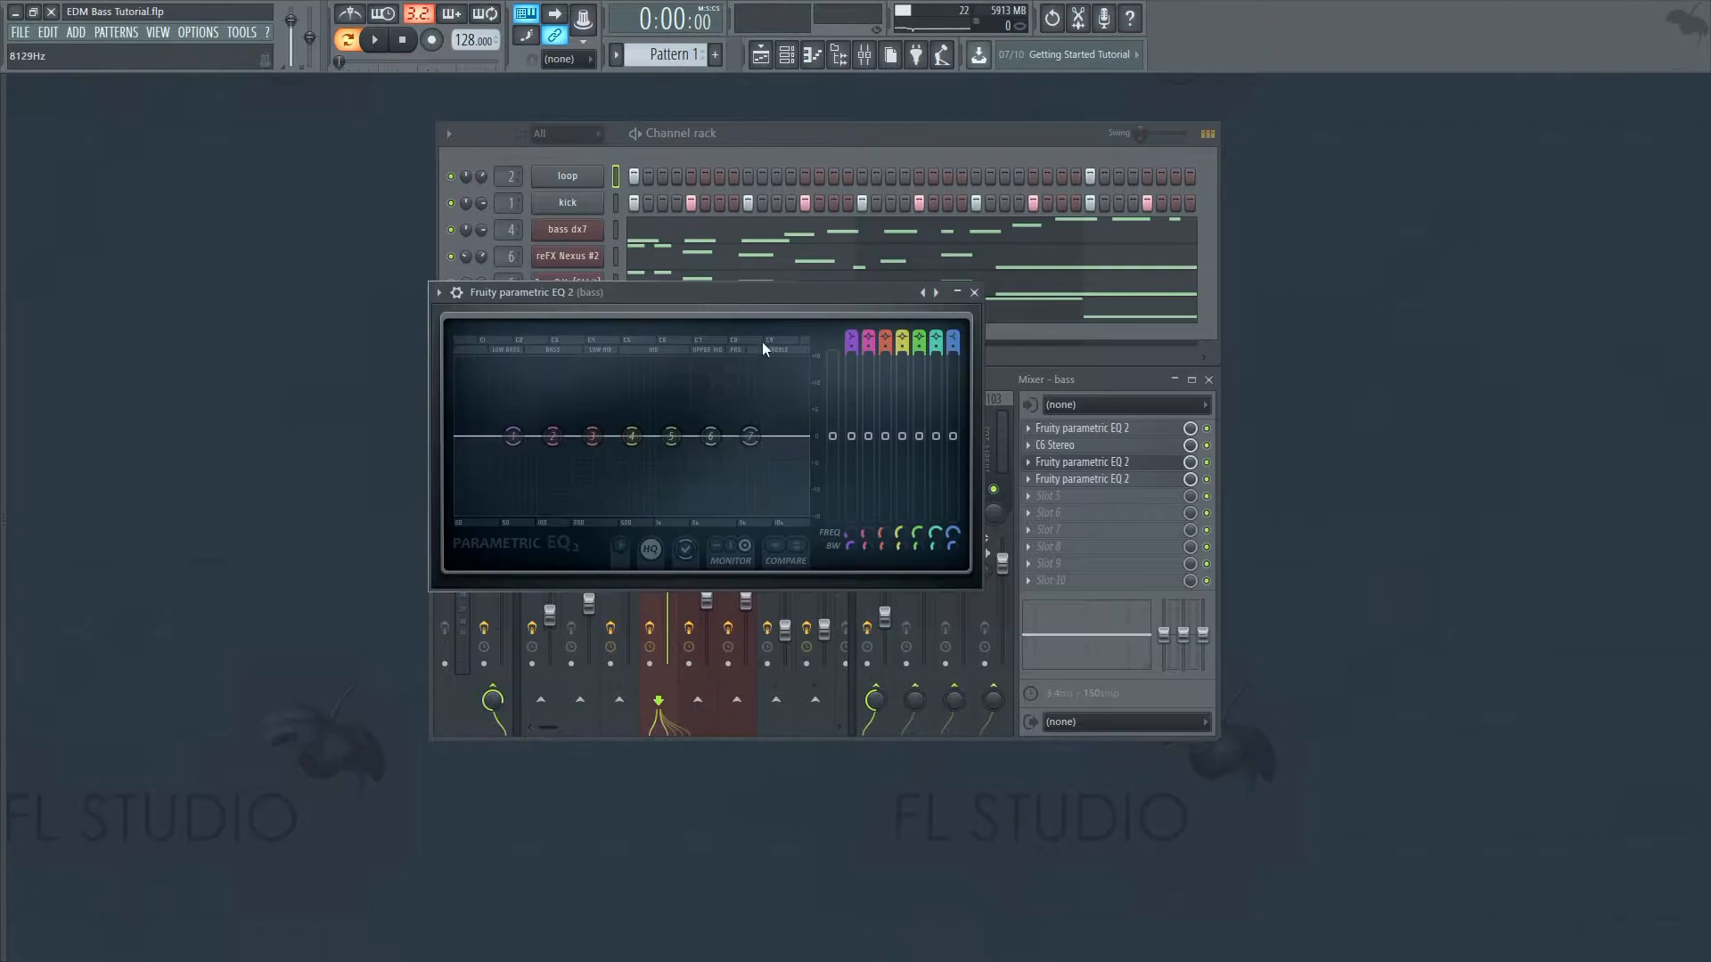
{"action": "left_click_drag", "start_coordinate": [768, 295], "coordinate": [872, 403]}
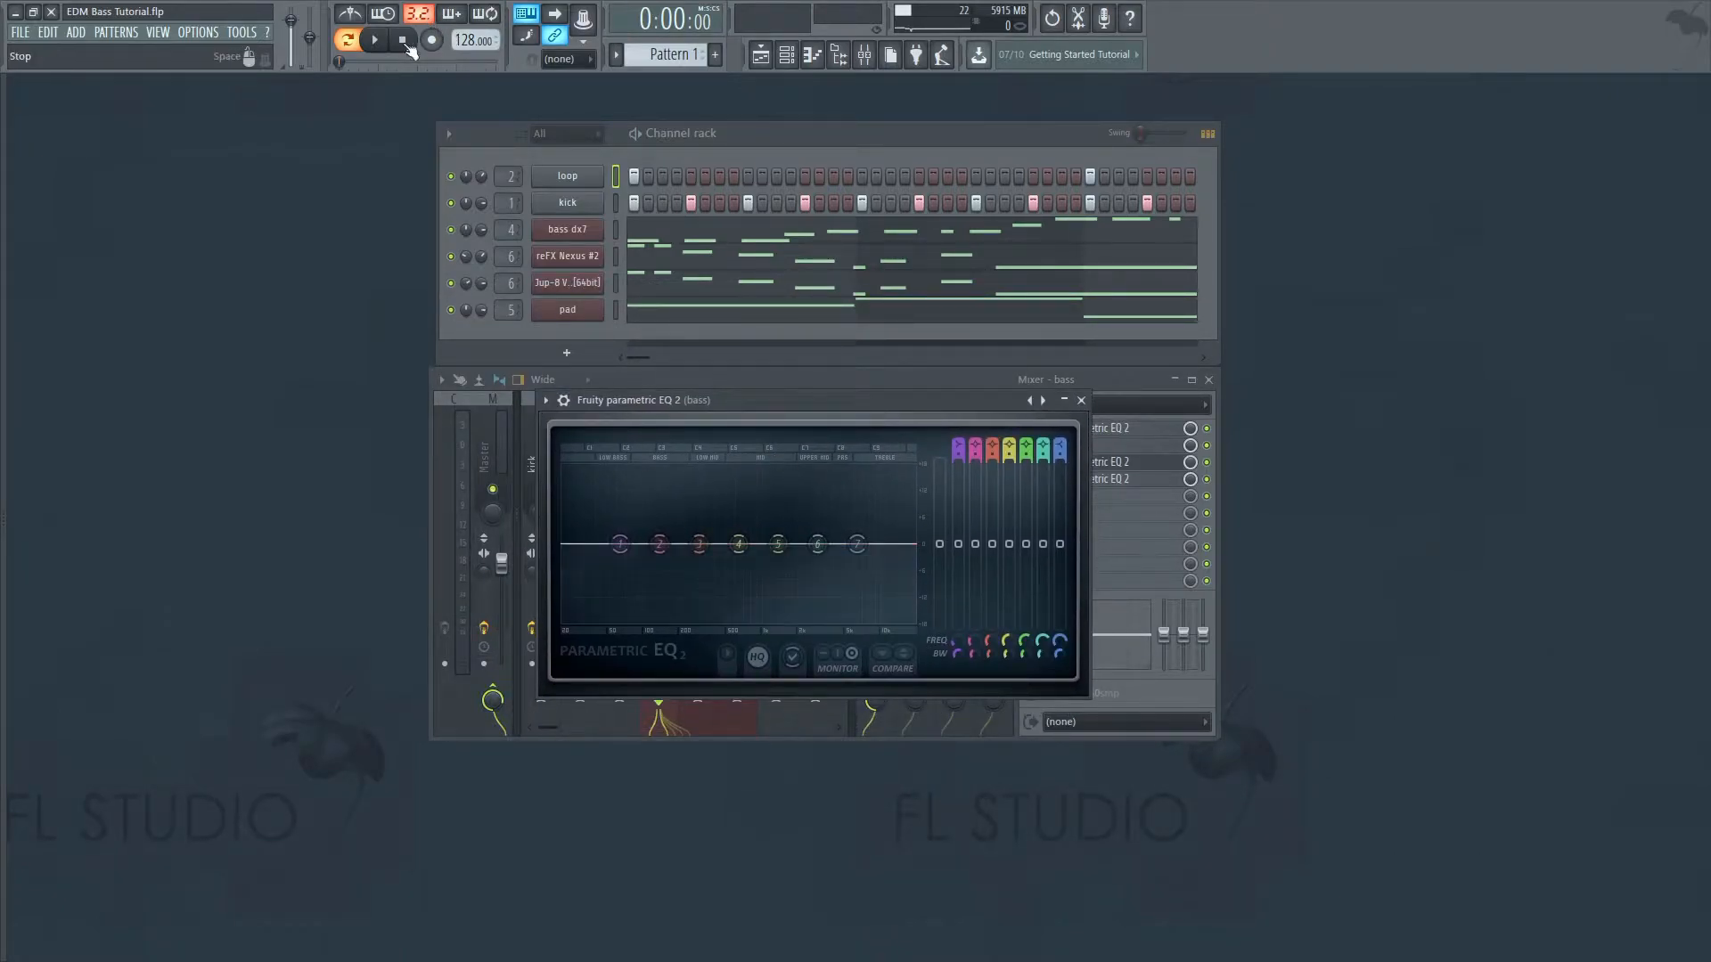
{"action": "left_click", "coordinate": [377, 41]}
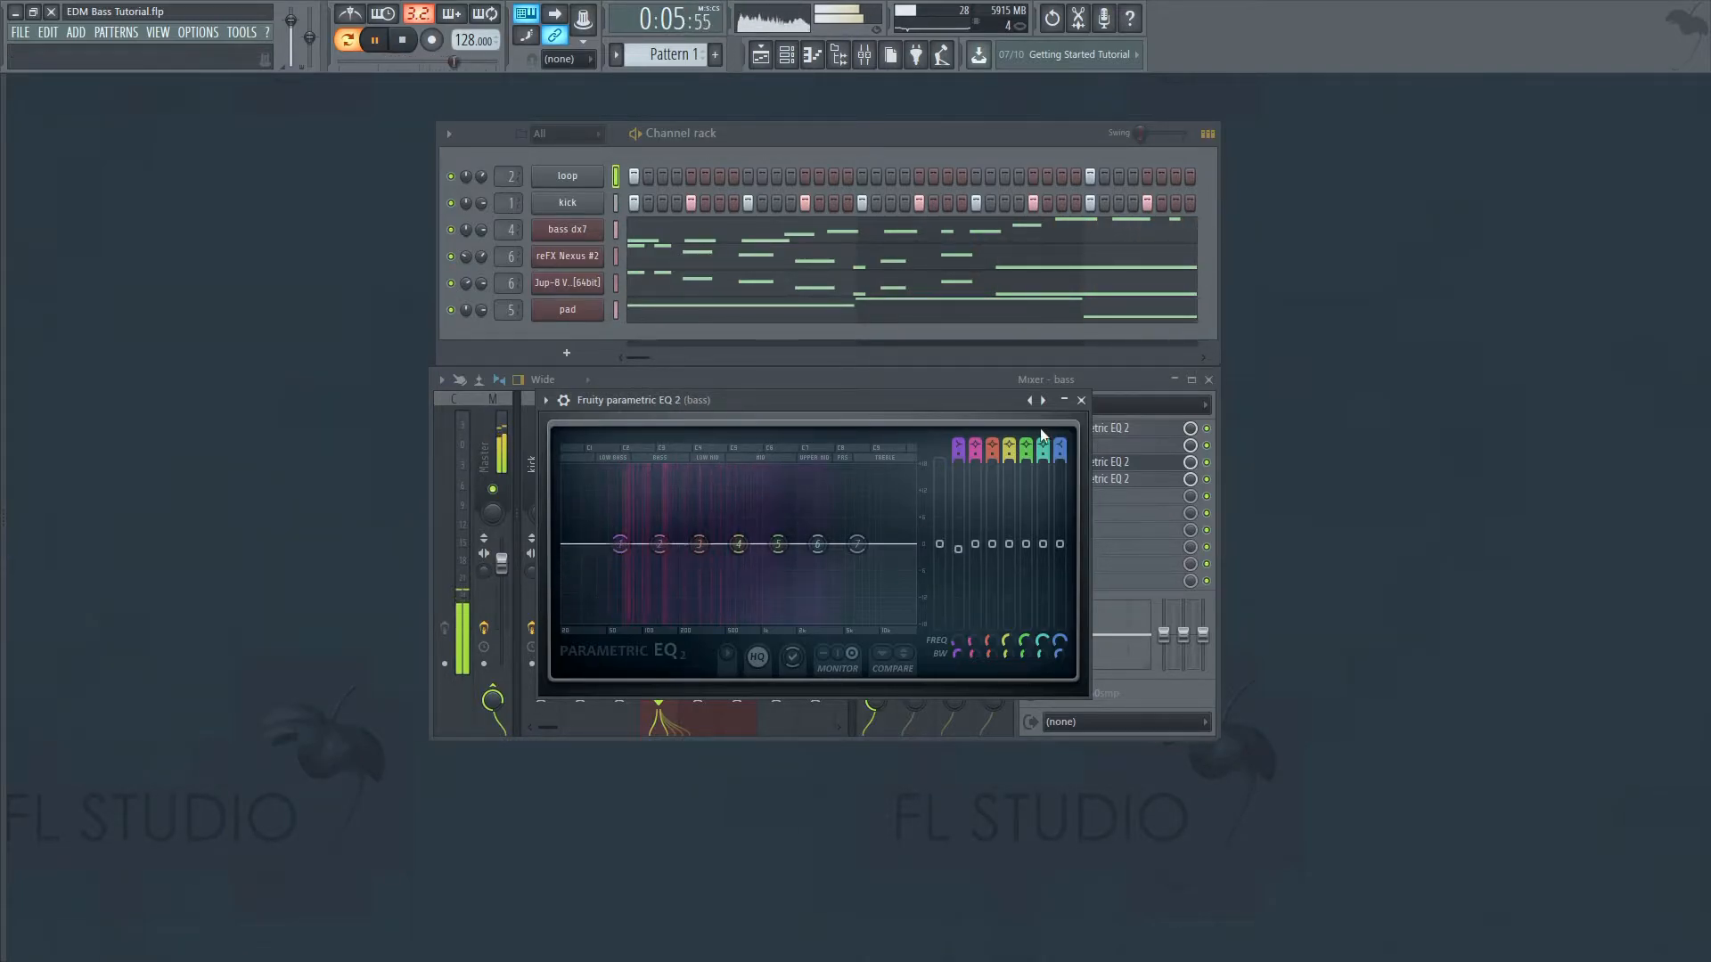
- Compare the bass with its slot 3 EQ active and bypassed during playback, then leave it bypassed and stop playback
{"action": "left_click", "coordinate": [1209, 462]}
{"action": "left_click", "coordinate": [1081, 400]}
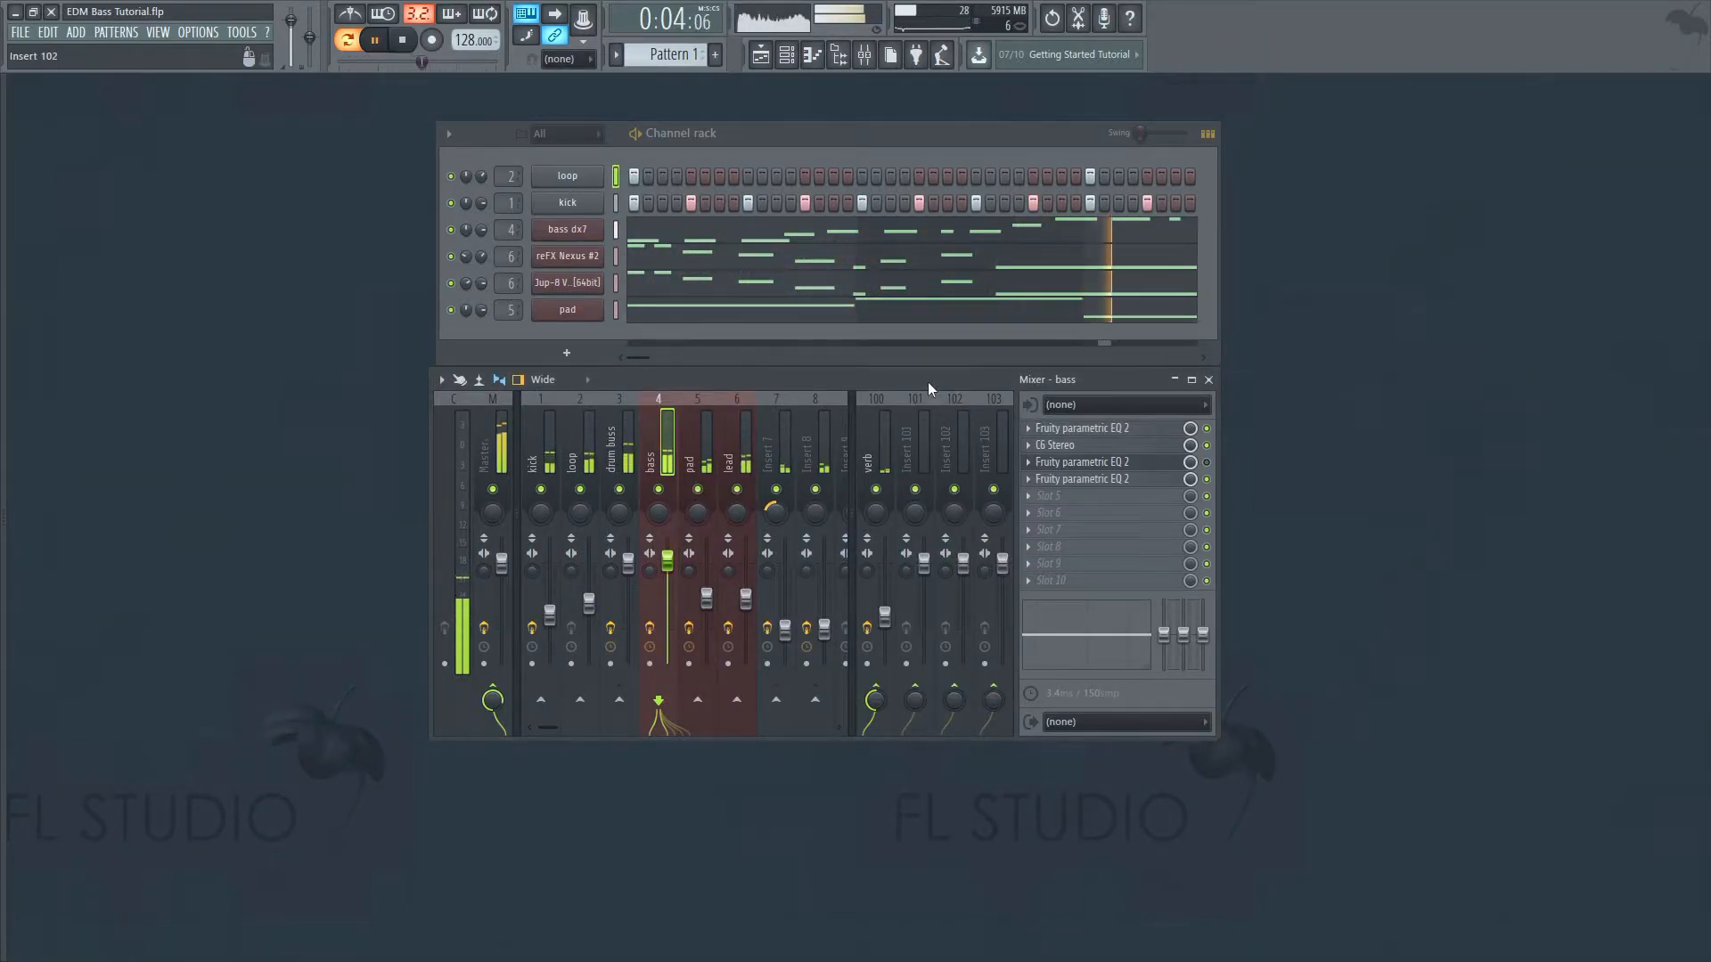
{"action": "left_click", "coordinate": [1208, 463]}
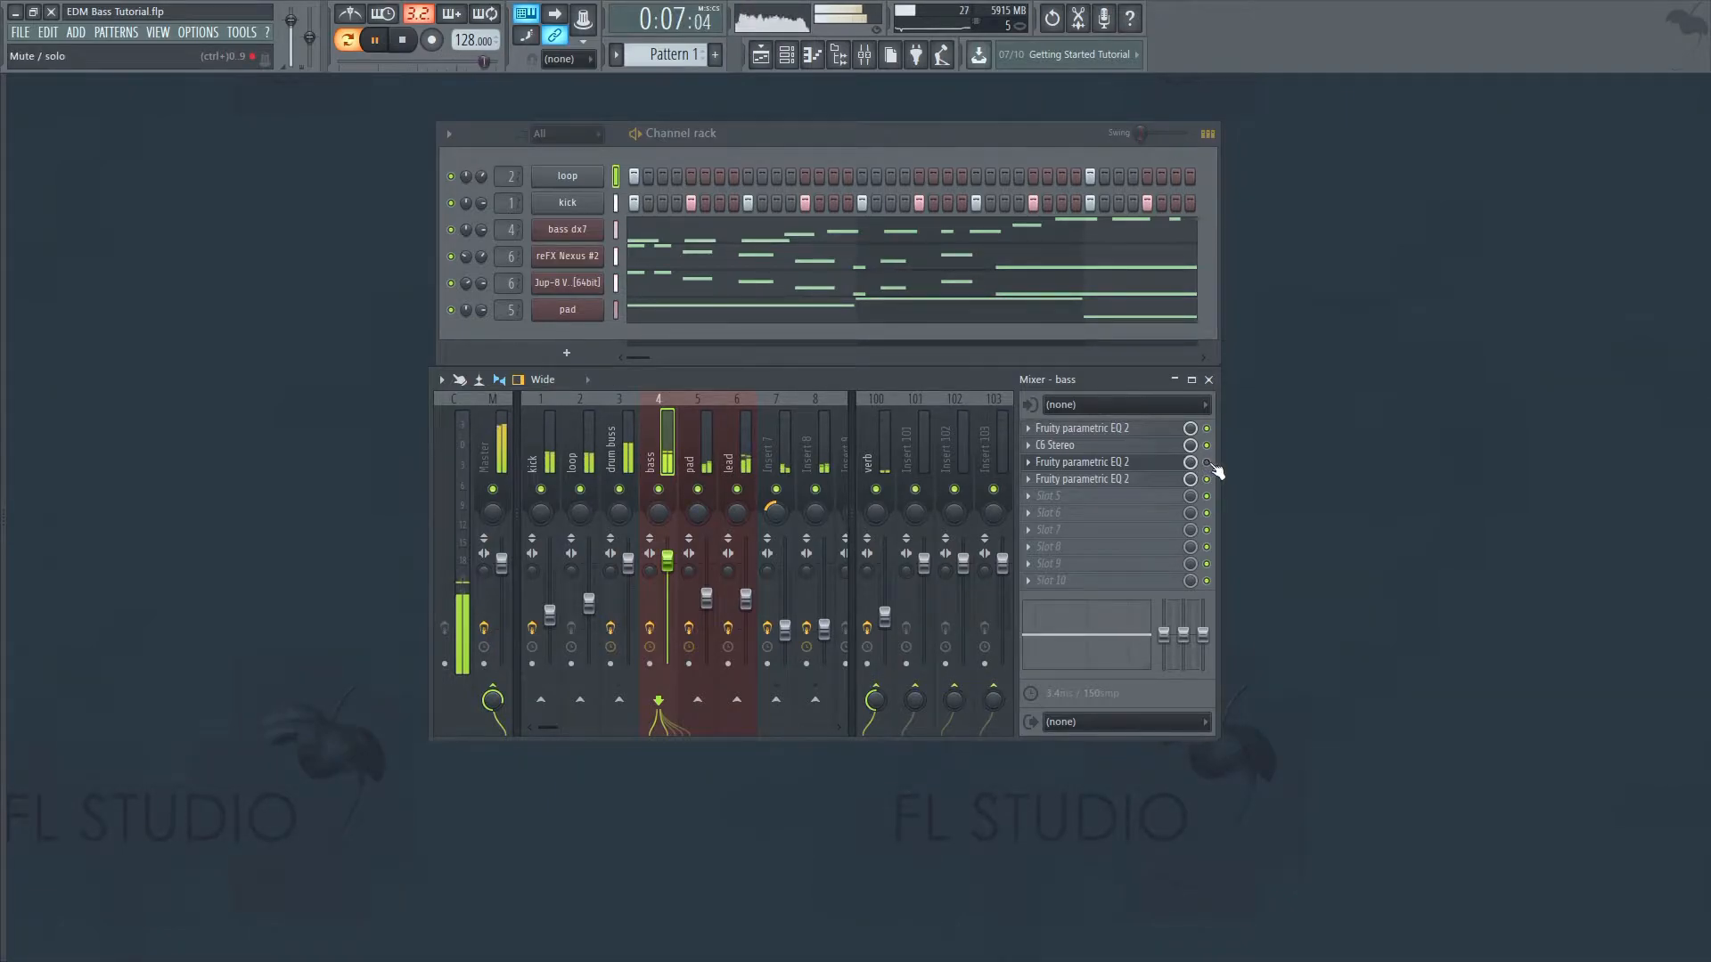
{"action": "left_click", "coordinate": [1132, 469]}
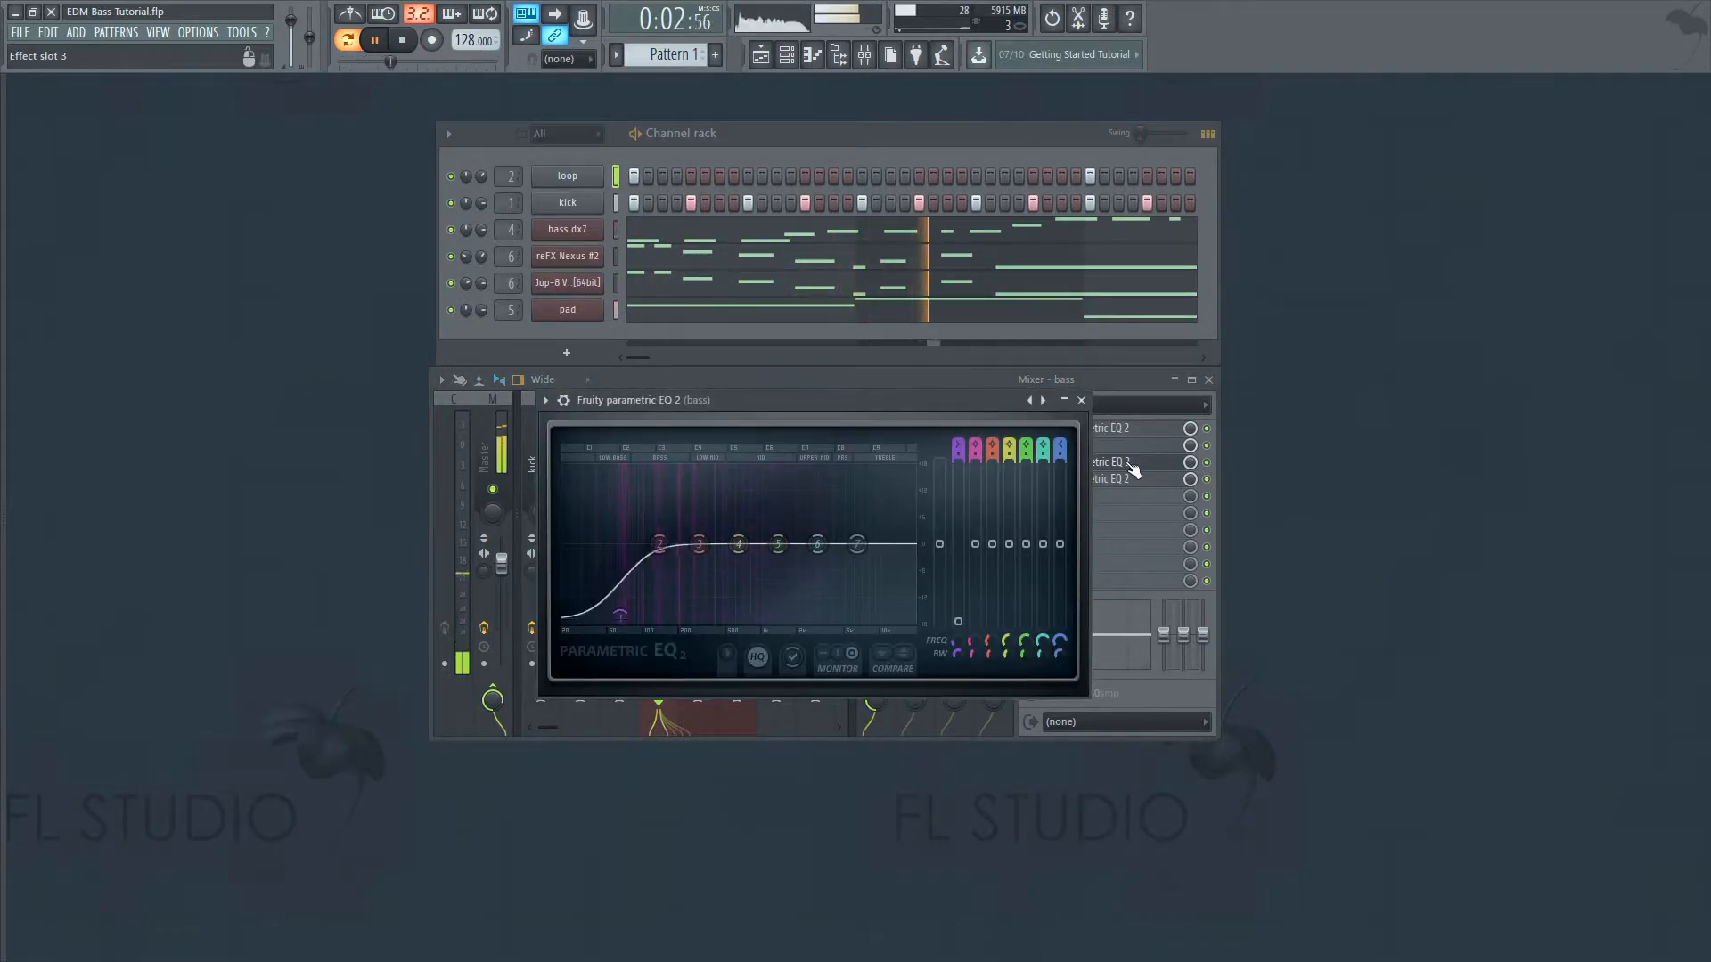
{"action": "left_click", "coordinate": [1211, 464]}
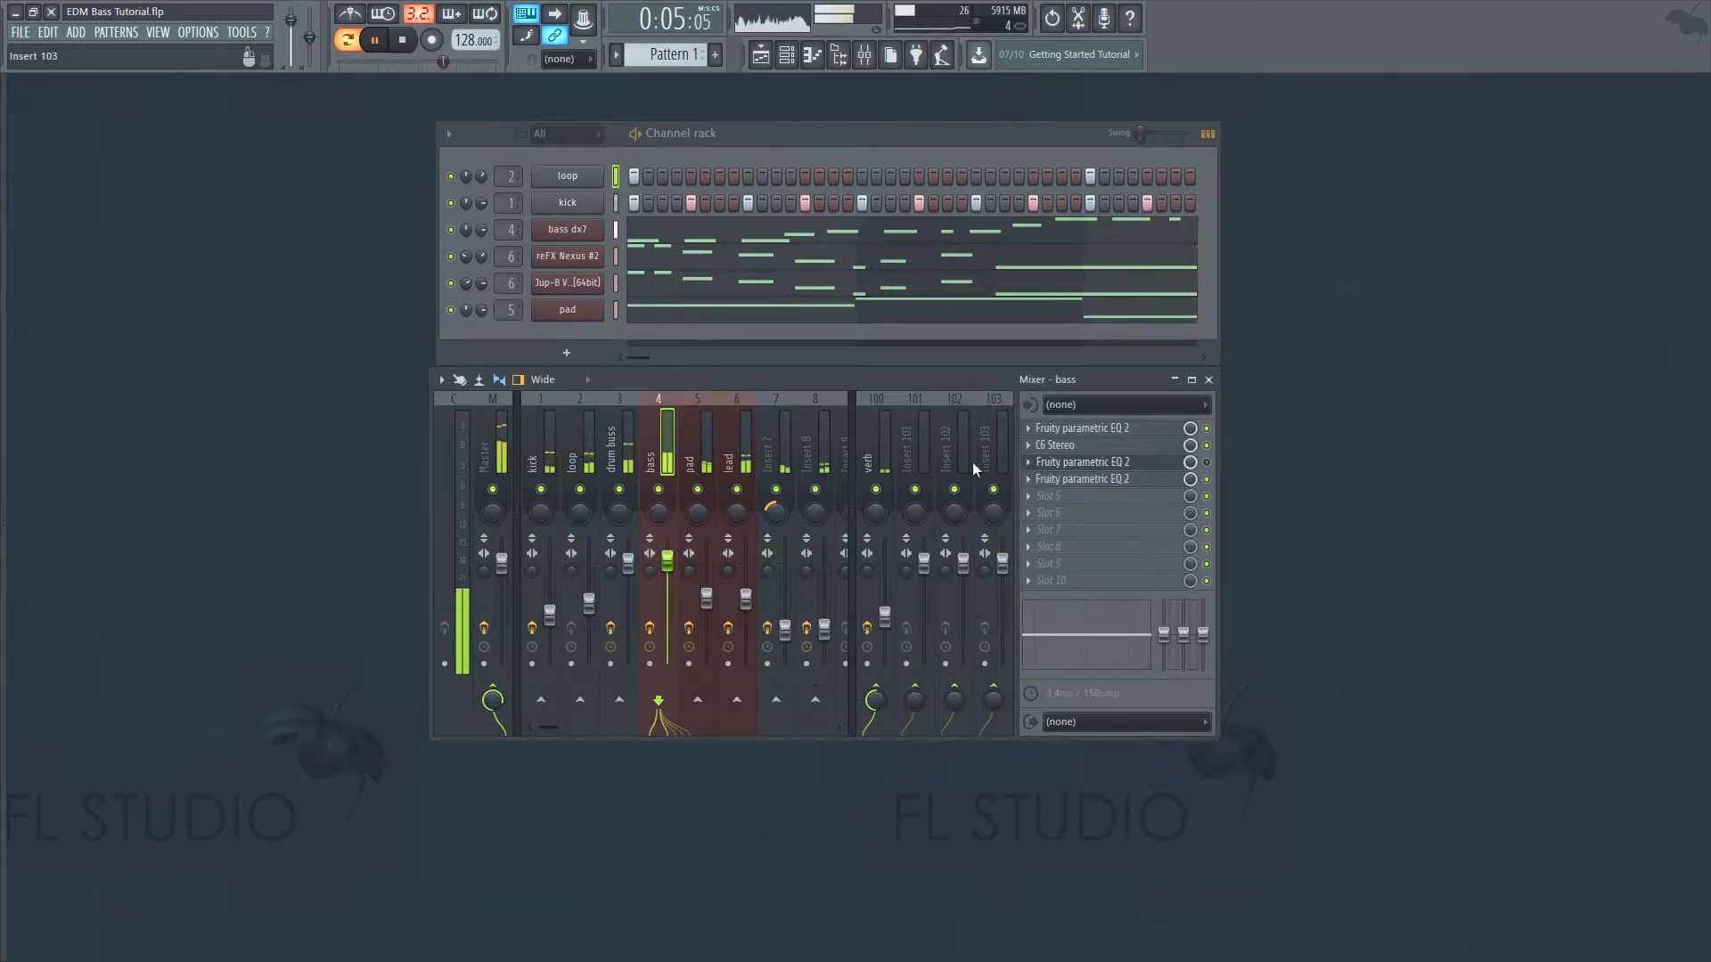
{"action": "left_click", "coordinate": [401, 39]}
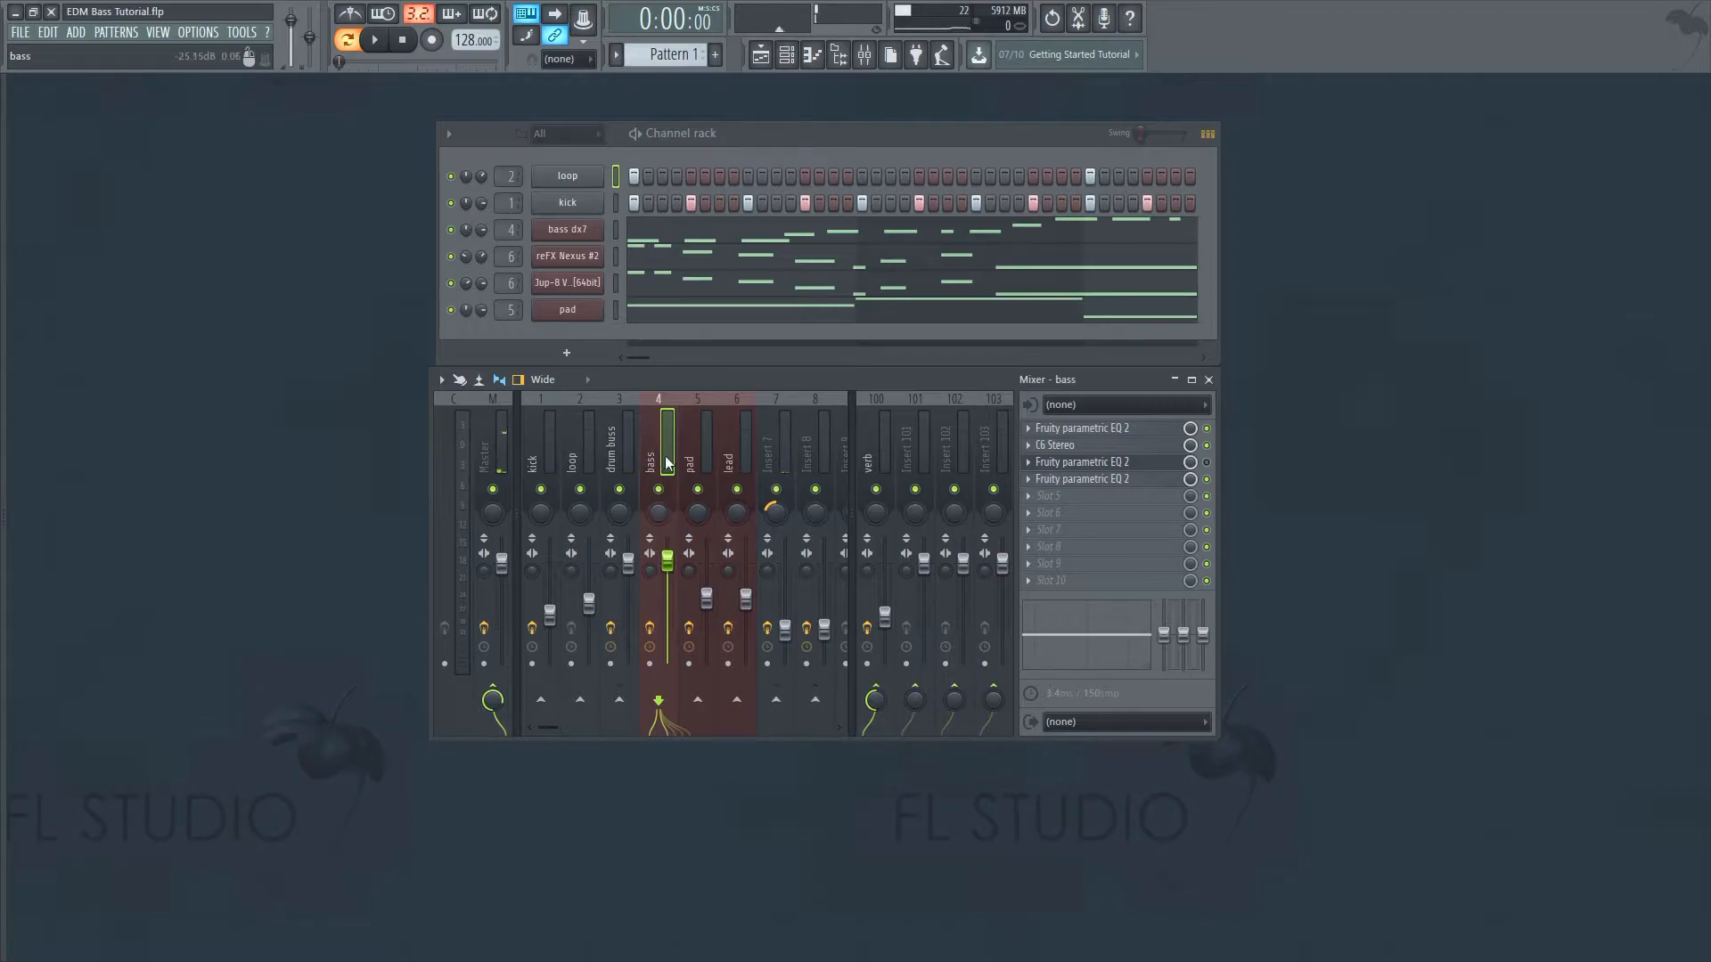
- Inspect the low shelf band of the bass track's slot 3 Parametric EQ 2, then close the EQ
{"action": "left_click", "coordinate": [1139, 463]}
{"action": "left_click", "coordinate": [1144, 464]}
{"action": "left_click", "coordinate": [1145, 464]}
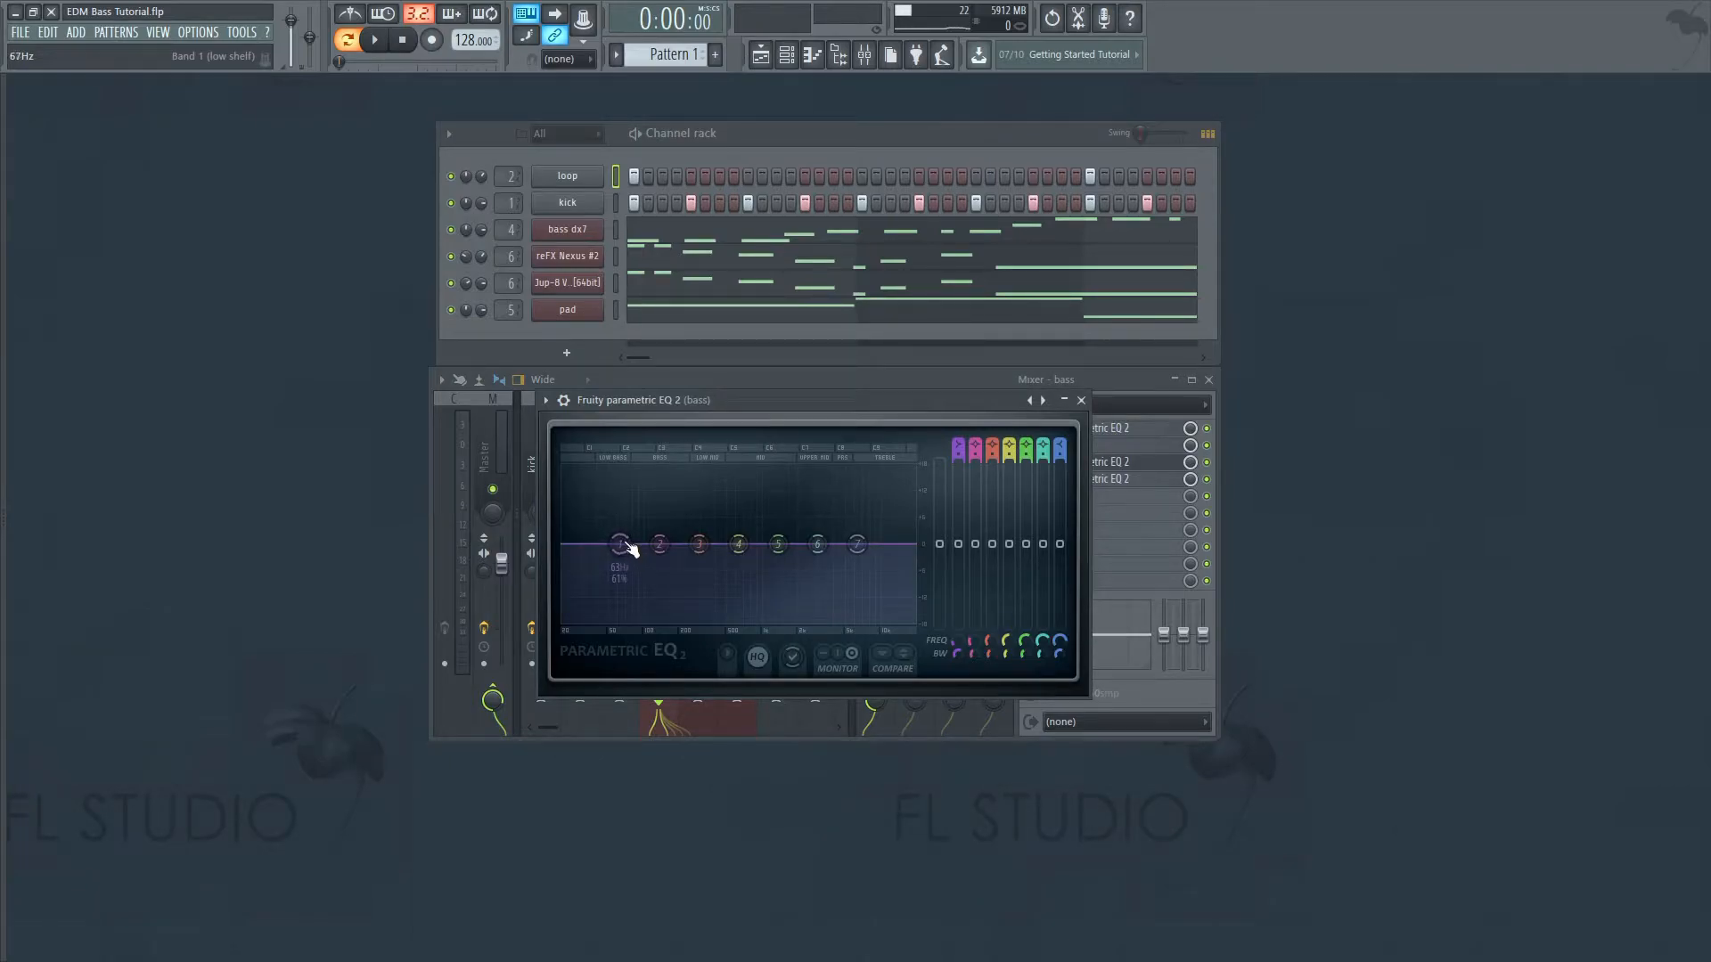
{"action": "left_click", "coordinate": [1081, 400]}
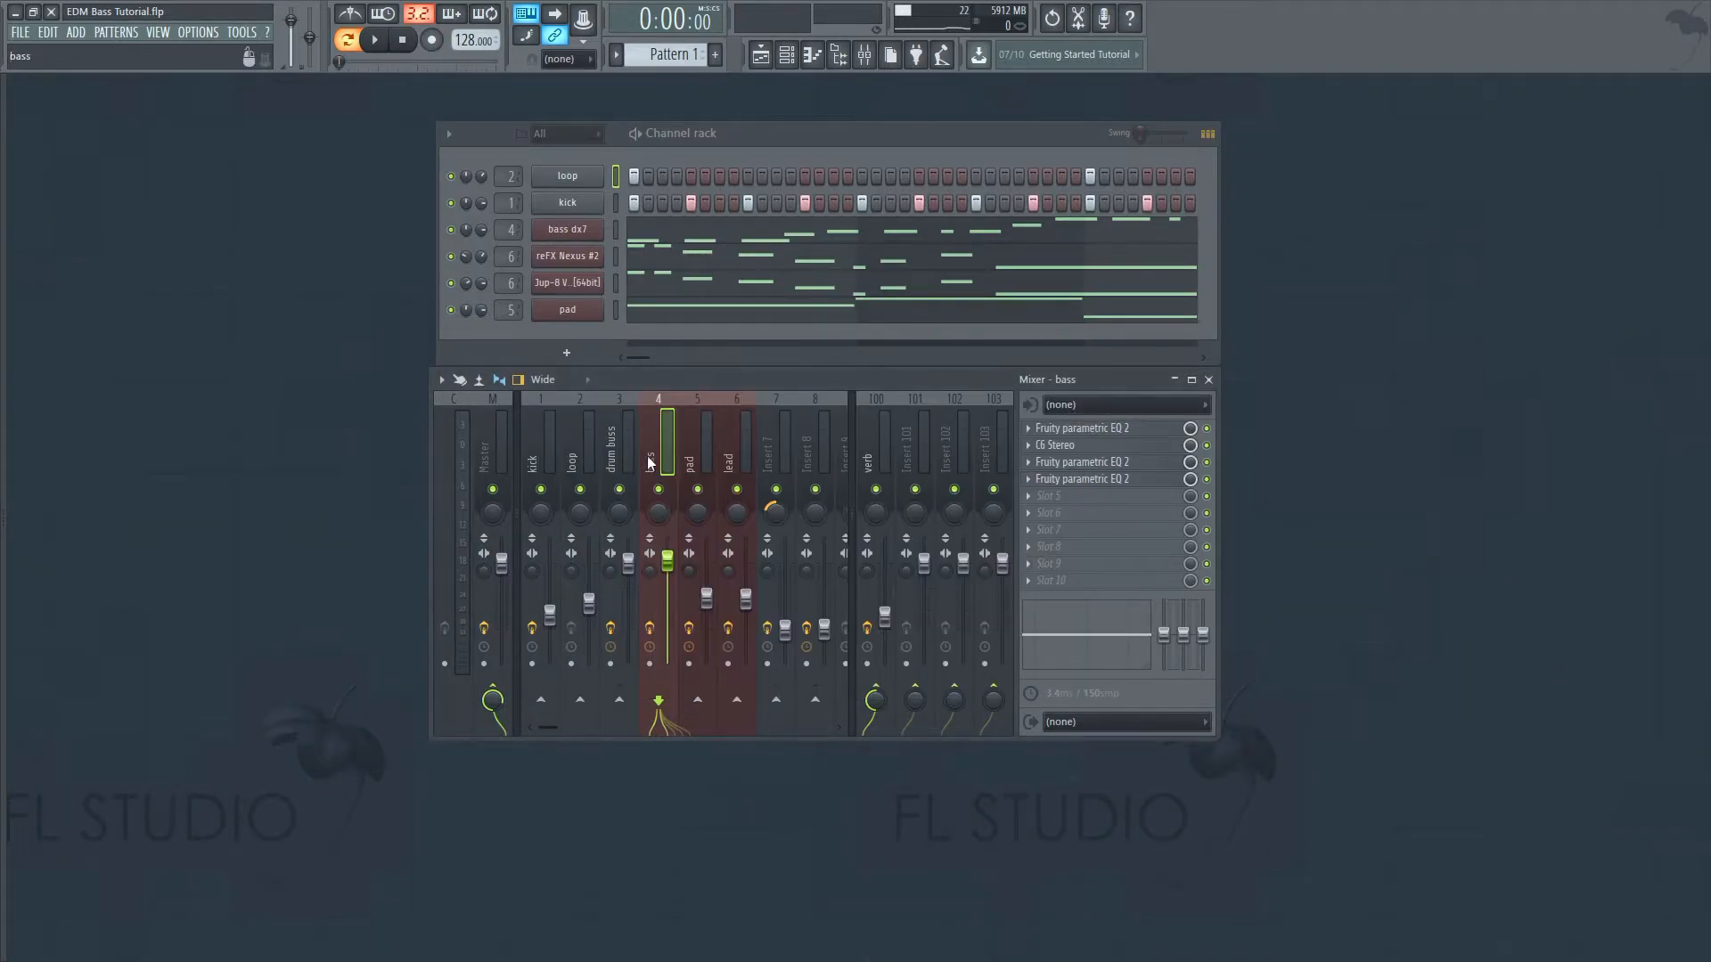
- Solo the kick track, enable the bass track alongside it, and play the pattern to hear the two together
{"action": "left_click", "coordinate": [547, 451]}
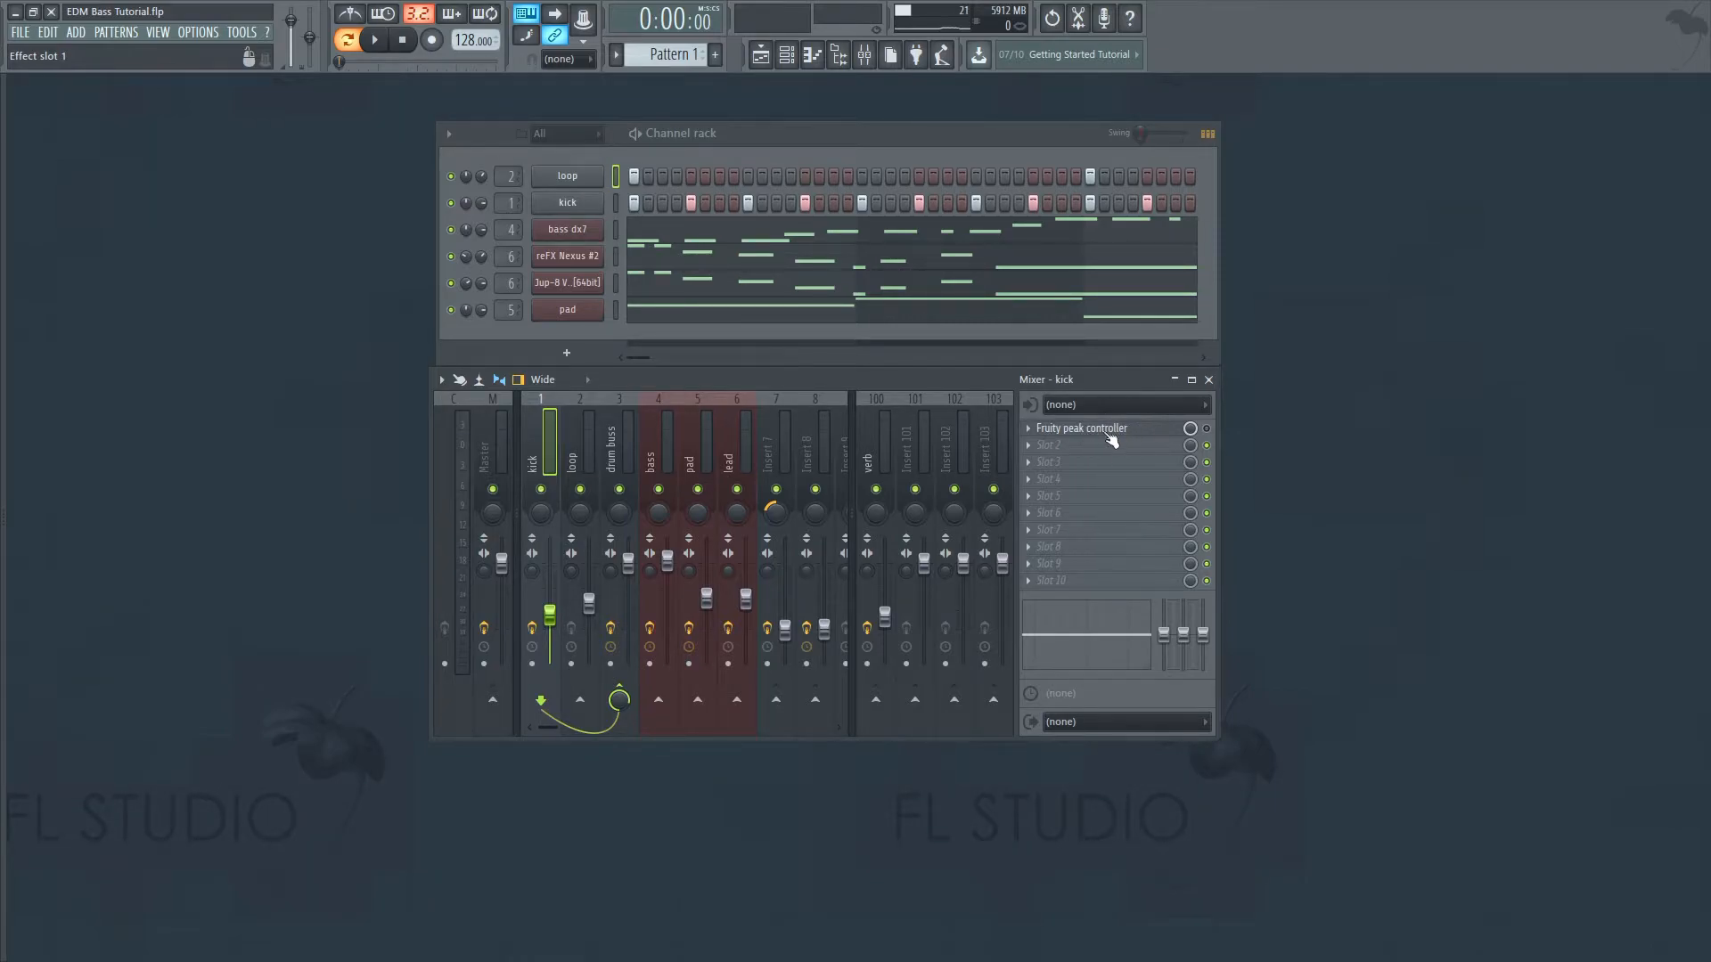
{"action": "right_click", "coordinate": [543, 491]}
{"action": "left_click", "coordinate": [658, 489]}
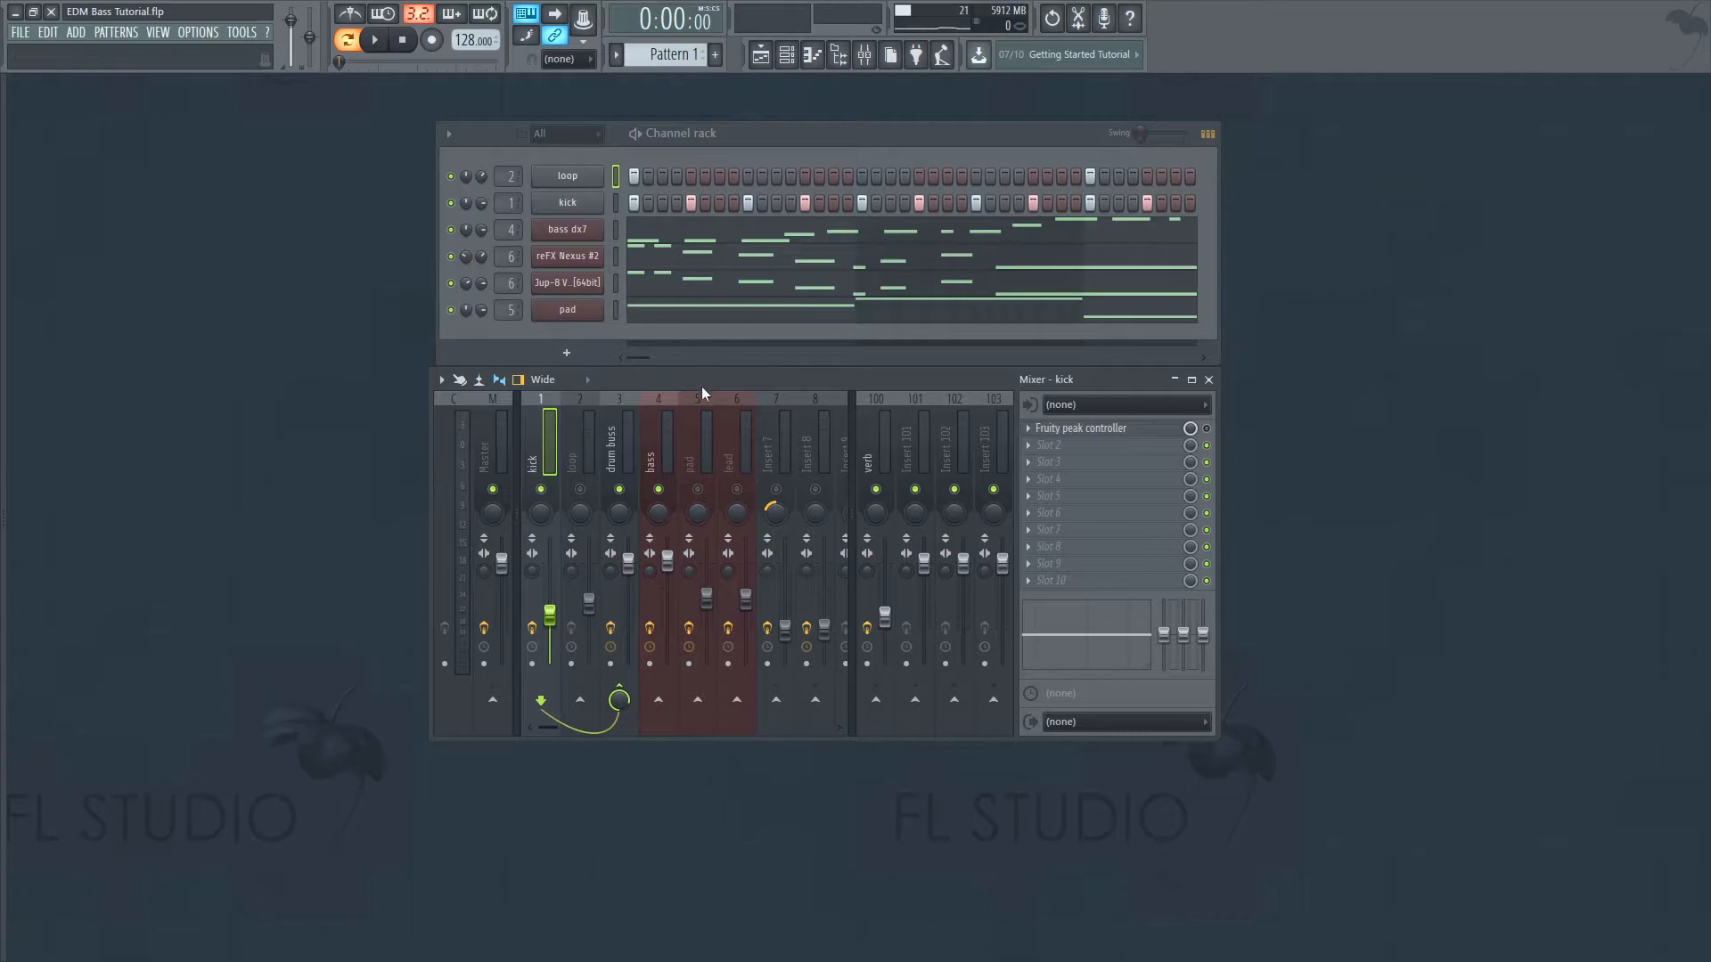
{"action": "left_click", "coordinate": [660, 425]}
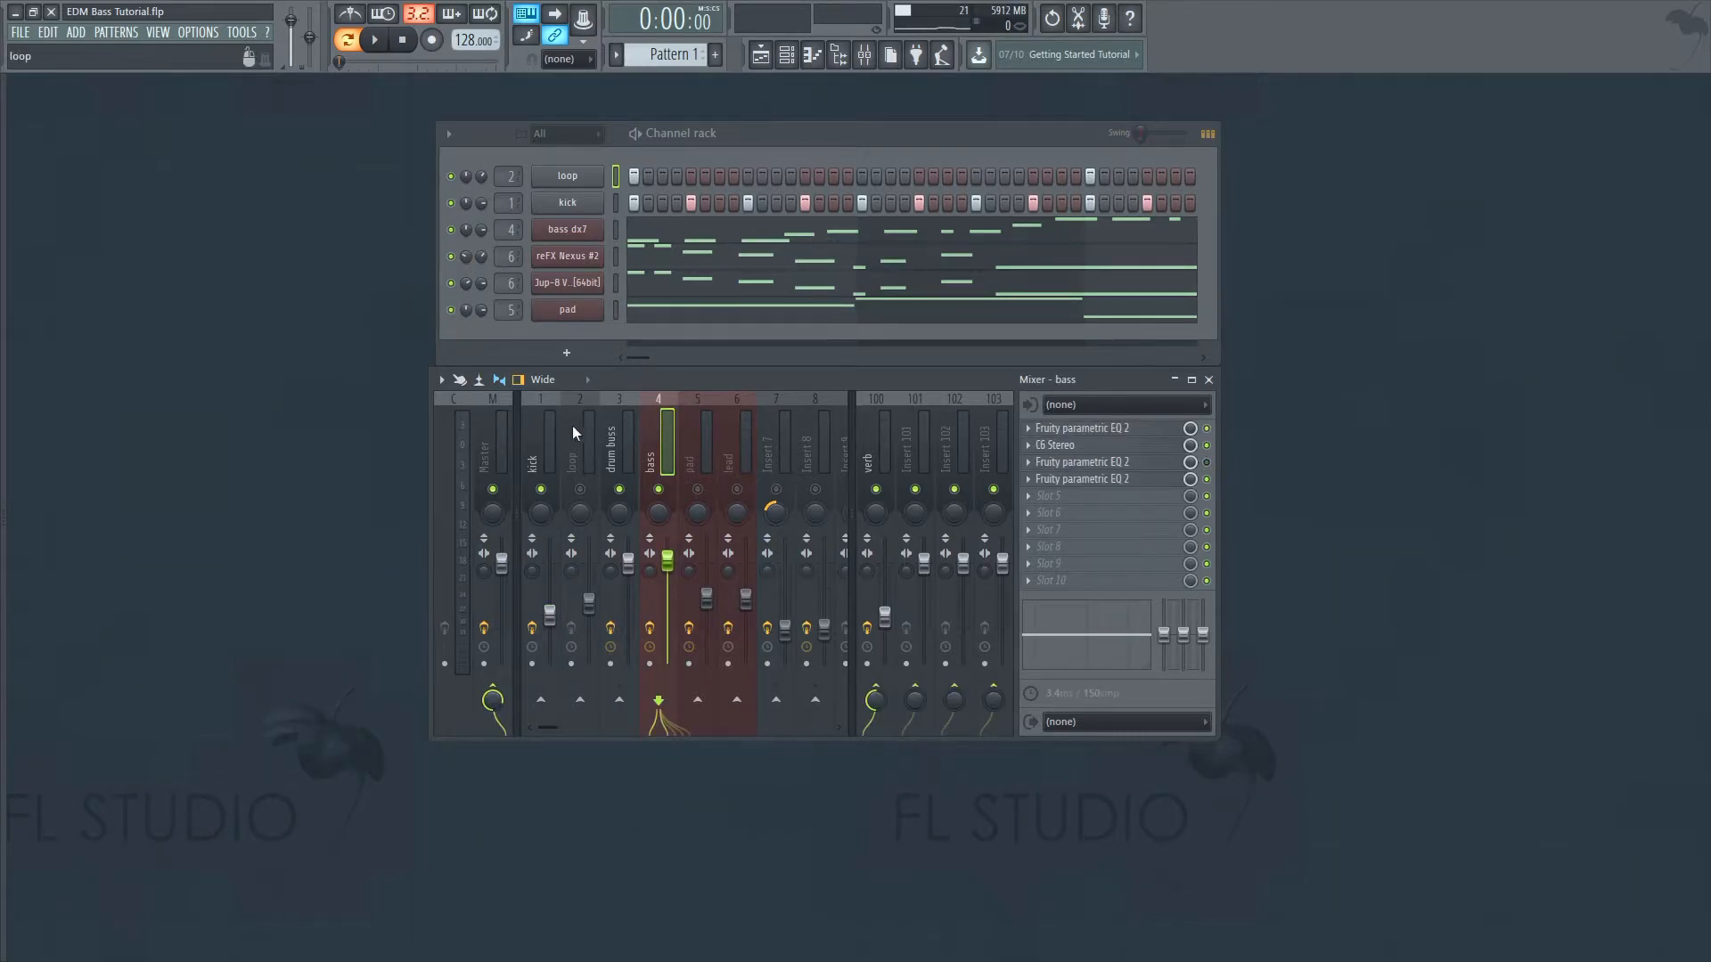
{"action": "left_click", "coordinate": [534, 430]}
{"action": "left_click", "coordinate": [375, 42]}
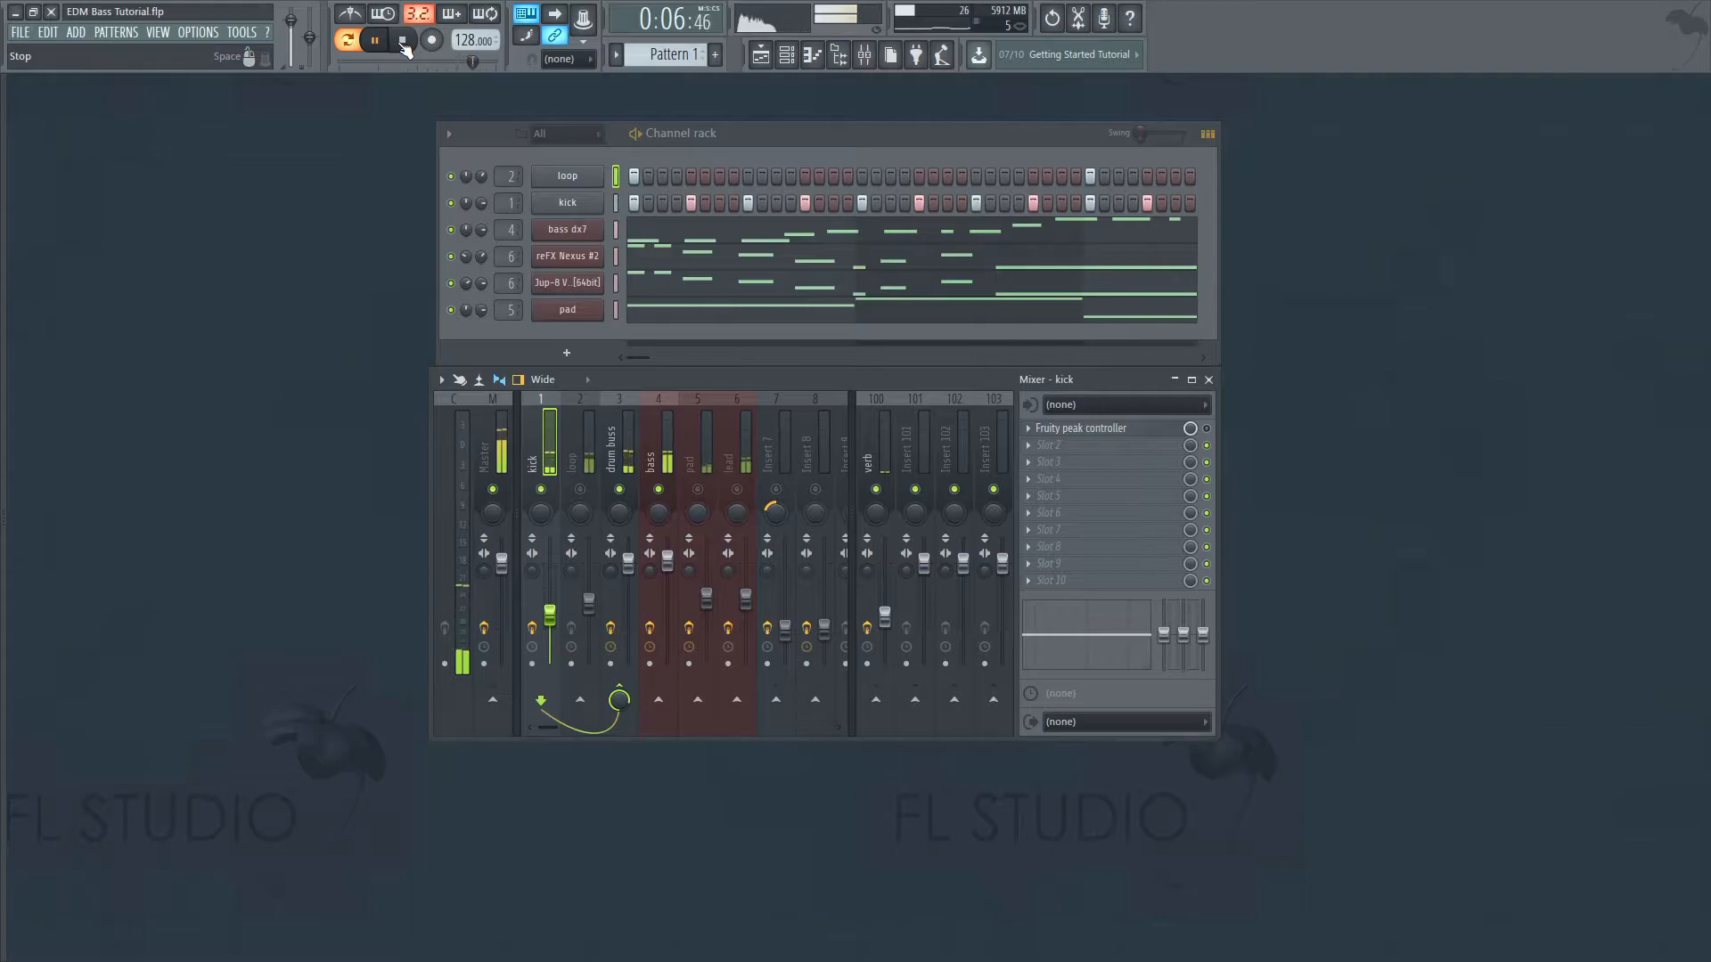
{"action": "key", "text": "space"}
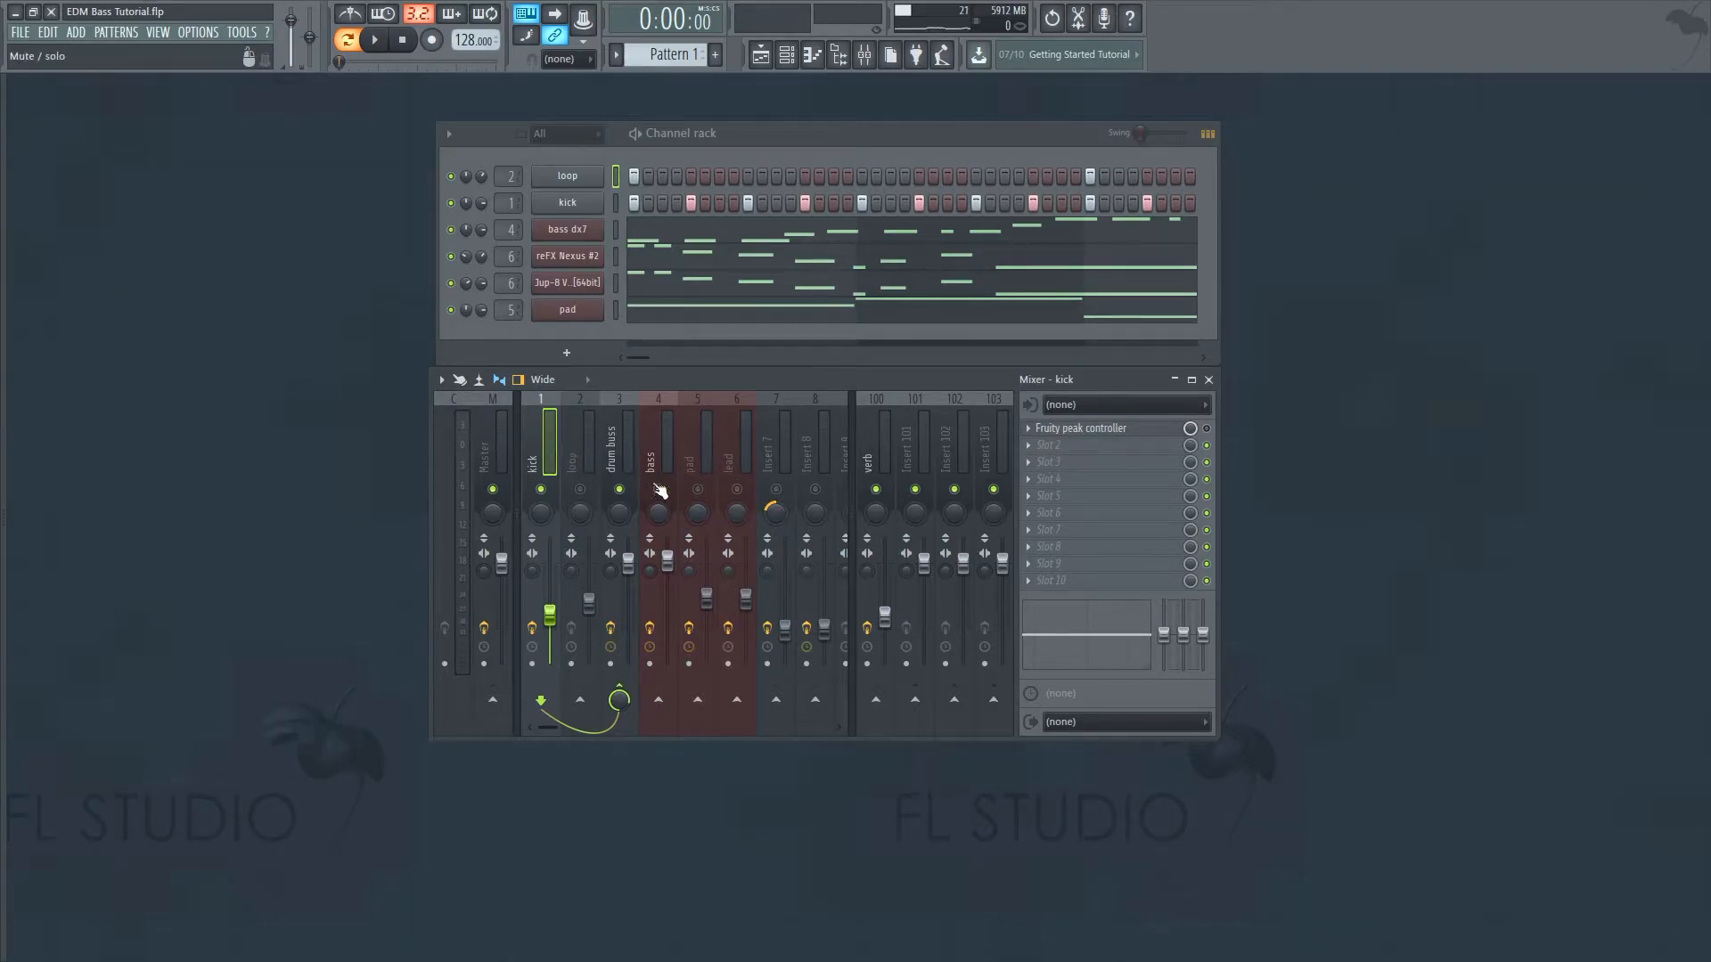
- Load a Fruity Peak Controller into effect slot 2 of the kick track and move its window over the mixer
{"action": "left_click", "coordinate": [1054, 452]}
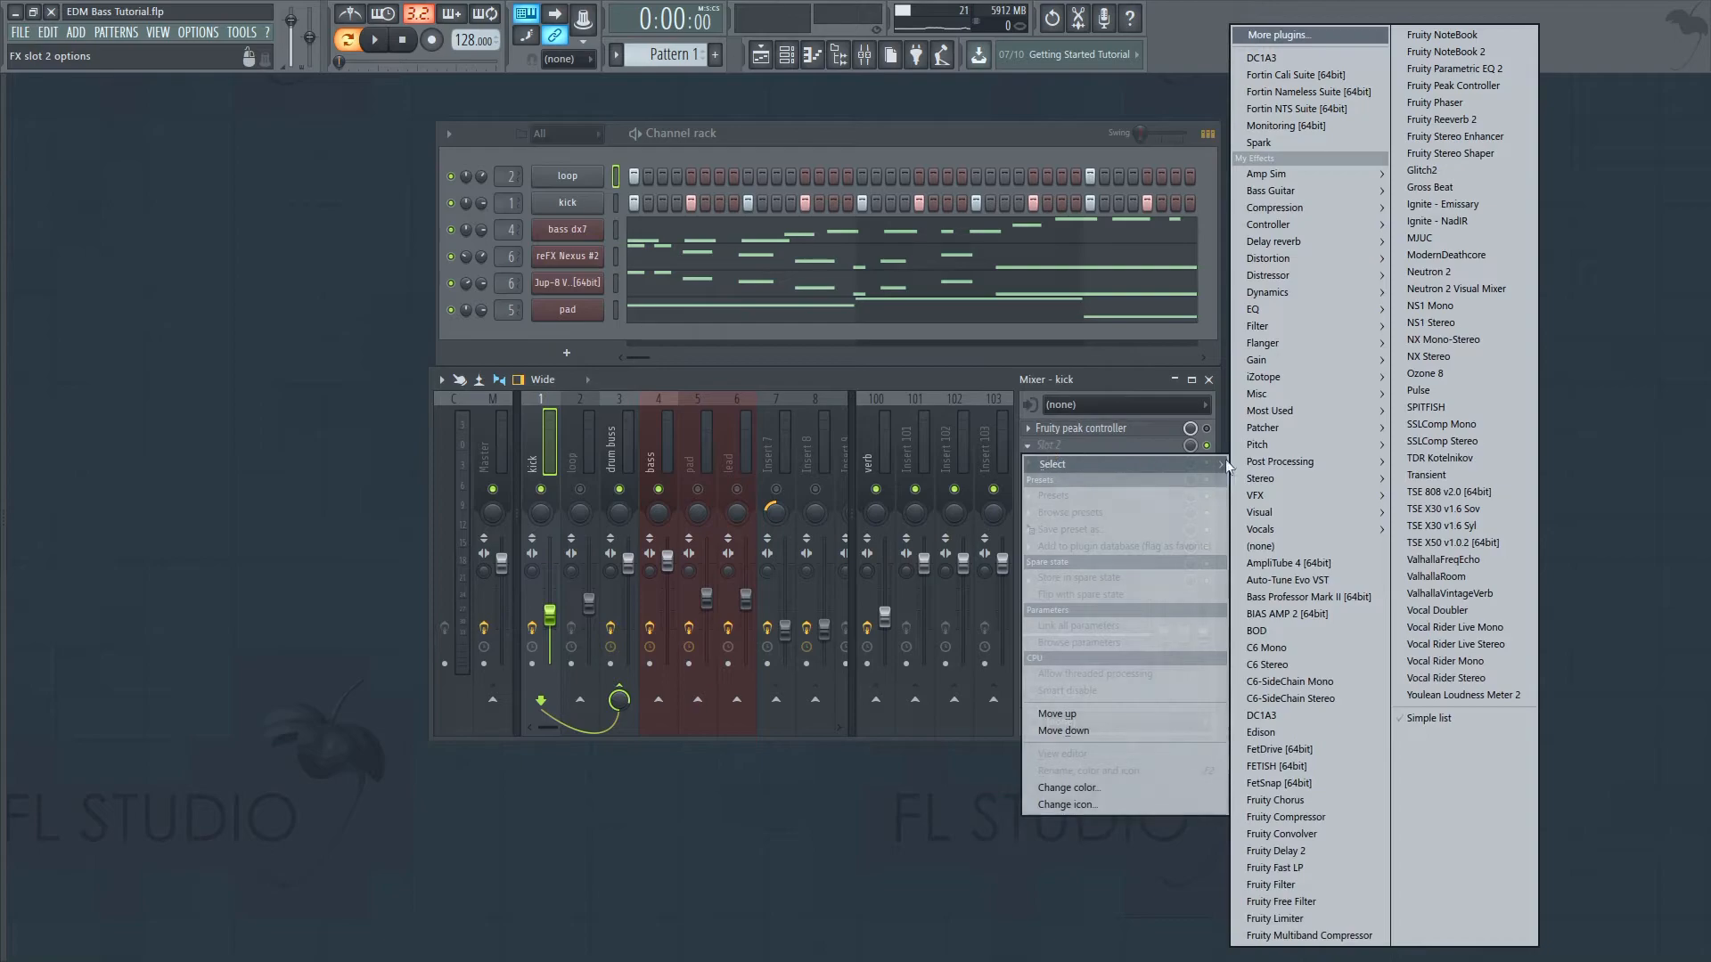
{"action": "left_click", "coordinate": [1452, 86]}
{"action": "left_click_drag", "start_coordinate": [425, 292], "coordinate": [1023, 473]}
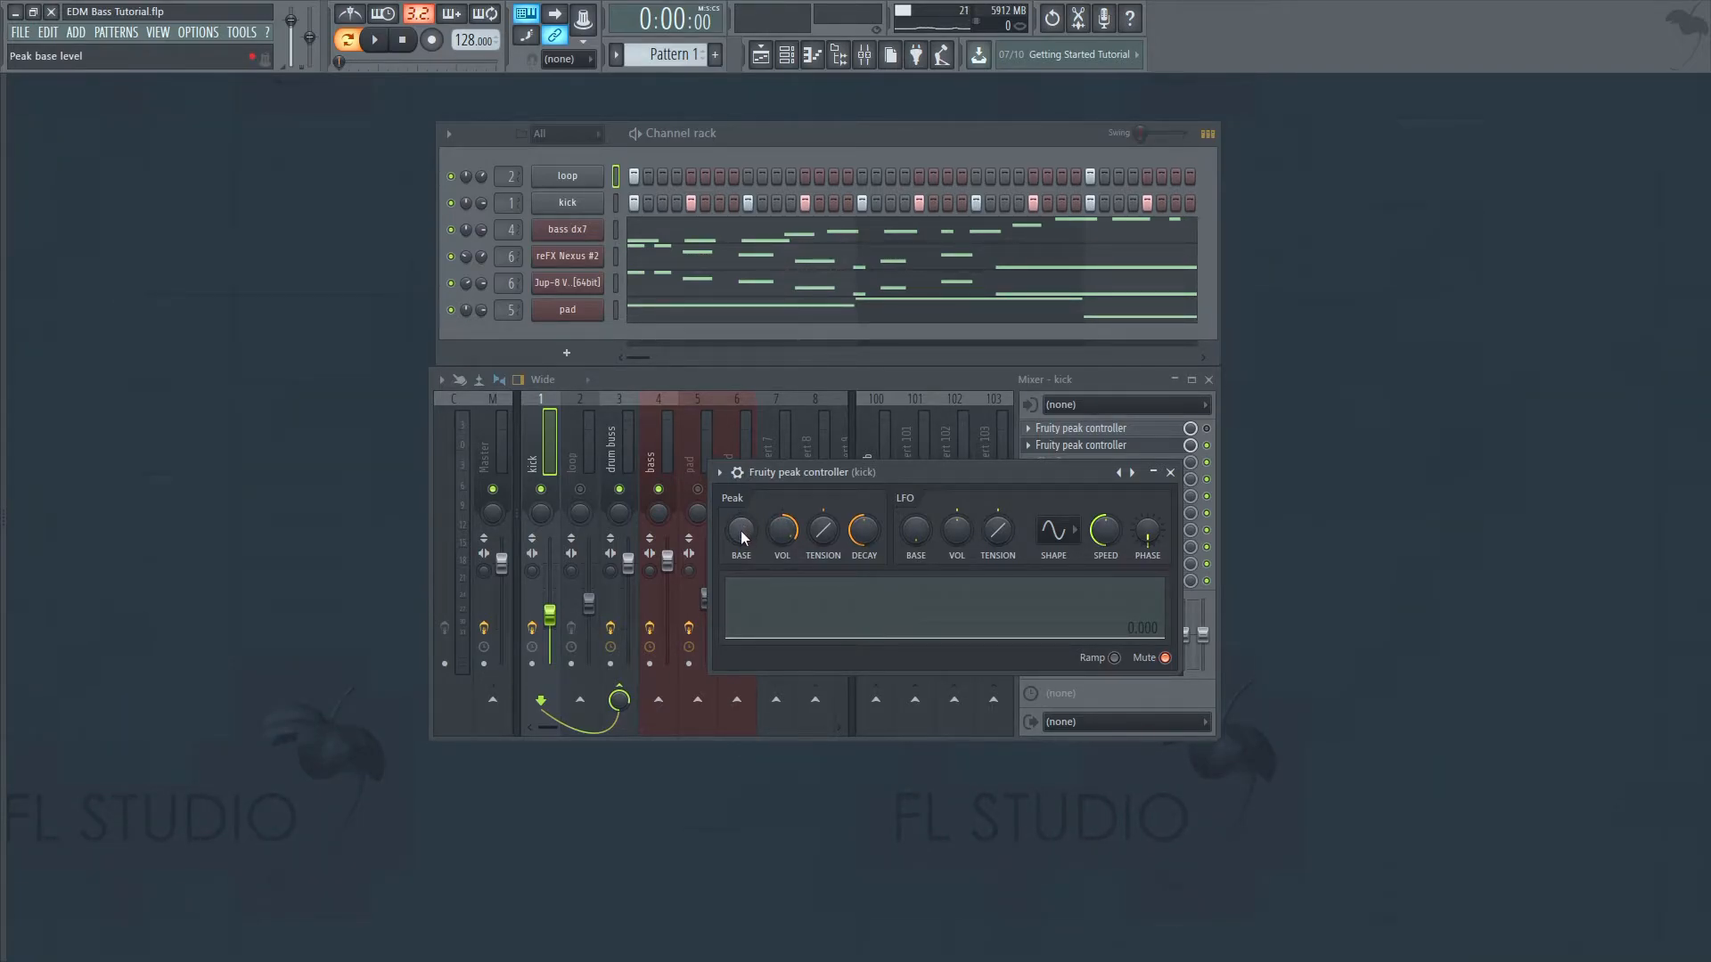
{"action": "left_click_drag", "start_coordinate": [762, 480], "coordinate": [841, 490]}
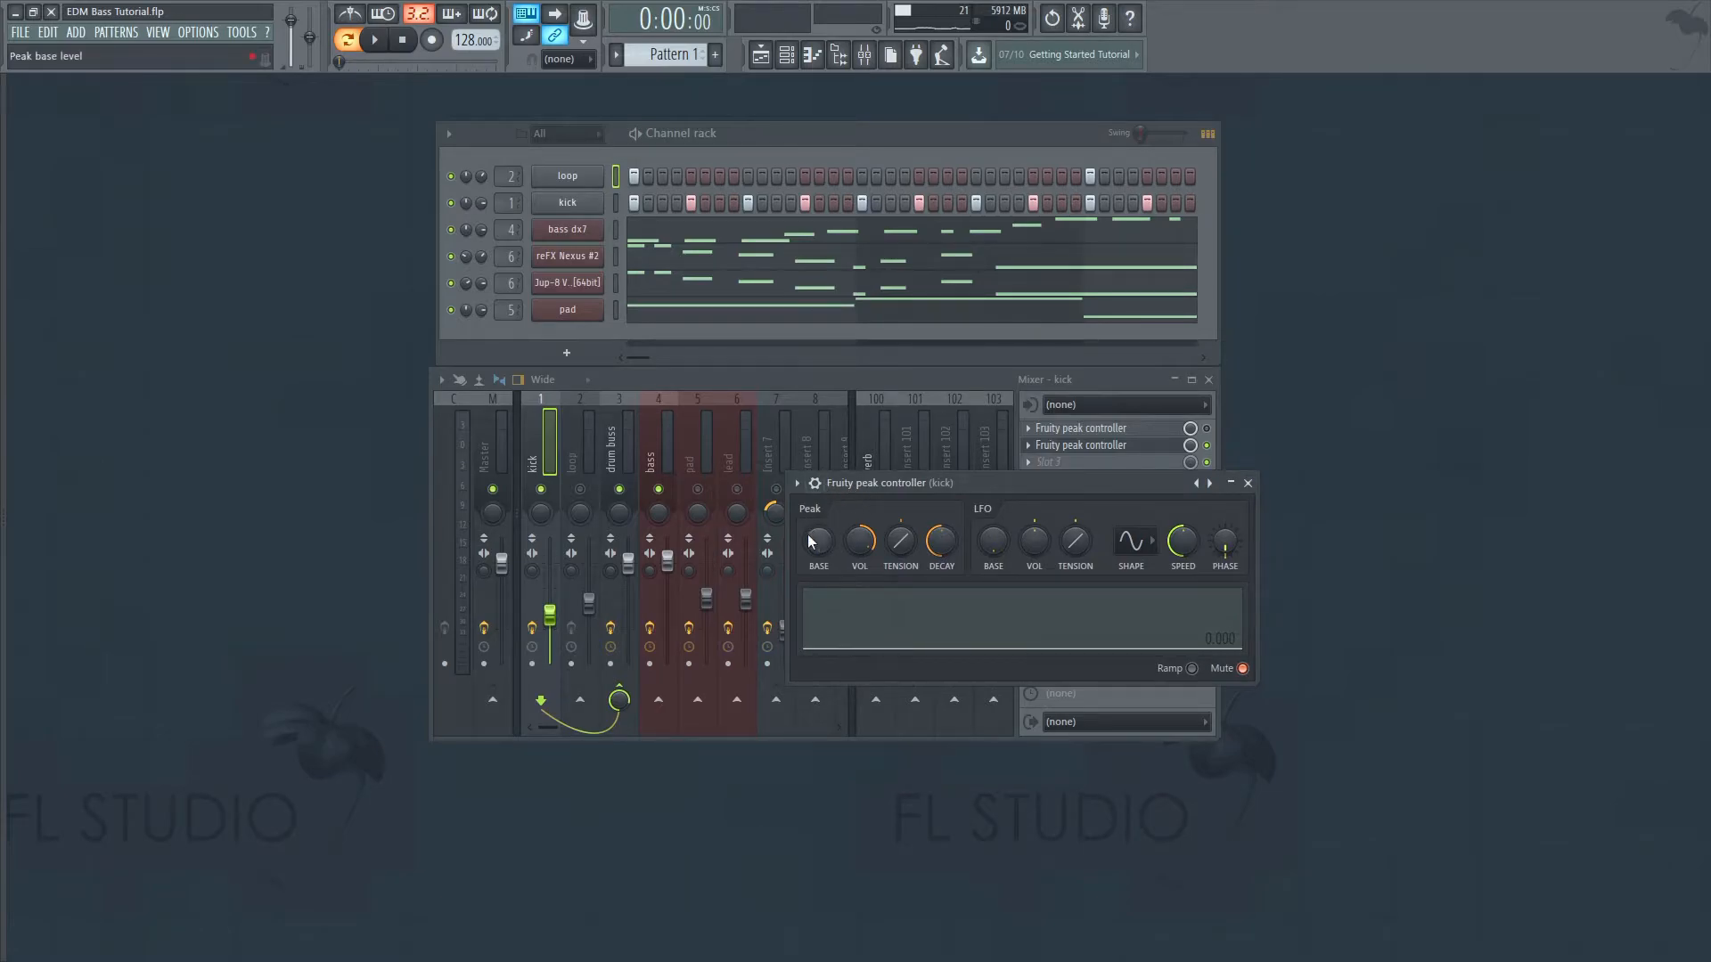
- Copy the value of a flat band's level slider in the bass track's slot 3 Parametric EQ 2, then close the EQ
{"action": "left_click", "coordinate": [670, 456]}
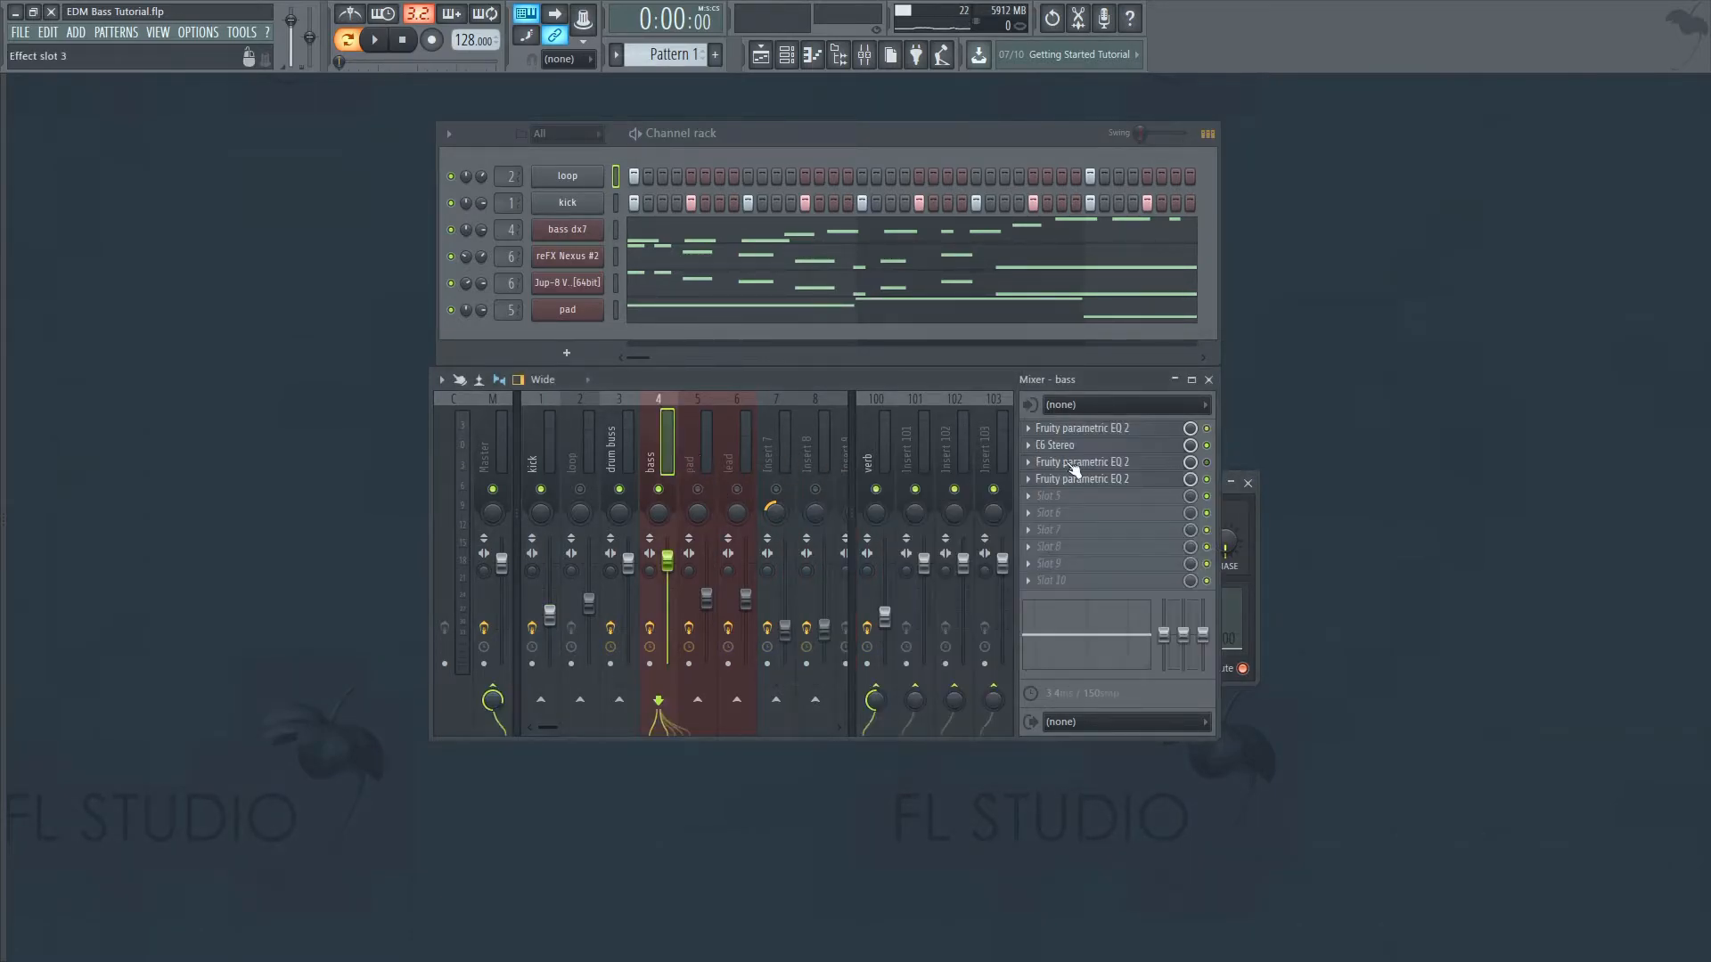
{"action": "left_click", "coordinate": [1111, 478]}
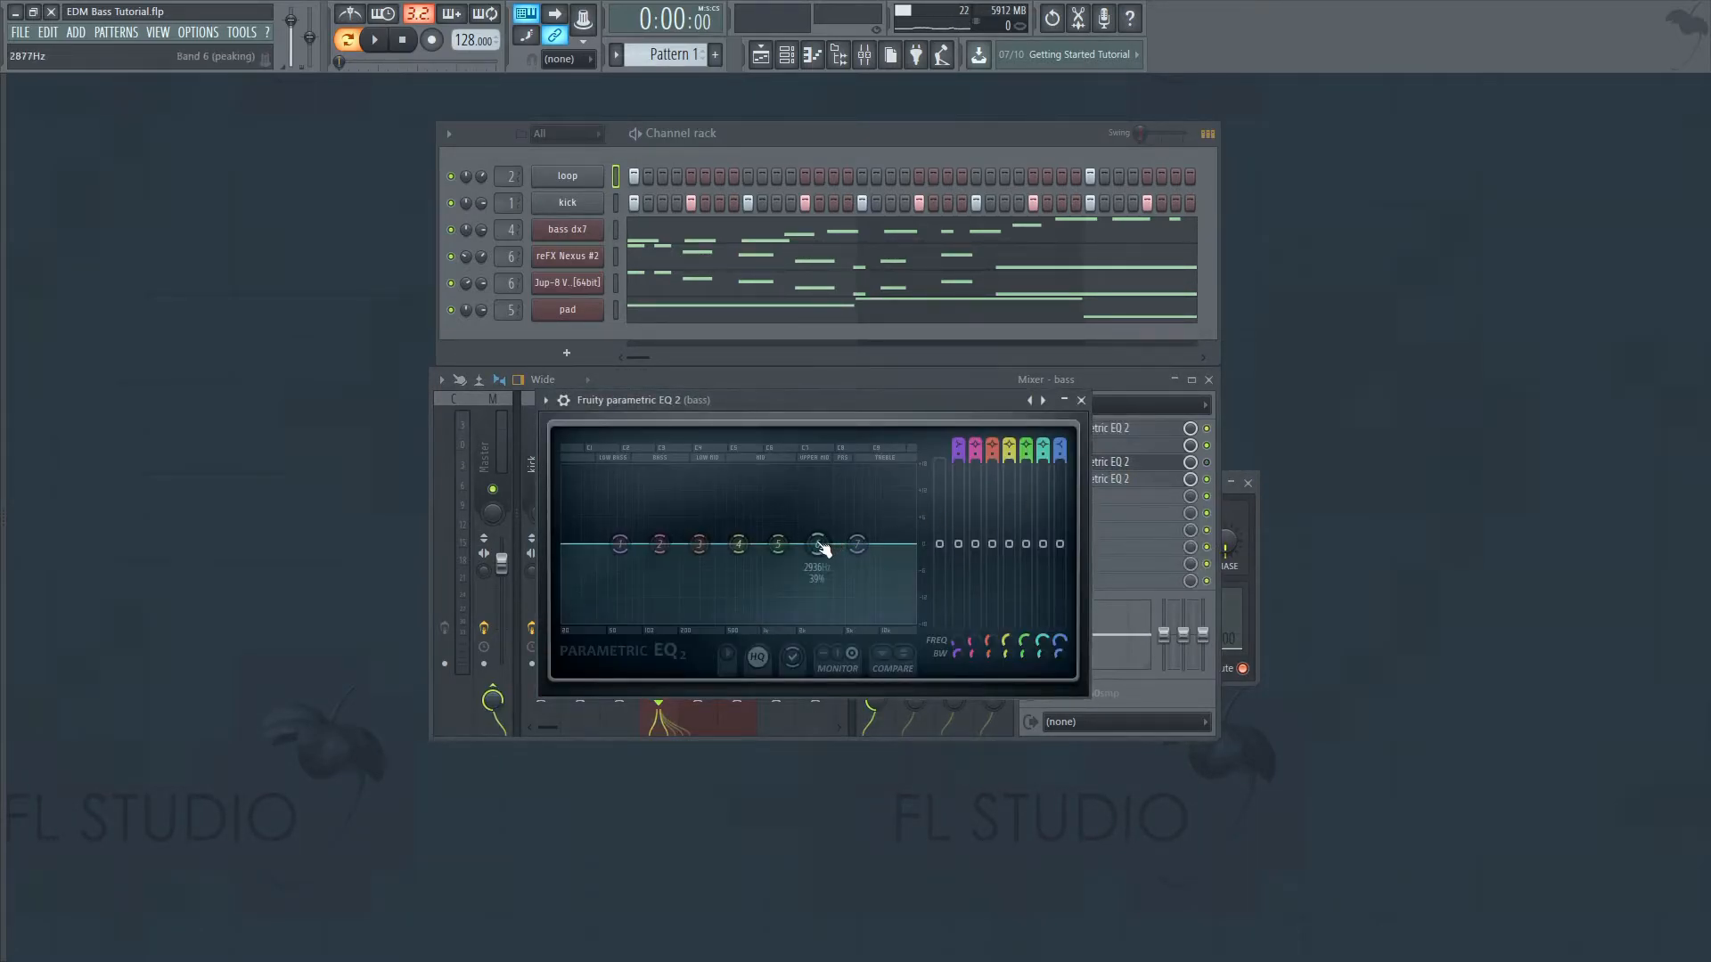
{"action": "right_click", "coordinate": [973, 546]}
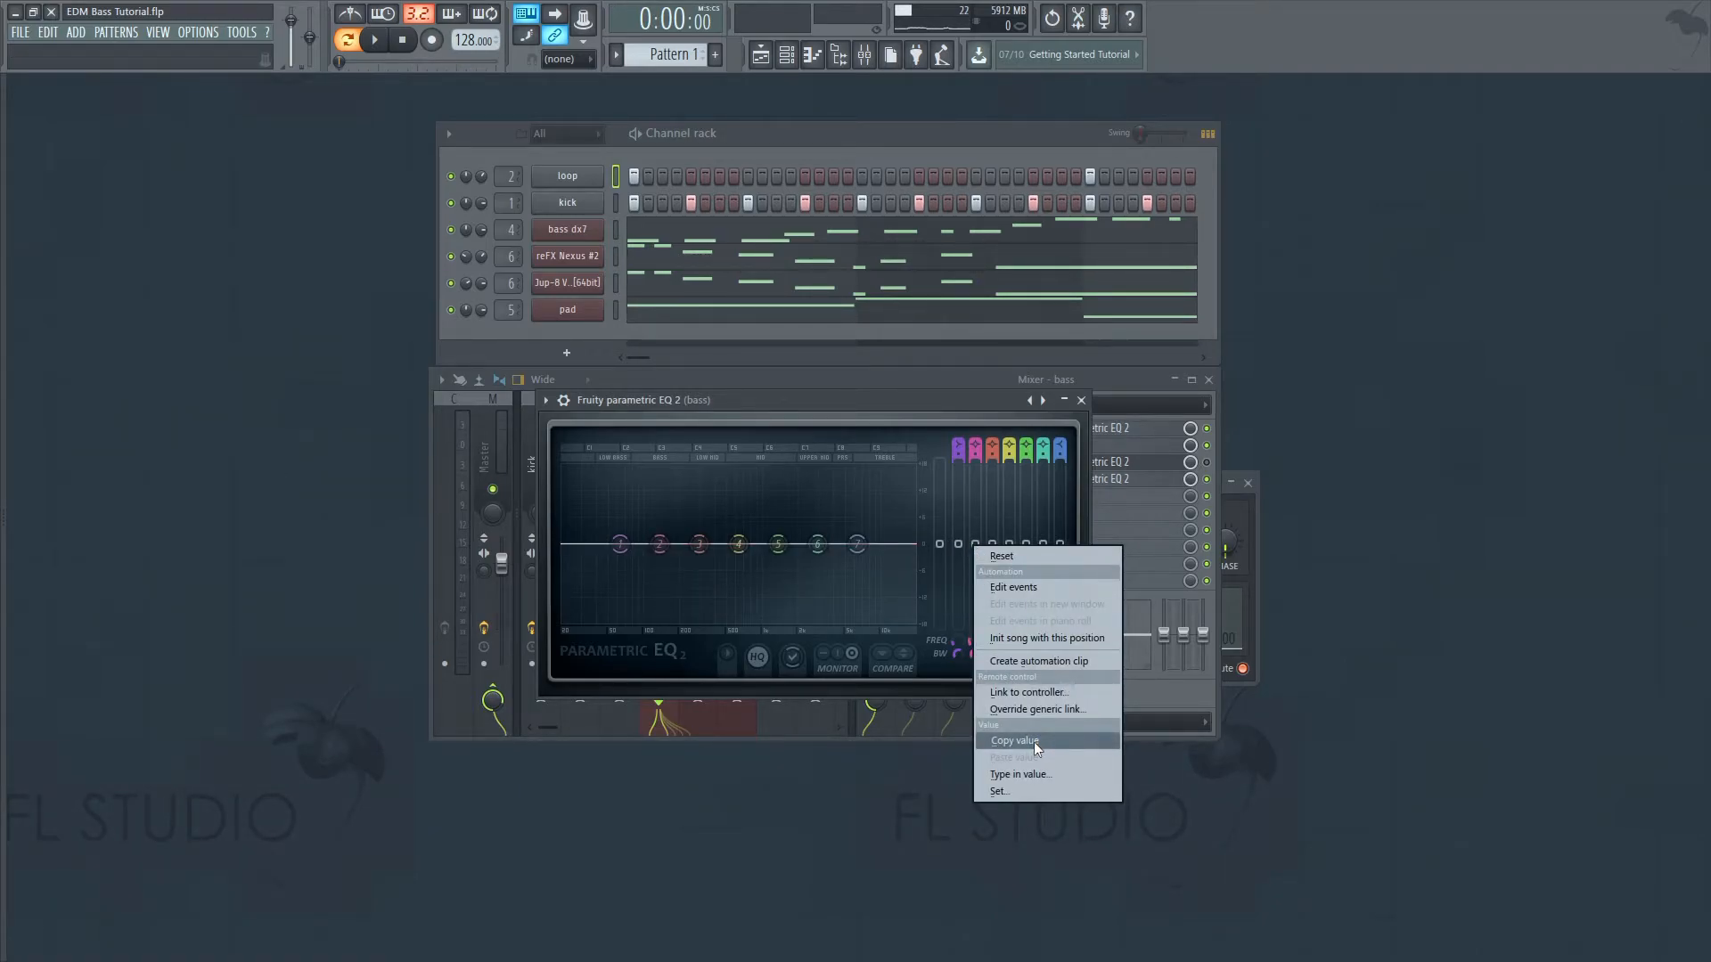
{"action": "left_click", "coordinate": [1033, 741]}
{"action": "left_click", "coordinate": [1081, 400]}
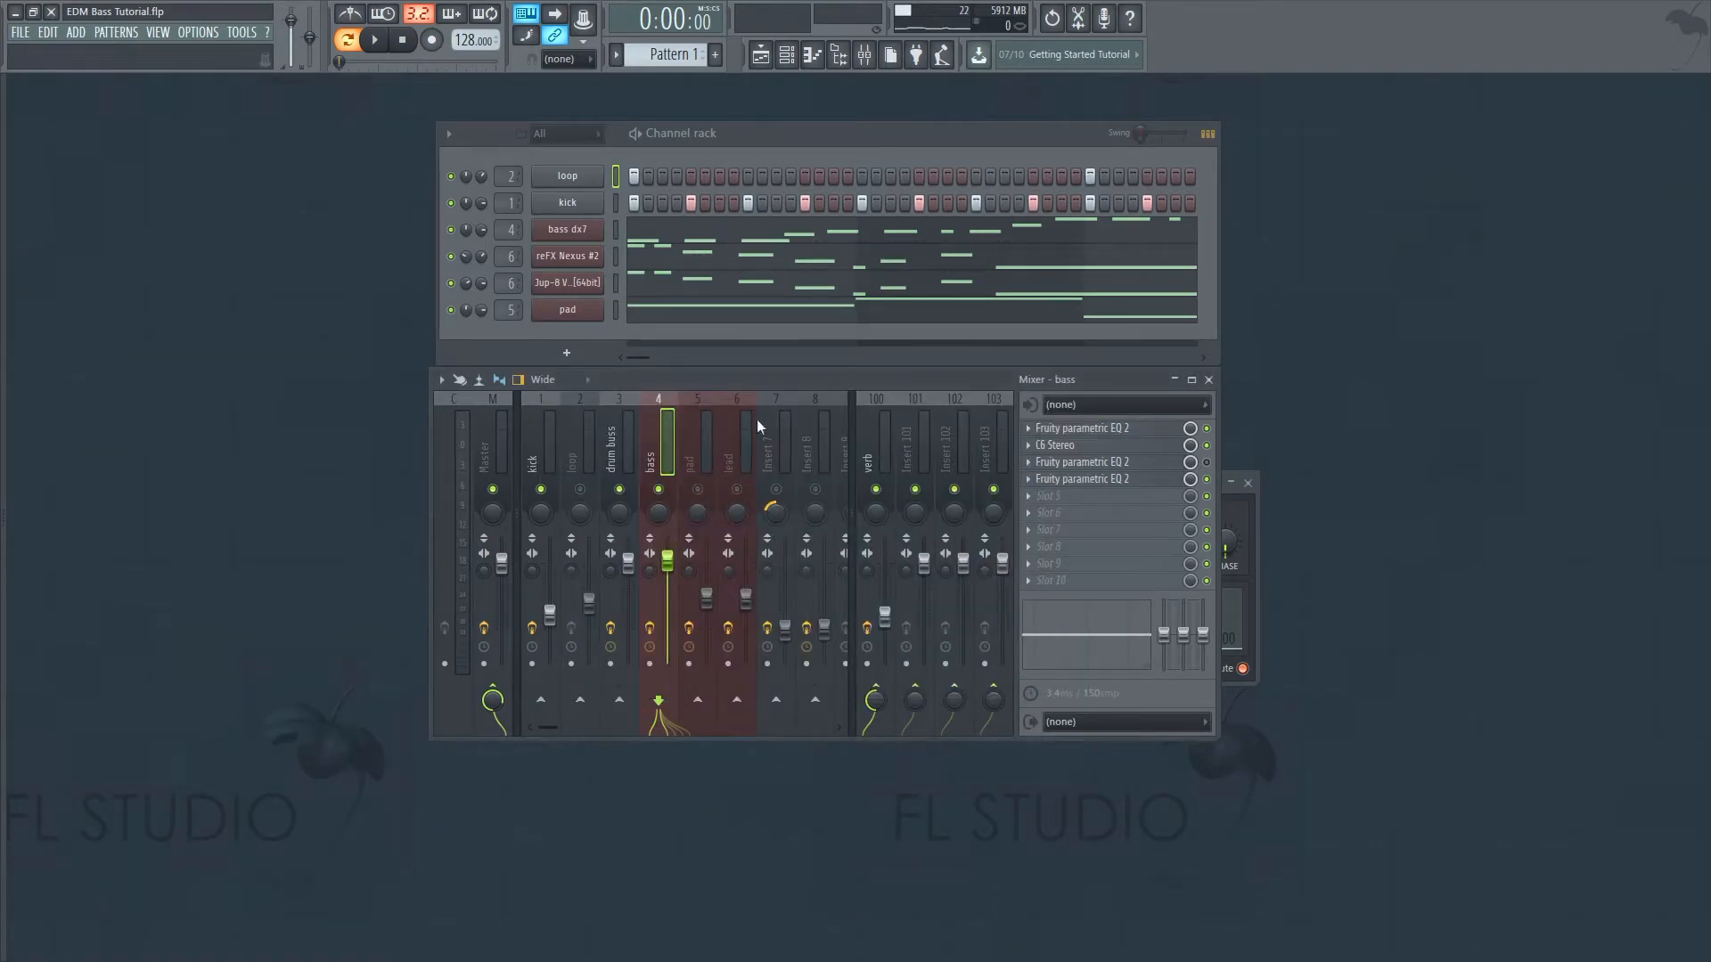
- Paste the copied 50% value into the Peak Base of the kick's slot 2 peak controller and lower Peak Vol to a negative amount
{"action": "left_click", "coordinate": [541, 443]}
{"action": "left_click", "coordinate": [1081, 445]}
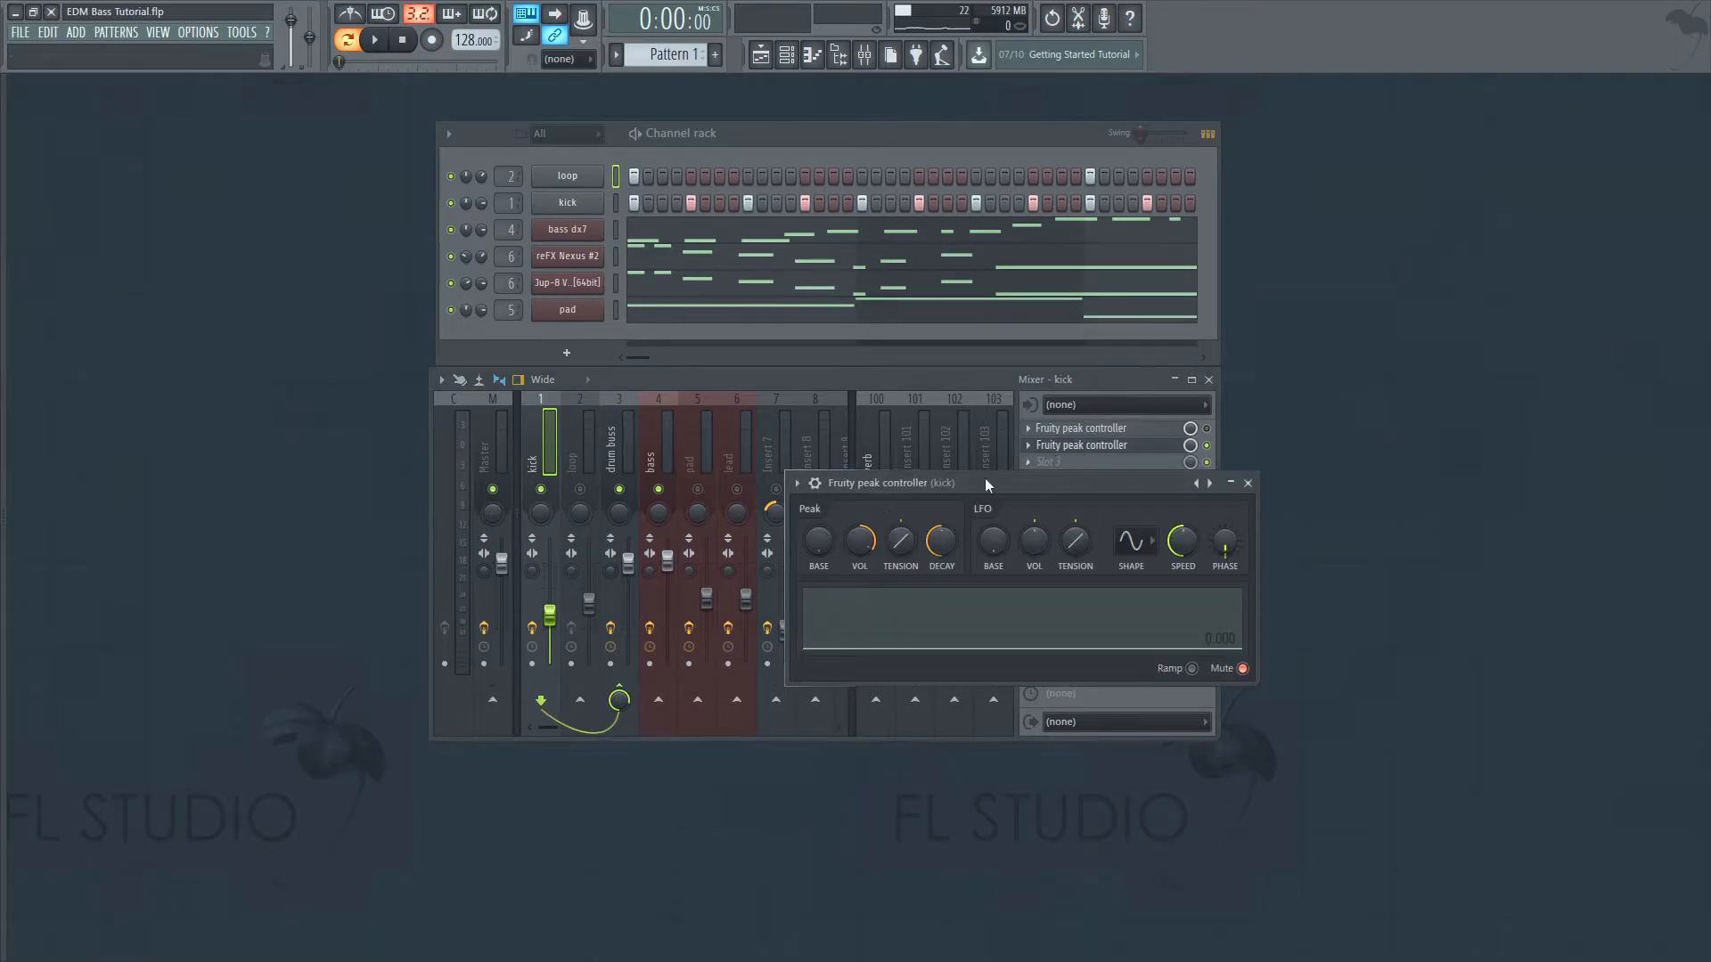
{"action": "right_click", "coordinate": [817, 545]}
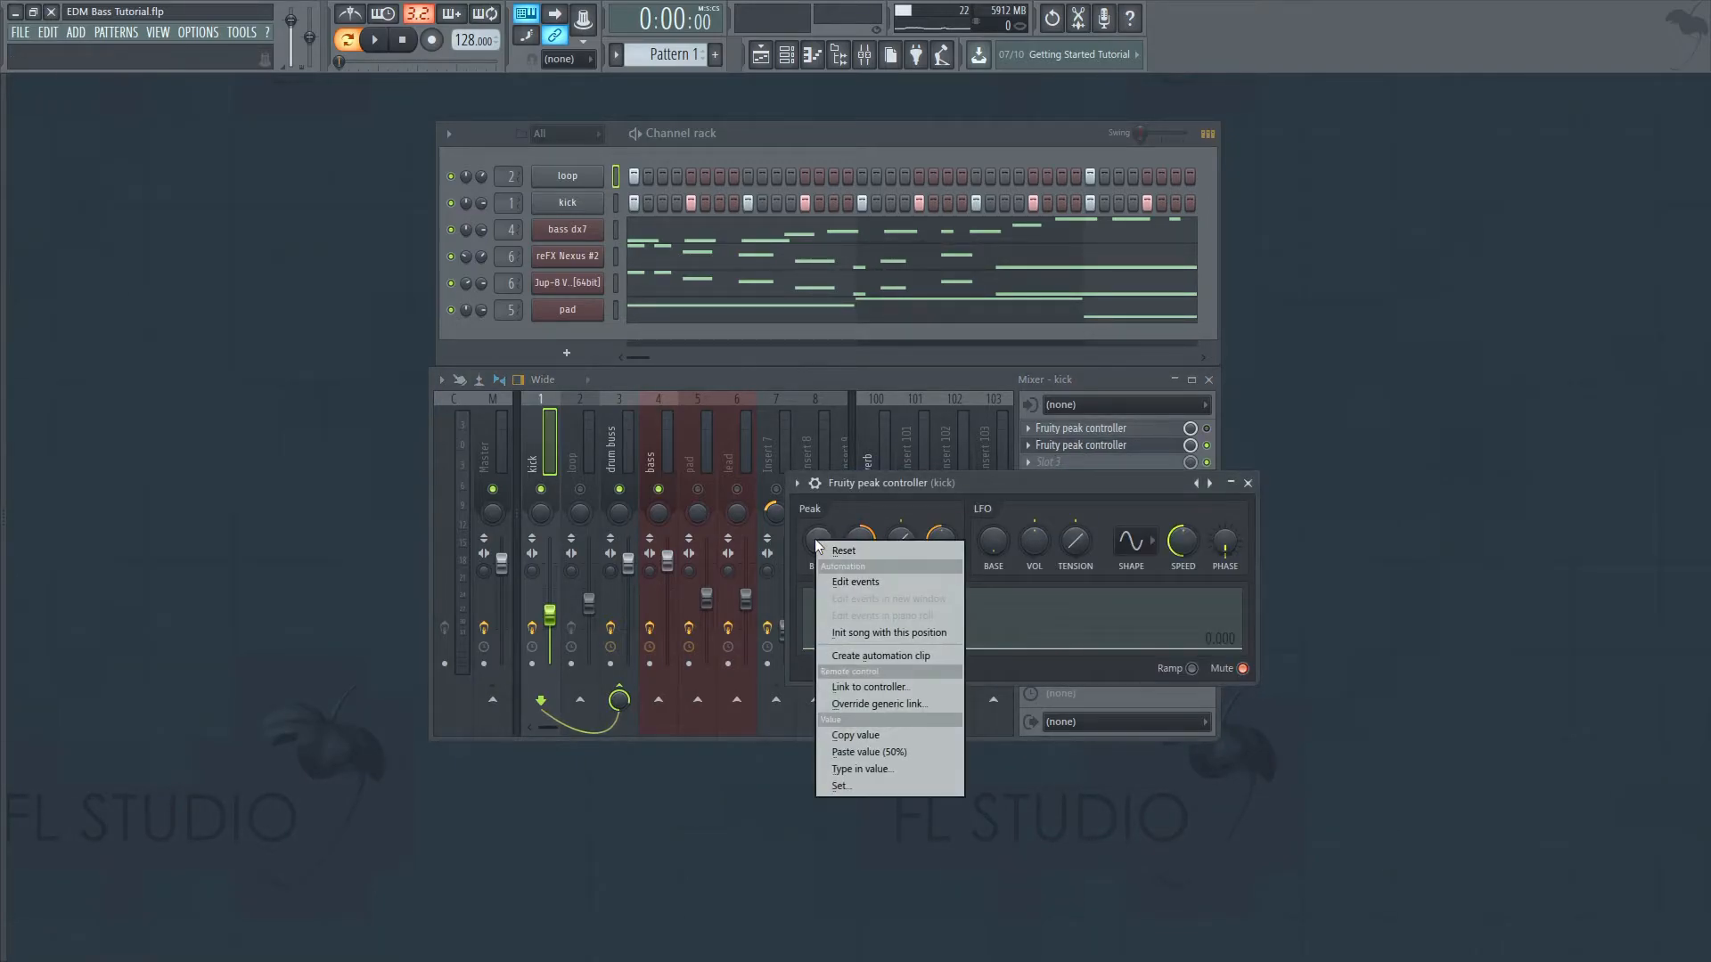
{"action": "left_click", "coordinate": [843, 750]}
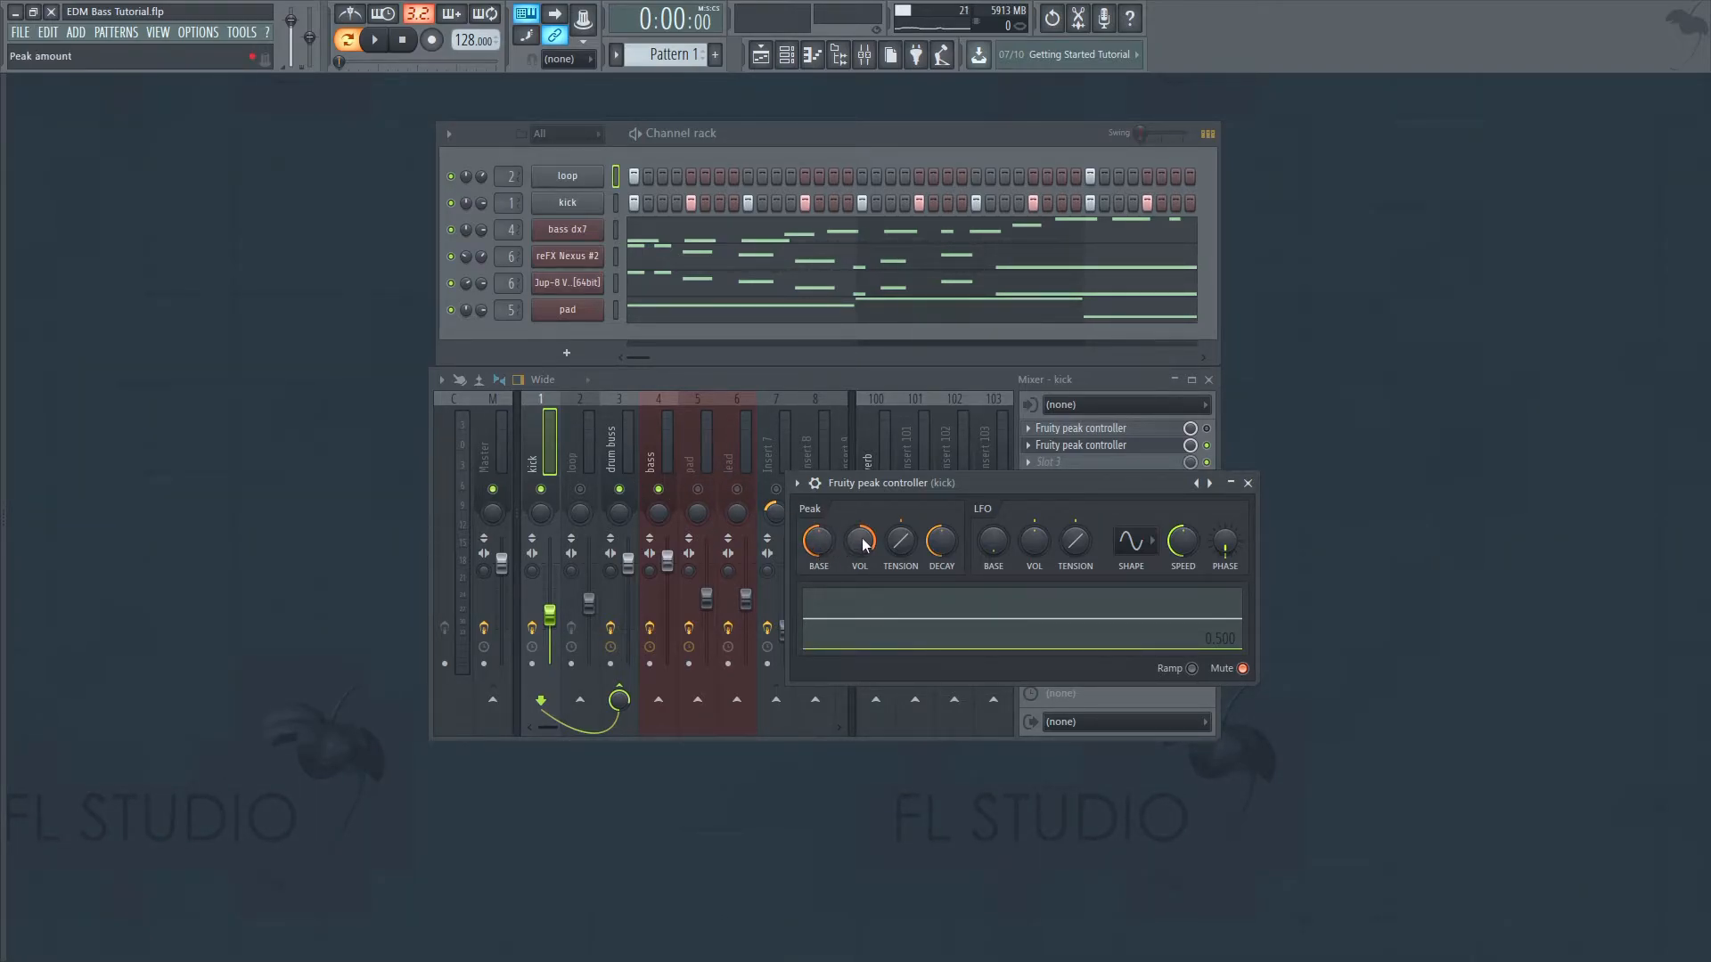
{"action": "left_click_drag", "start_coordinate": [859, 537], "coordinate": [859, 547]}
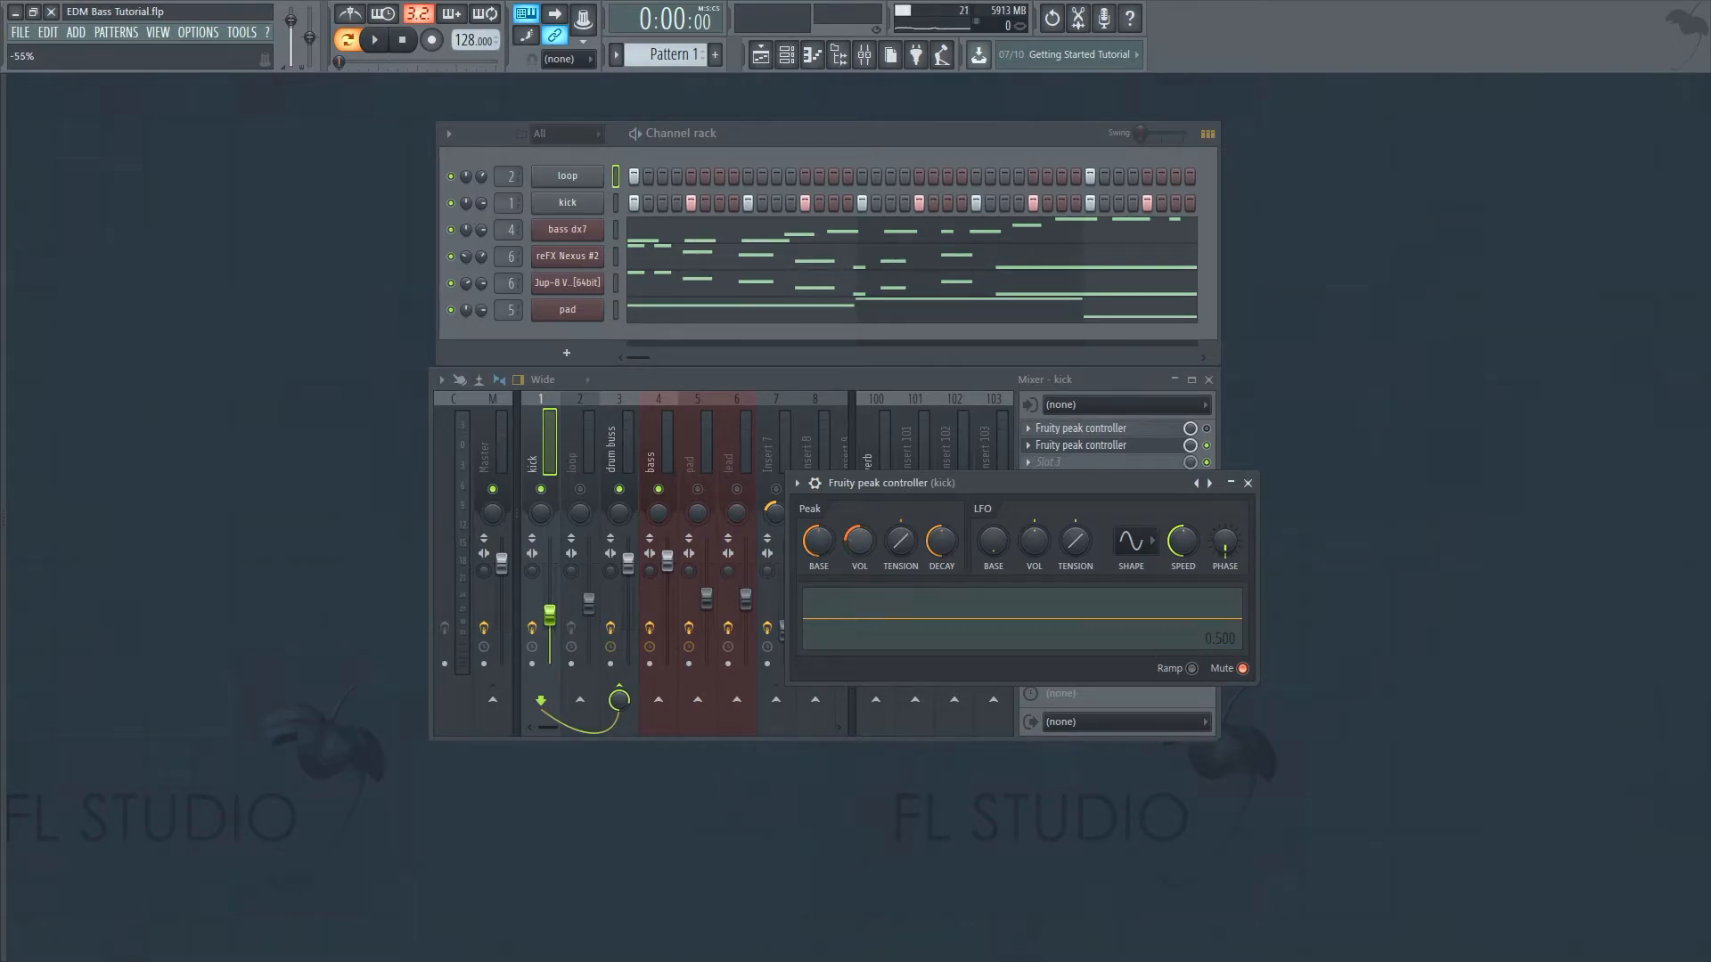
{"action": "left_click_drag", "start_coordinate": [860, 539], "coordinate": [859, 540]}
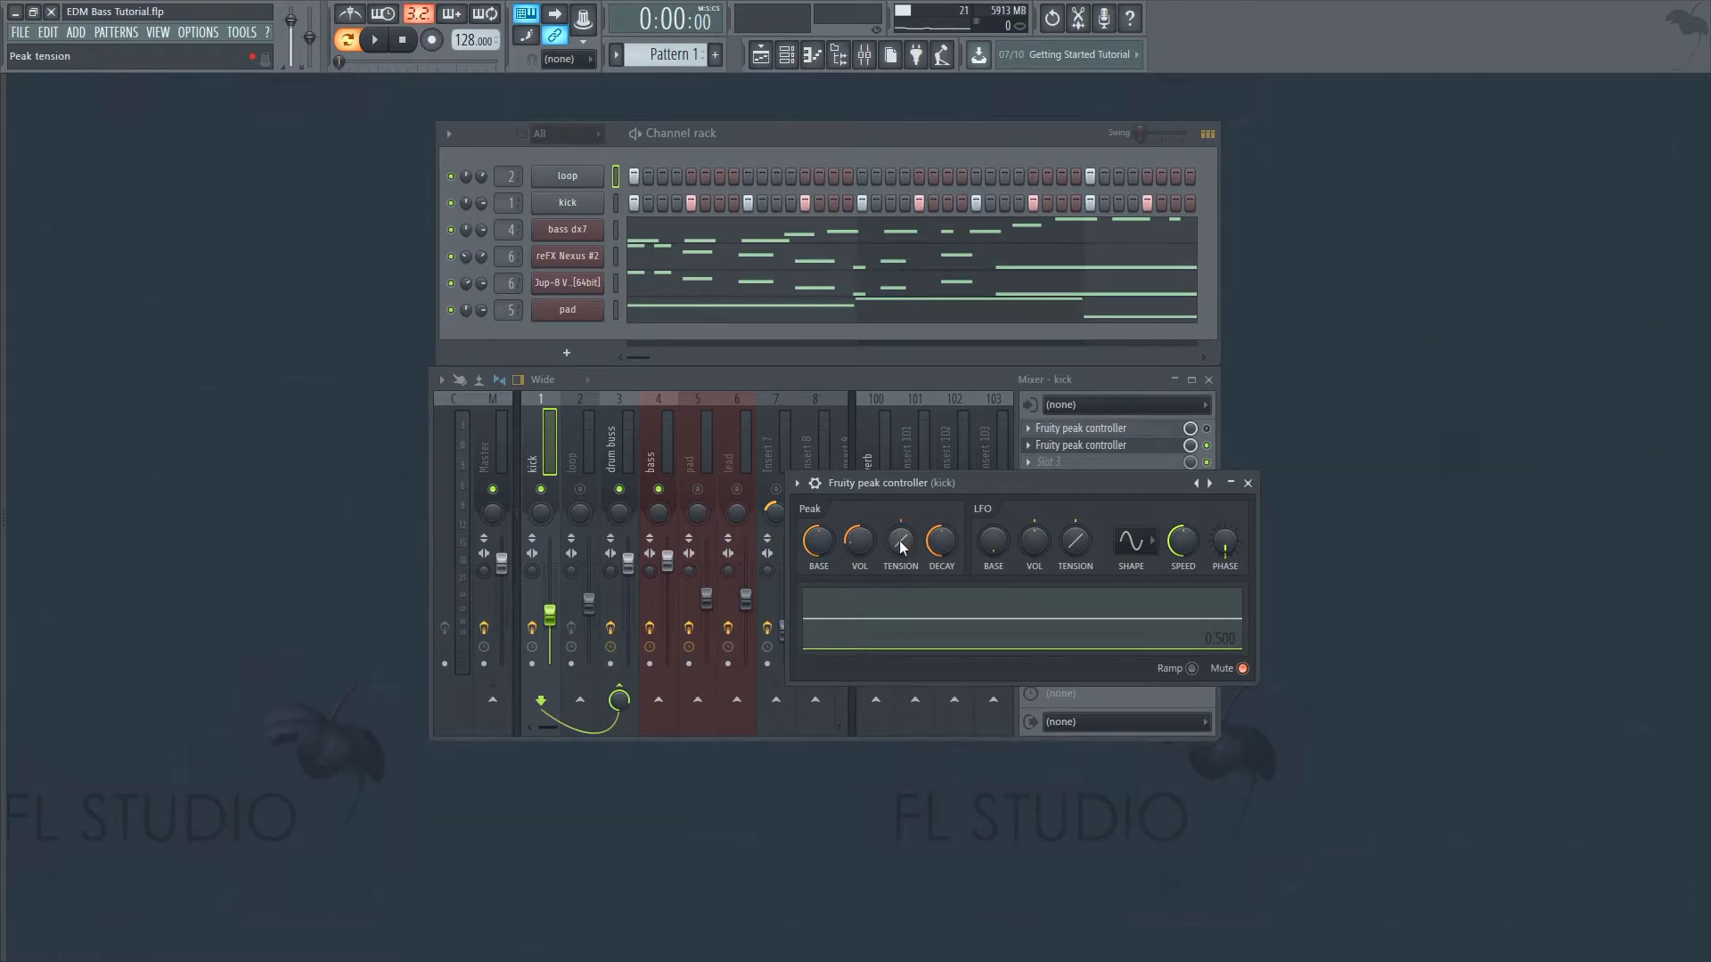
- Try out the peak controller's Peak Tension setting and reset it to its default
{"action": "left_click_drag", "start_coordinate": [900, 545], "coordinate": [900, 558]}
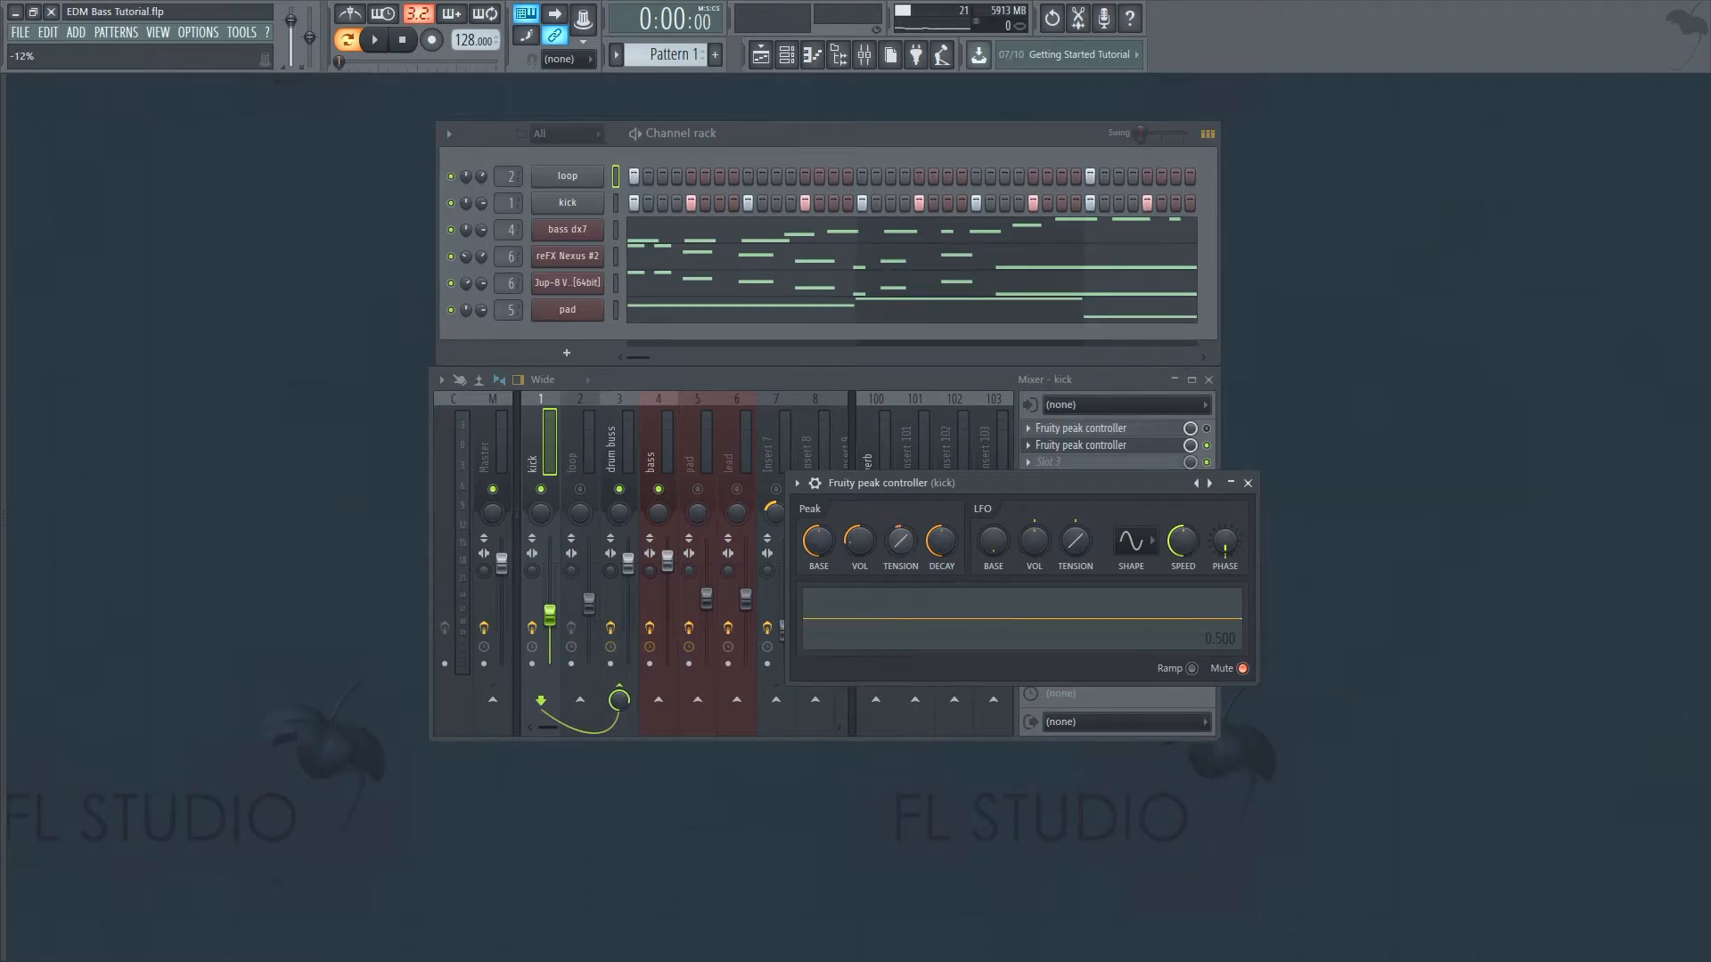
{"action": "right_click", "coordinate": [900, 543]}
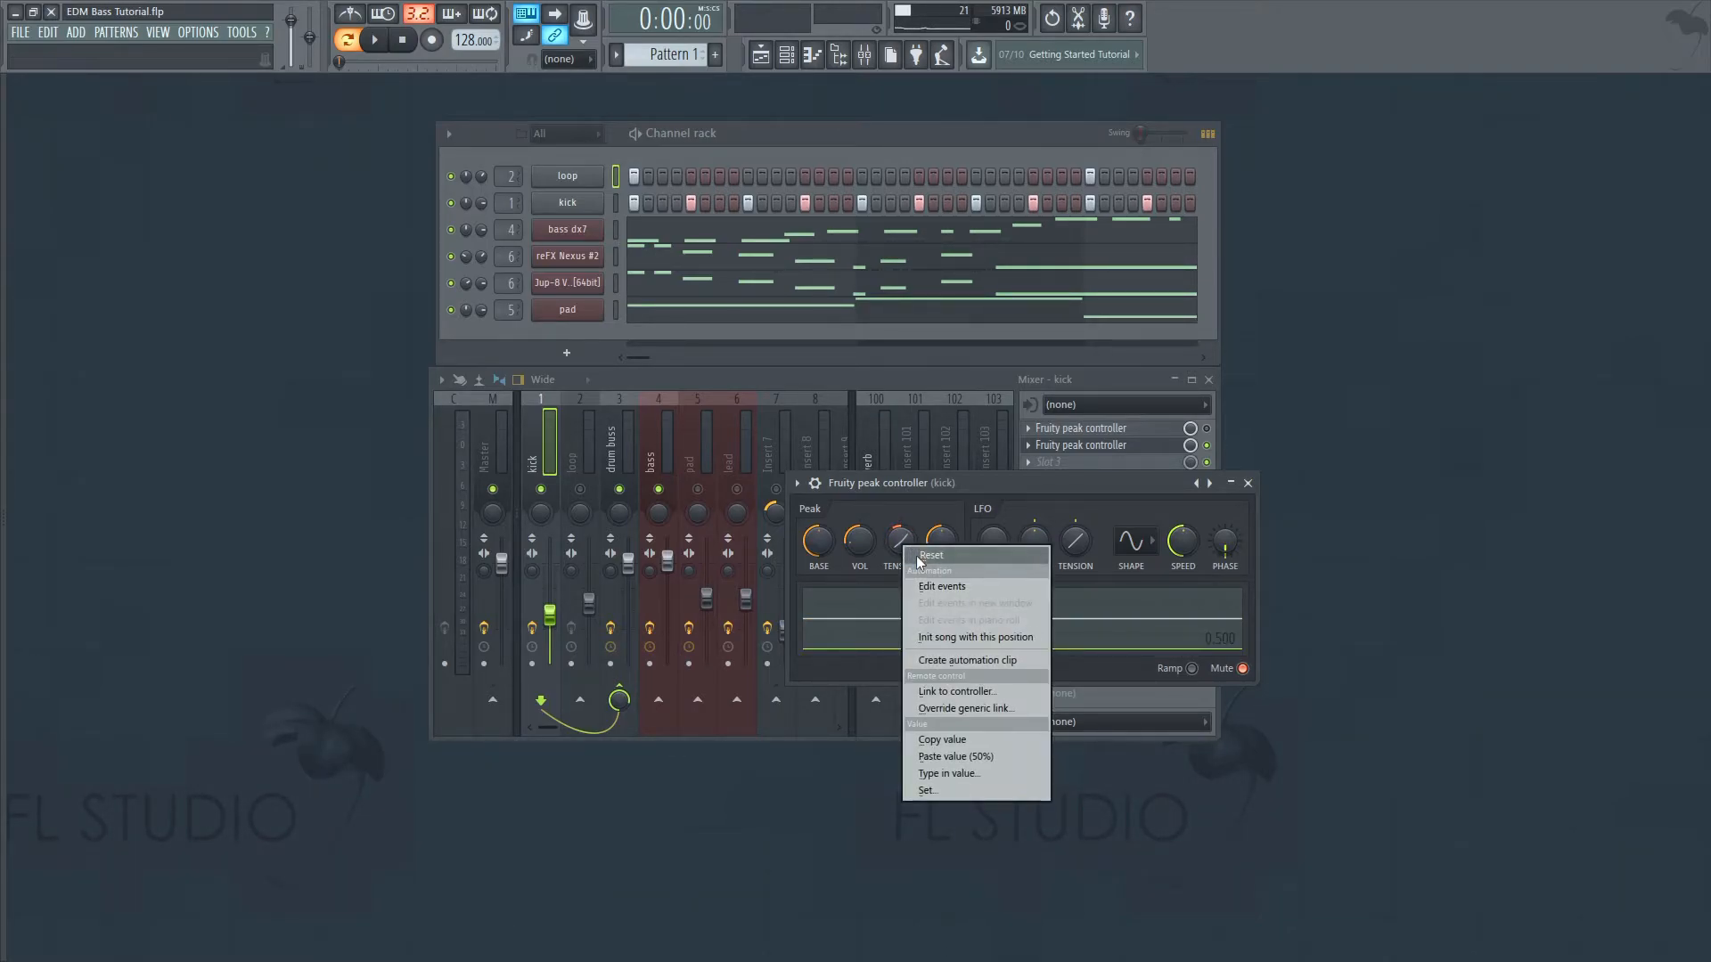
{"action": "left_click", "coordinate": [913, 554]}
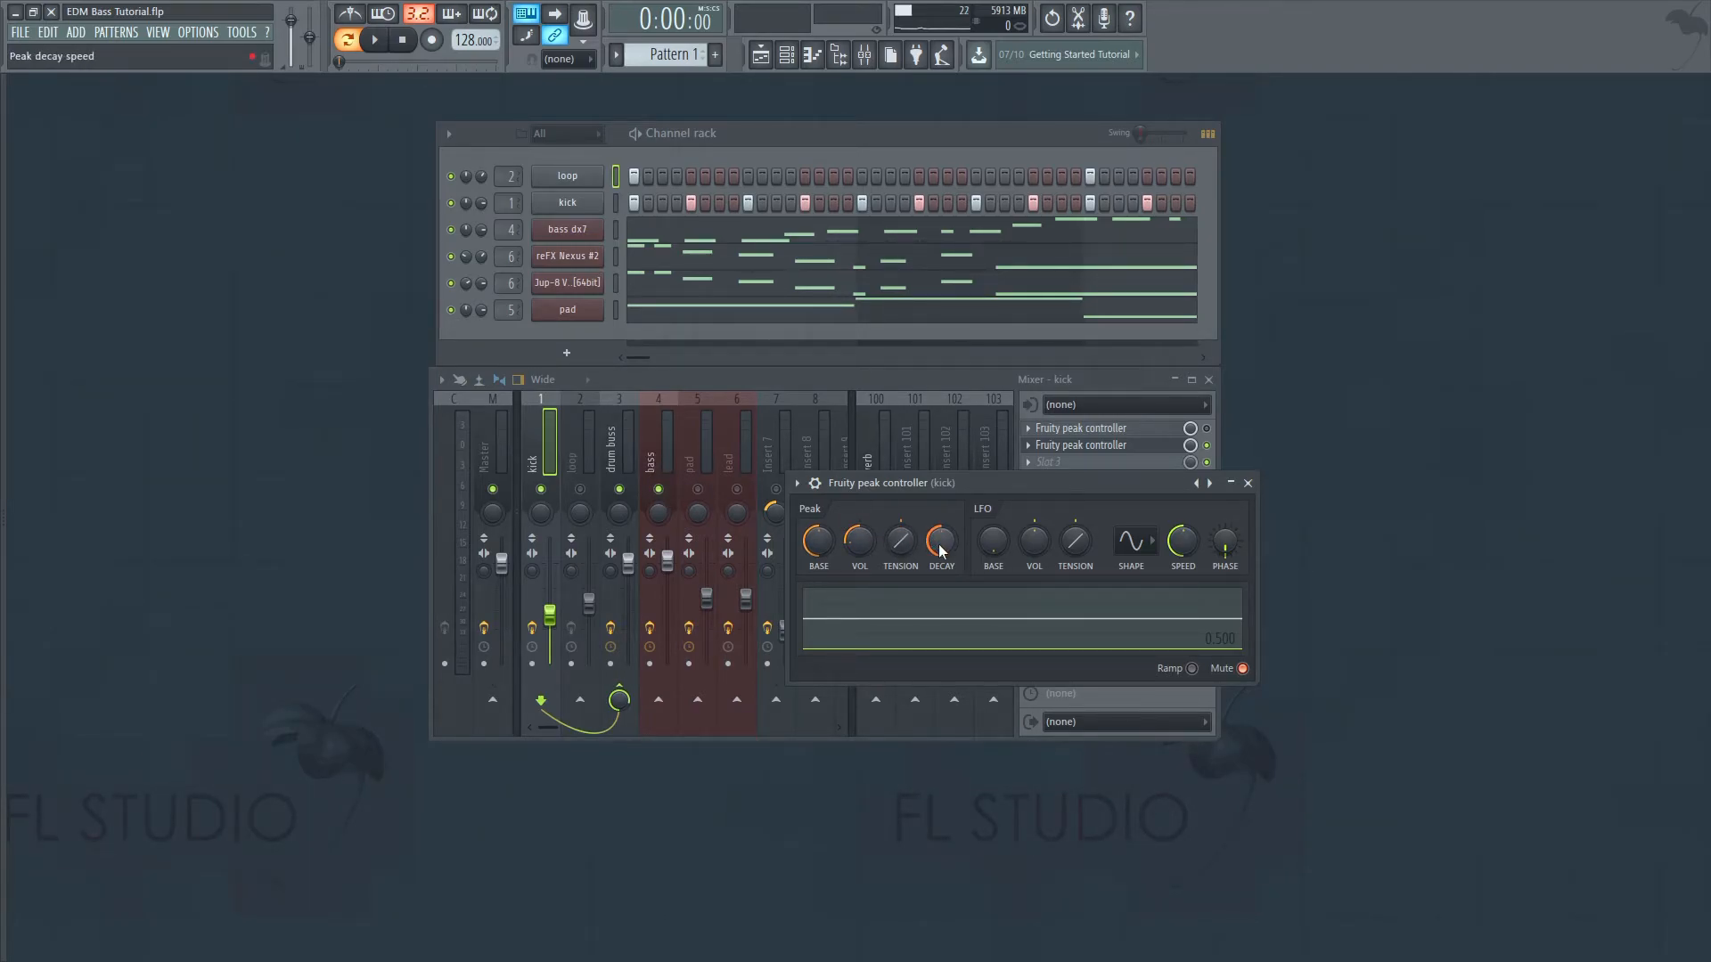
- Try out the peak controller's Peak Decay setting and reset it to its default
{"action": "left_click_drag", "start_coordinate": [940, 550], "coordinate": [940, 542]}
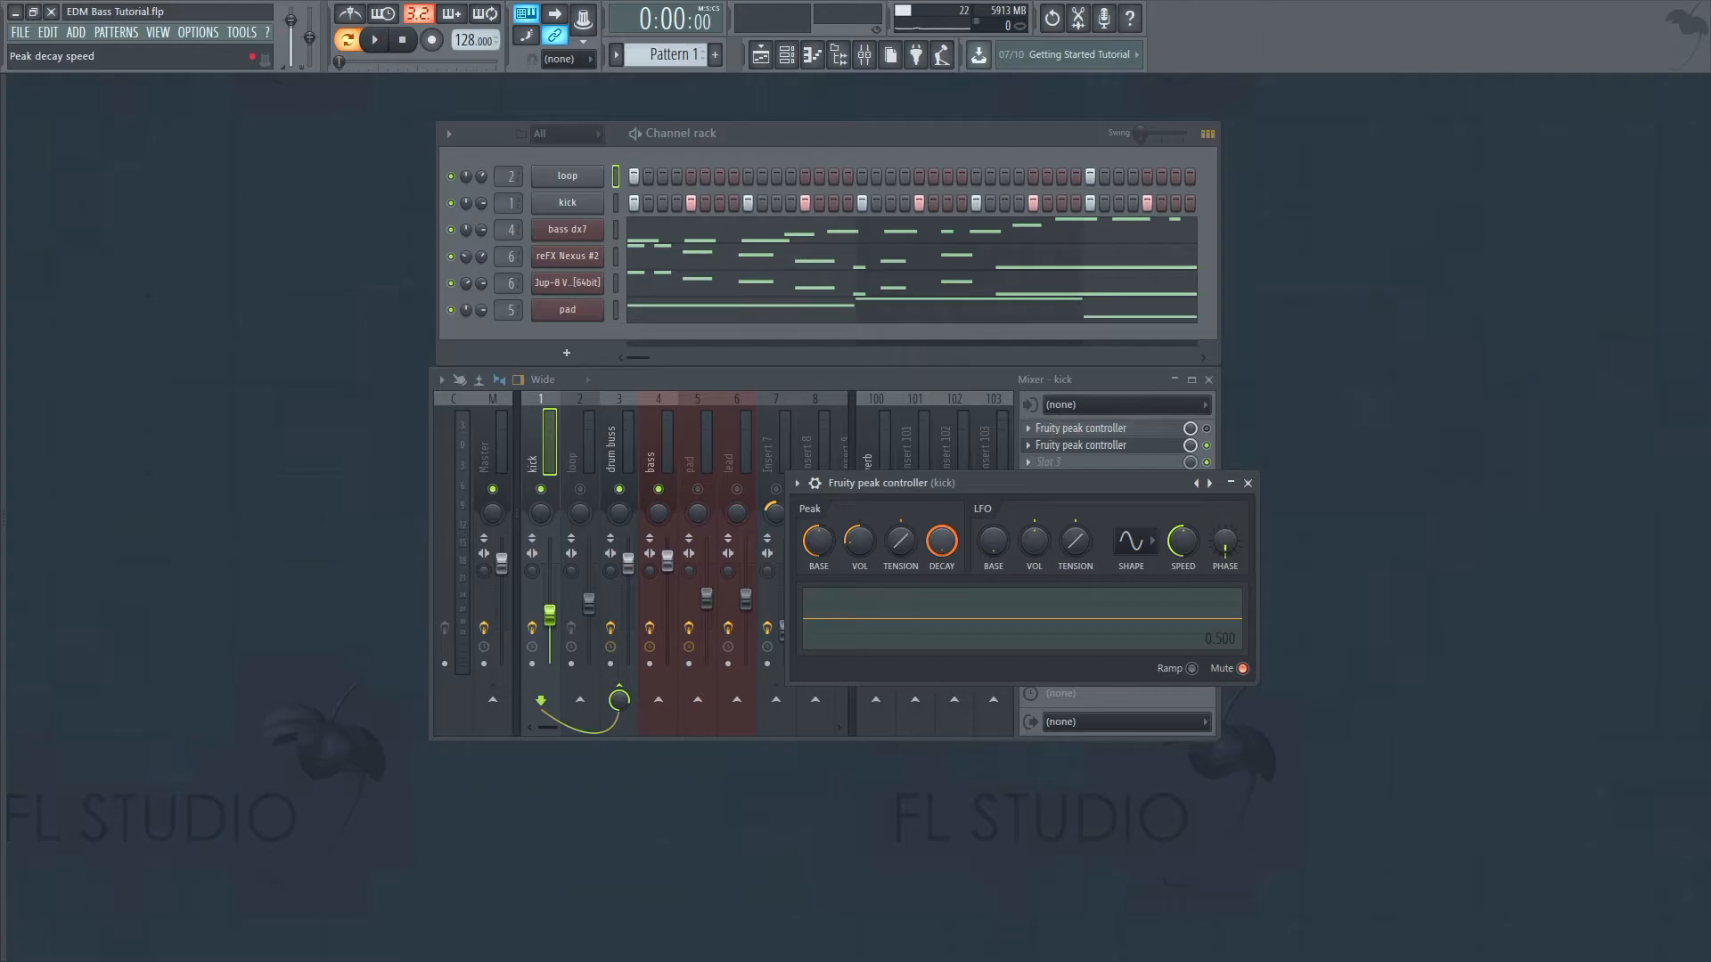
{"action": "left_click_drag", "start_coordinate": [942, 546], "coordinate": [941, 543]}
{"action": "right_click", "coordinate": [939, 540]}
{"action": "left_click", "coordinate": [964, 552]}
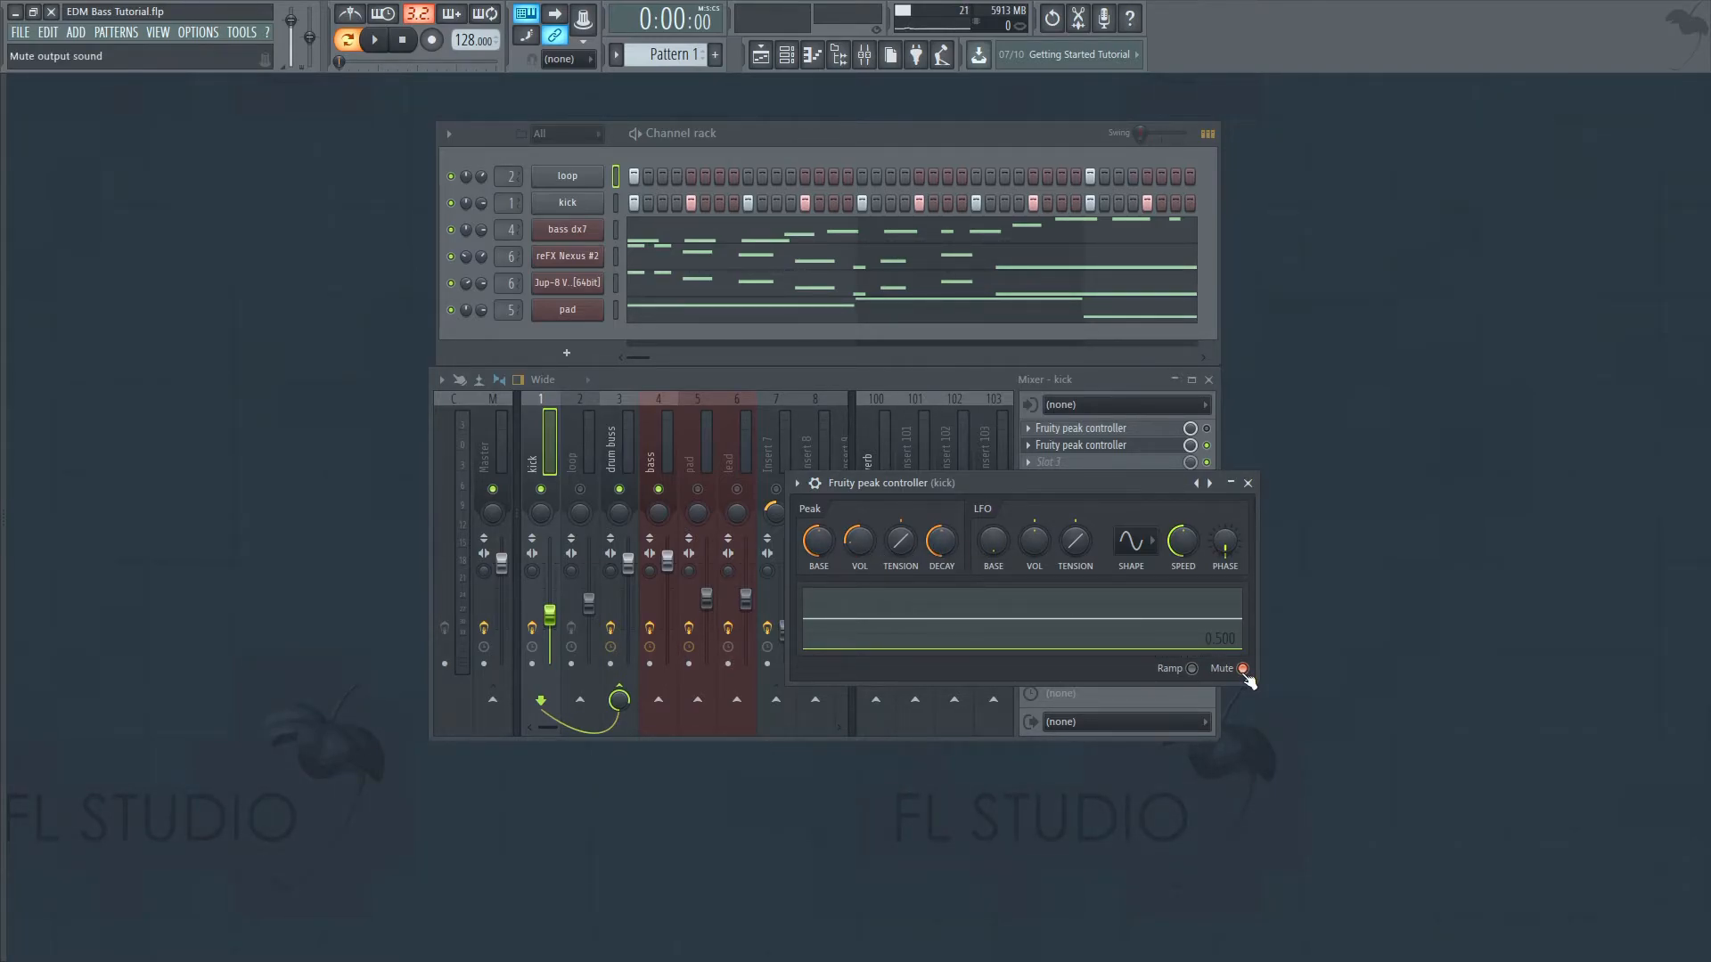
- Play the pattern with the kick soloed and turn off the slot 2 peak controller's output mute
{"action": "left_click", "coordinate": [374, 40]}
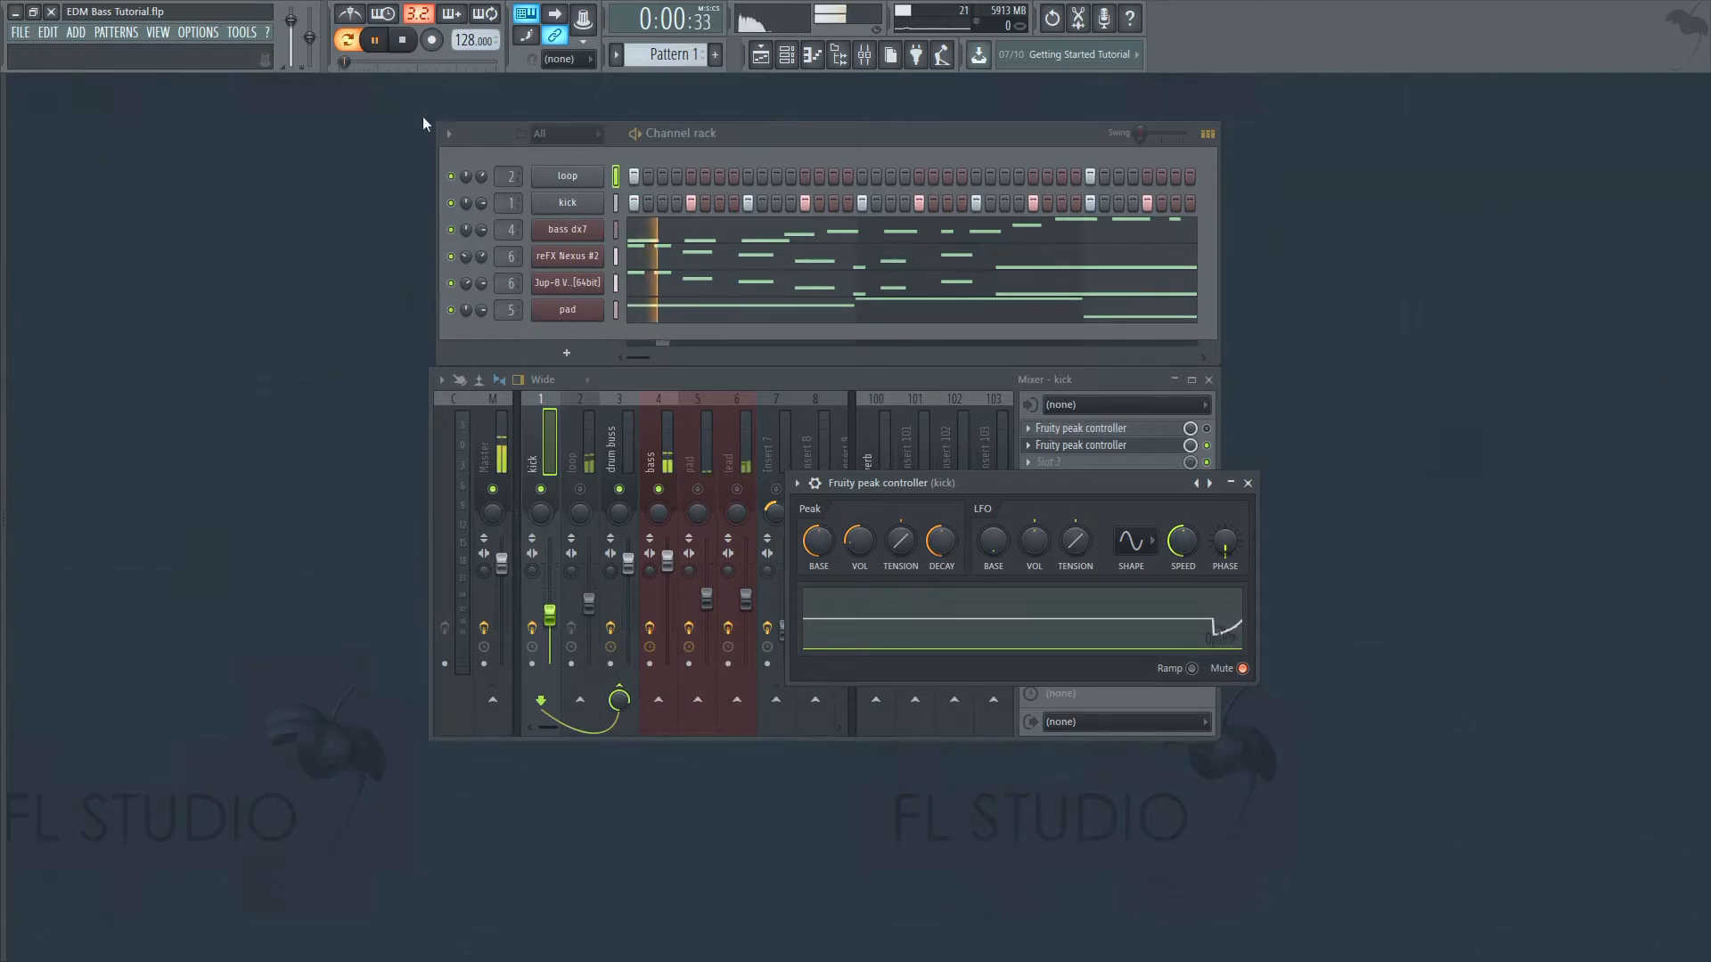
{"action": "left_click", "coordinate": [544, 488]}
{"action": "left_click", "coordinate": [1100, 445]}
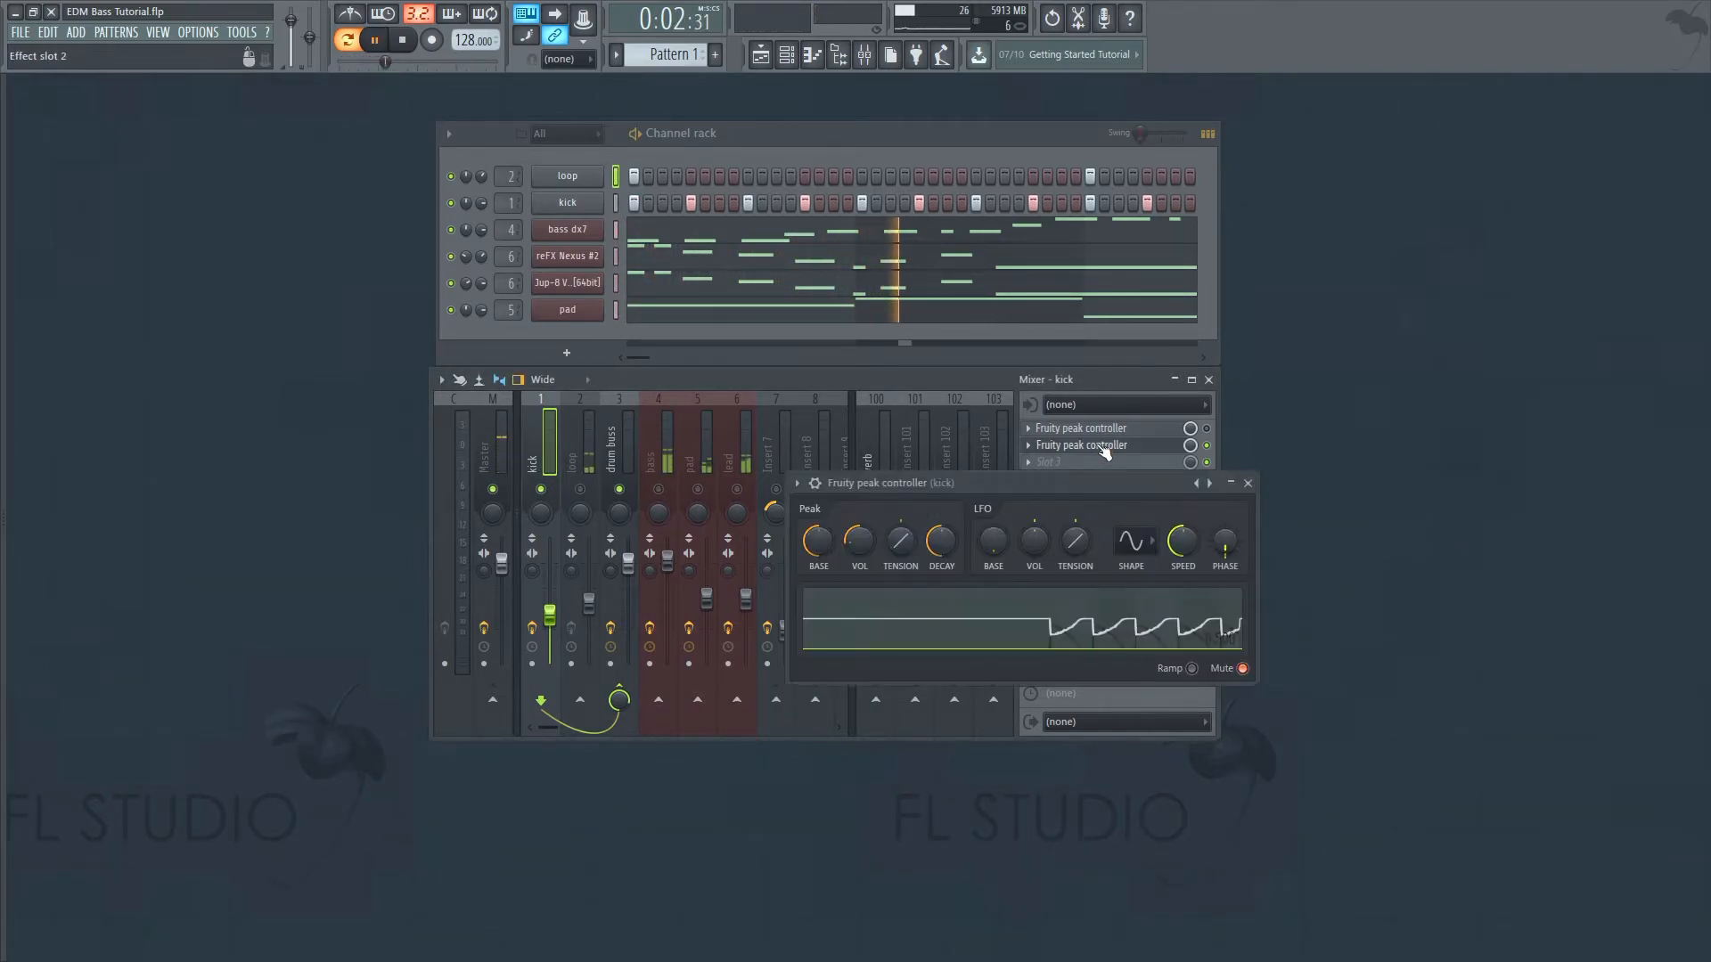
{"action": "left_click", "coordinate": [1243, 668]}
{"action": "left_click", "coordinate": [1242, 668]}
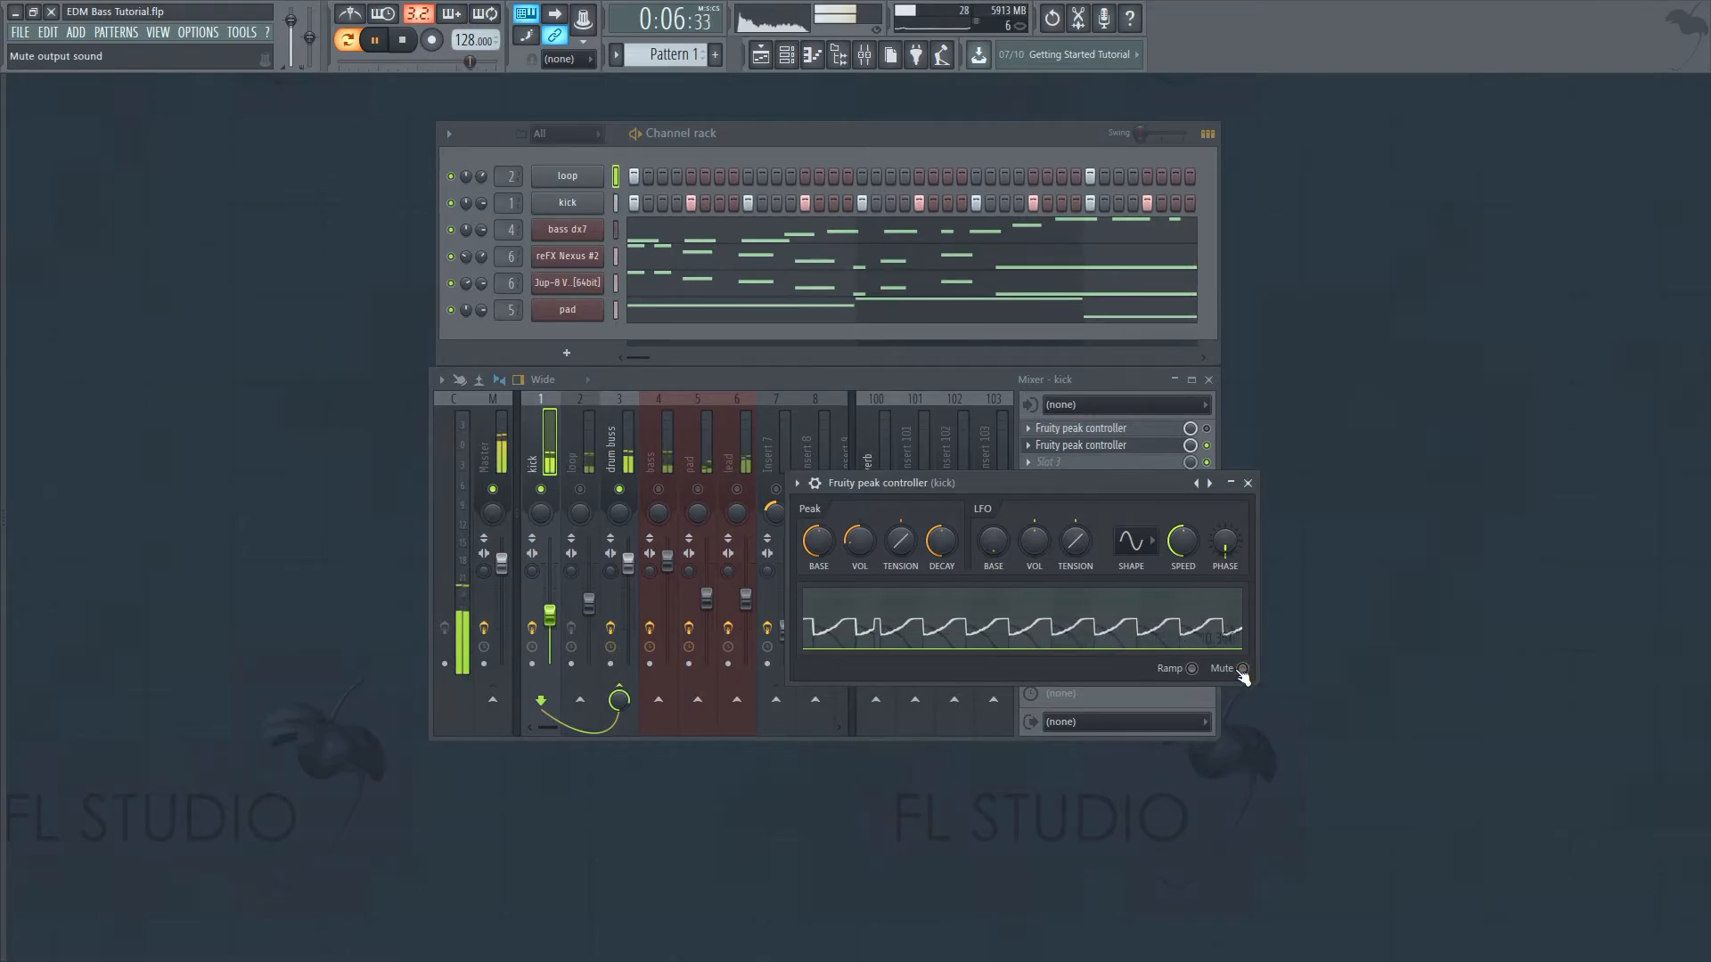
- Stop playback and add a Fruity Parametric EQ 2 to slot 4 of the bass mixer track
{"action": "key", "text": "space"}
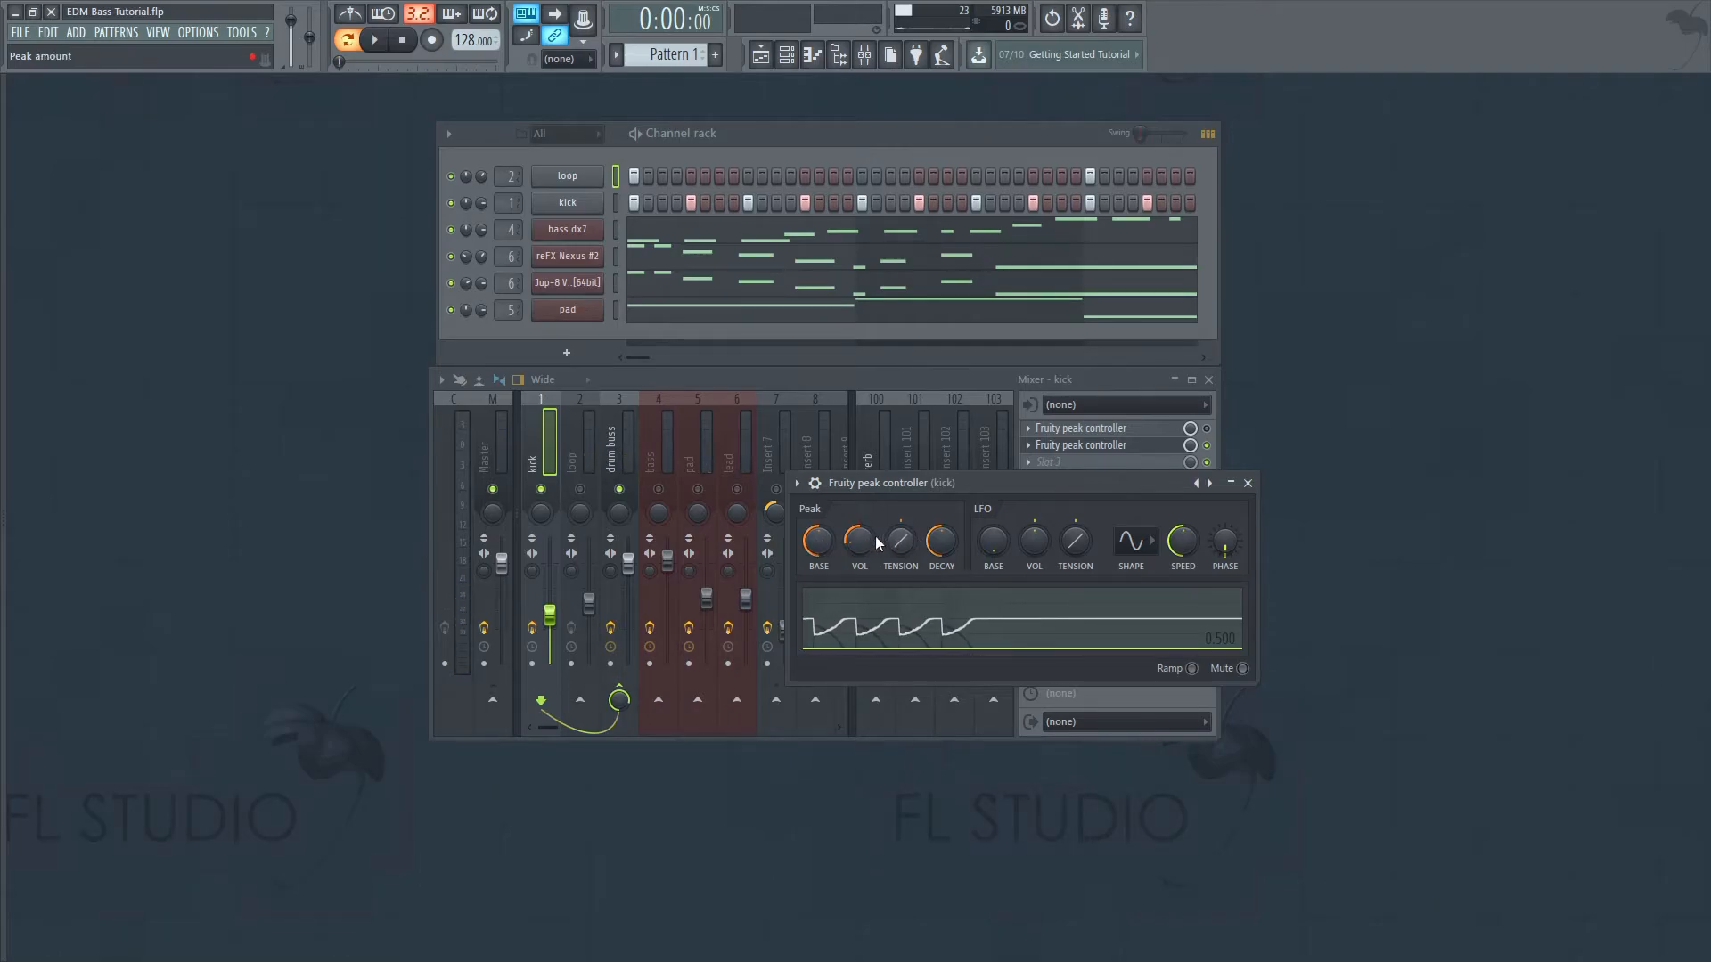
{"action": "left_click", "coordinate": [648, 440]}
{"action": "left_click_drag", "start_coordinate": [1167, 495], "coordinate": [1123, 490]}
{"action": "left_click", "coordinate": [1042, 482]}
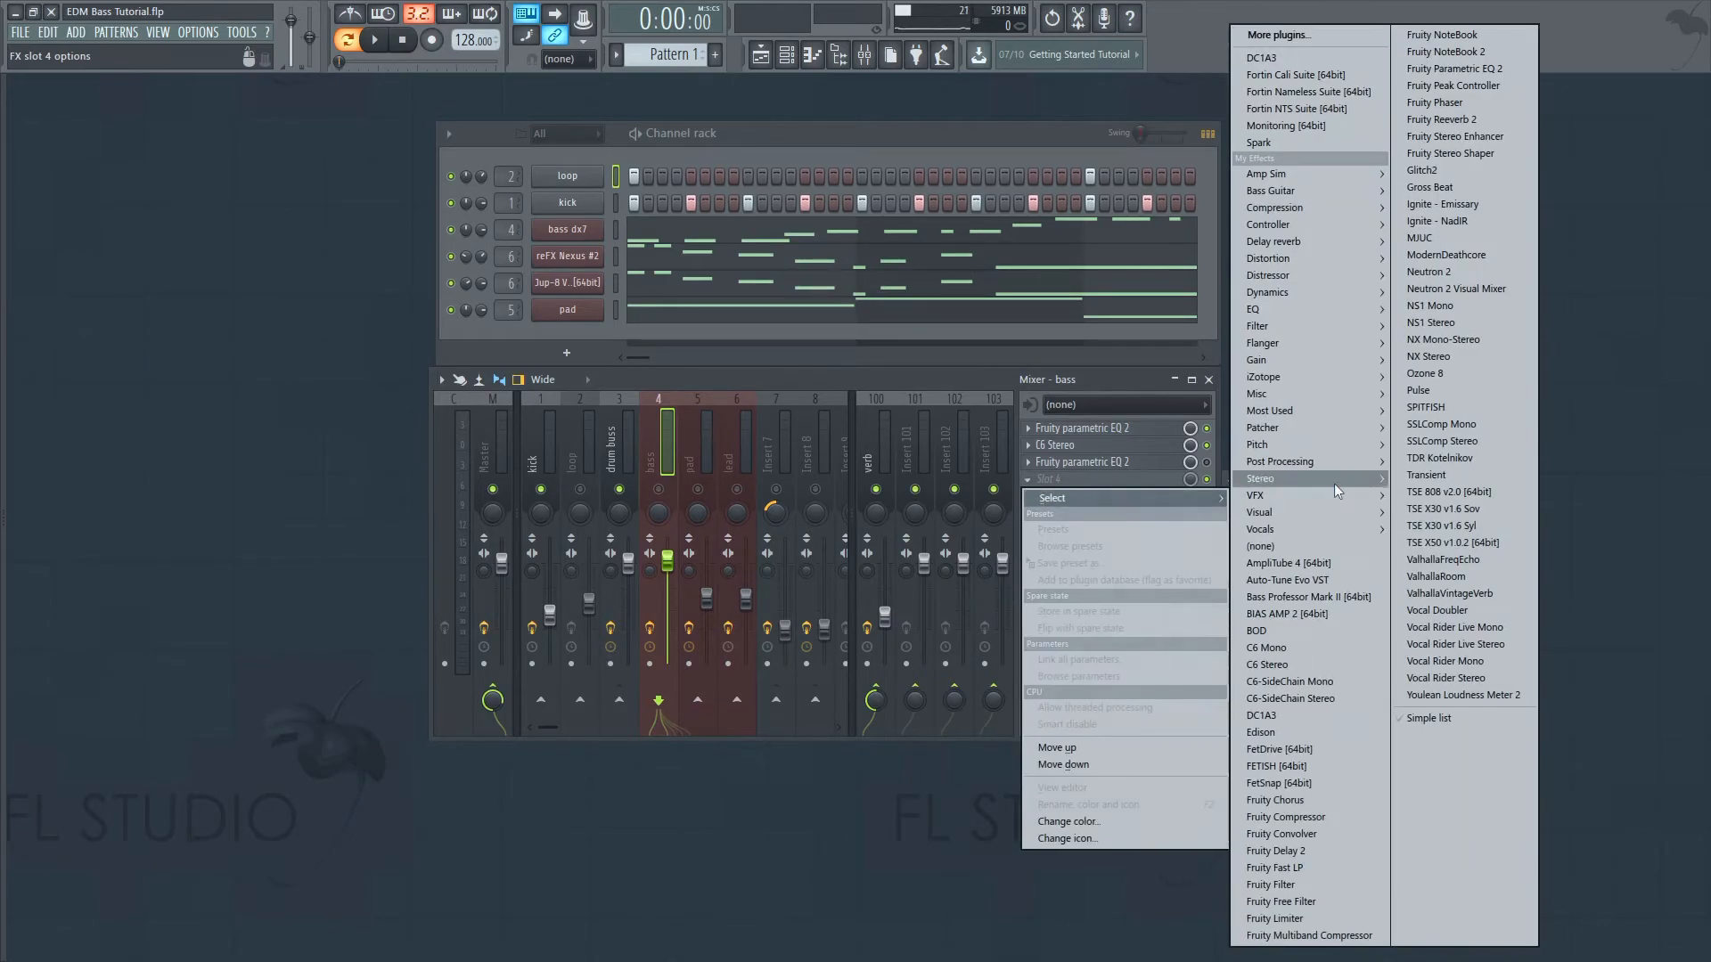
{"action": "left_click", "coordinate": [1472, 66]}
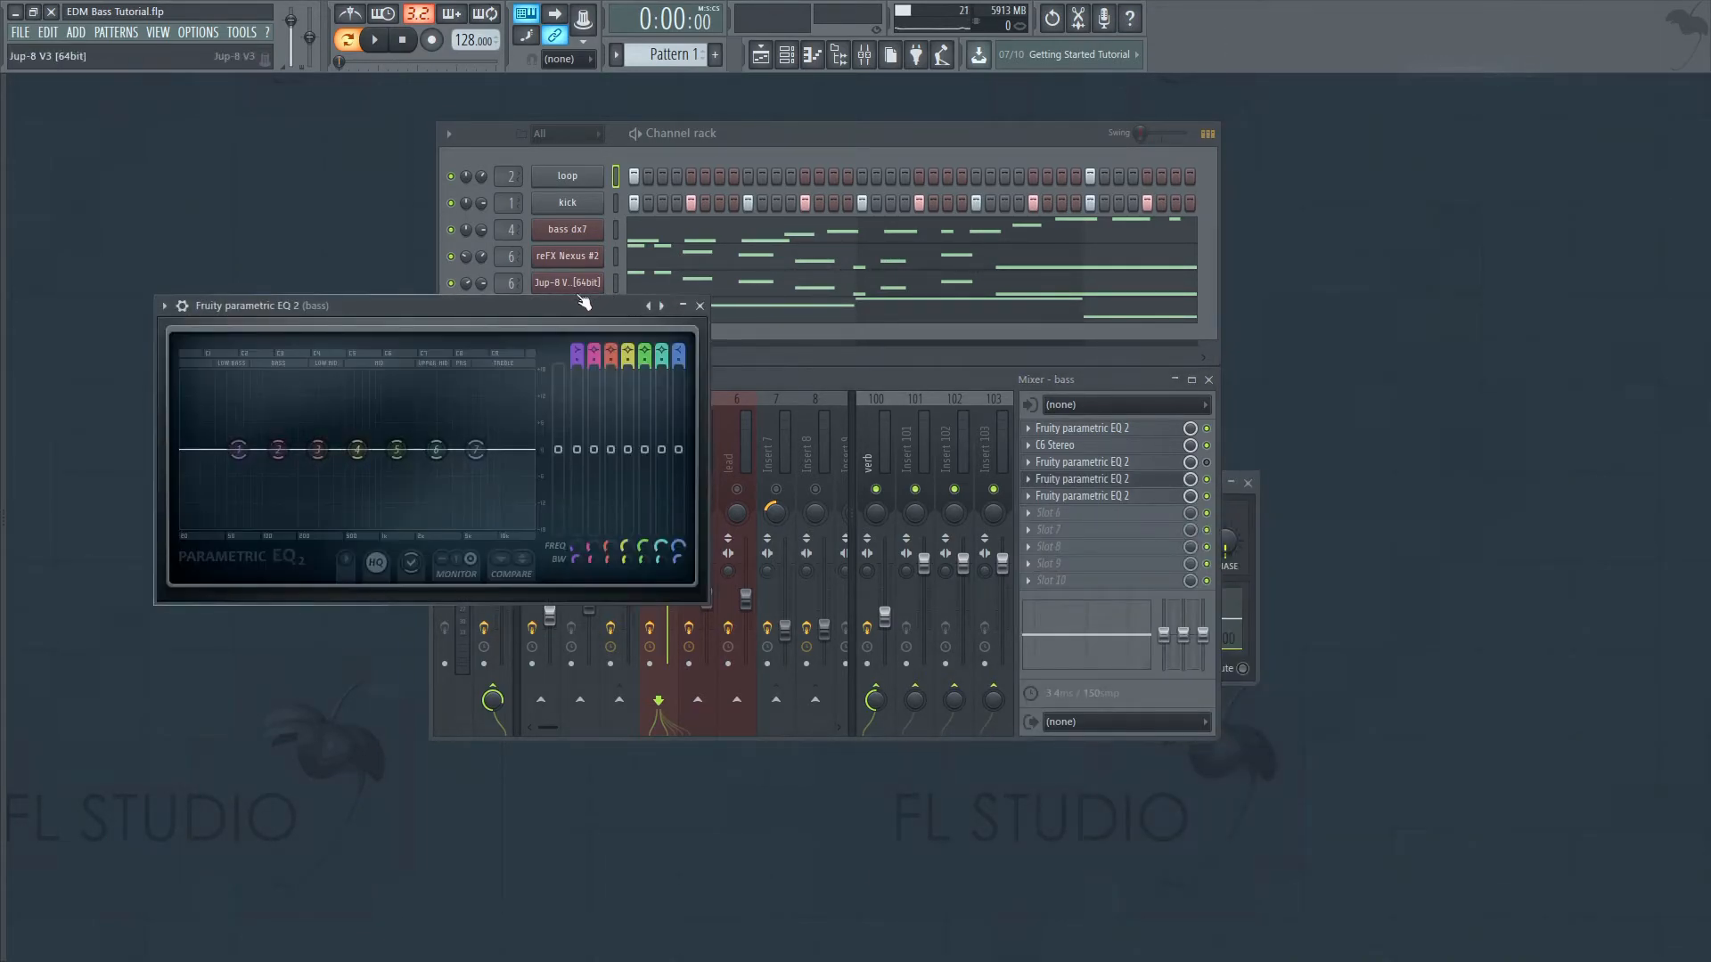
{"action": "left_click_drag", "start_coordinate": [543, 301], "coordinate": [1077, 347]}
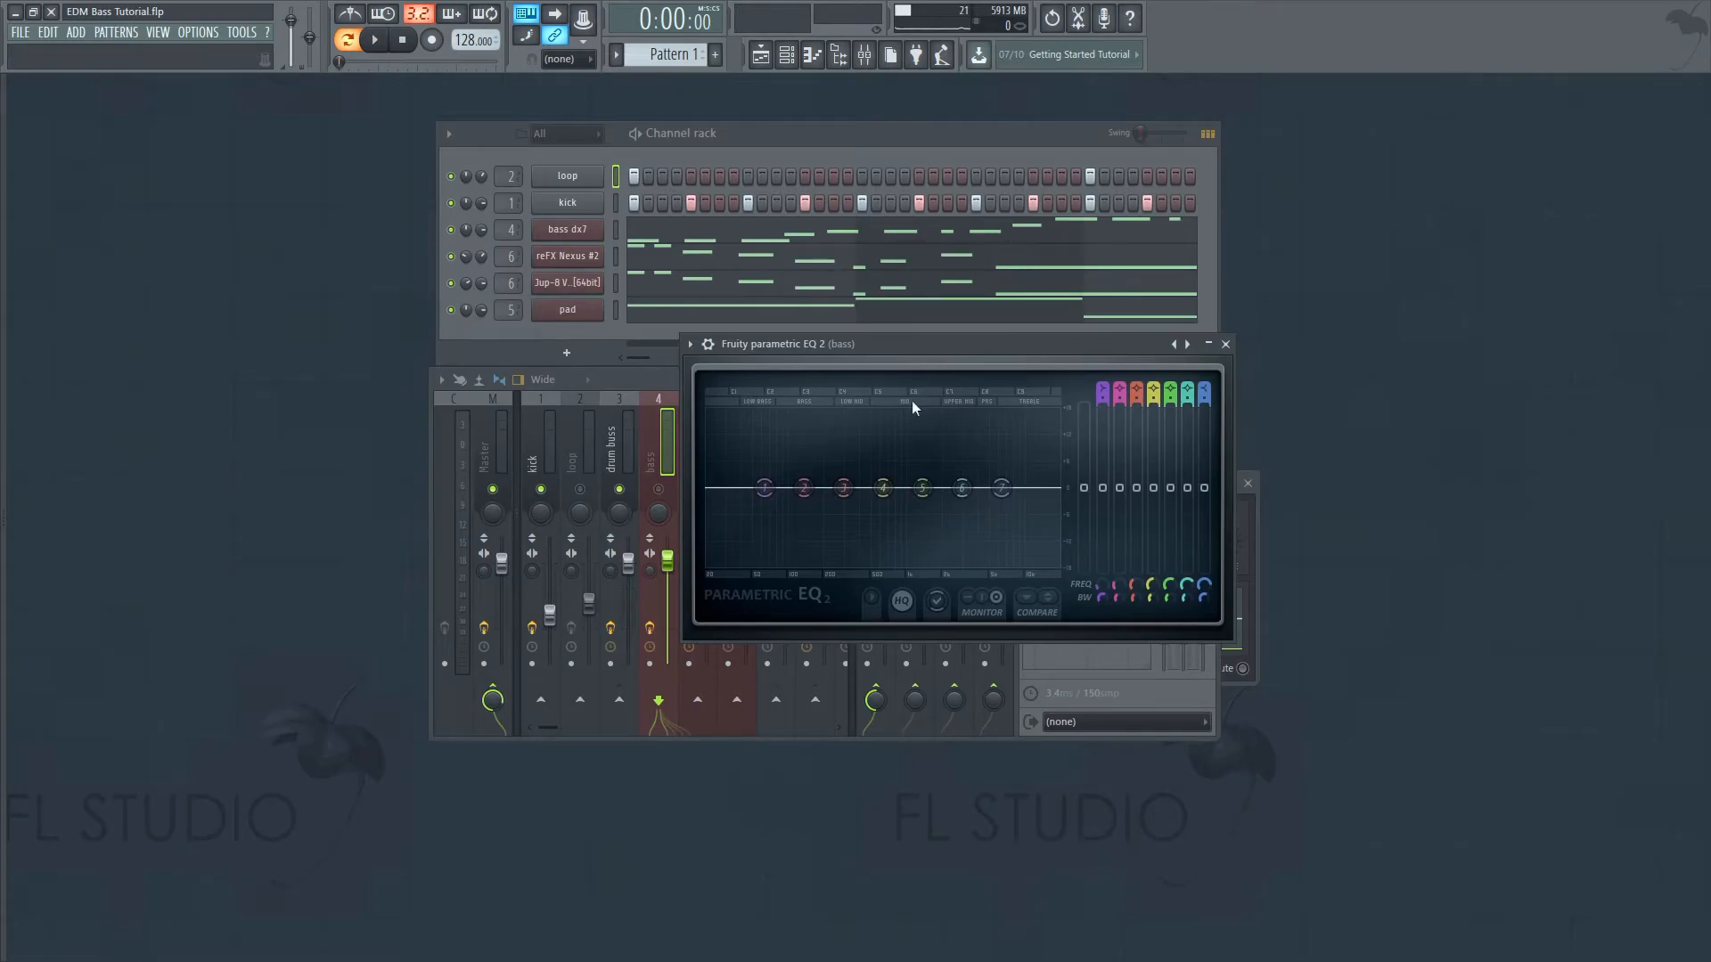
- Try lowering band 1 of the new bass EQ and reset its level to the default
{"action": "right_click", "coordinate": [1103, 488]}
{"action": "left_click", "coordinate": [975, 356]}
{"action": "left_click_drag", "start_coordinate": [763, 488], "coordinate": [764, 537]}
{"action": "right_click", "coordinate": [1102, 511]}
{"action": "left_click", "coordinate": [1129, 523]}
- Link the new EQ's band 1 level to the Peak+LFO output of the kick's second peak controller
{"action": "right_click", "coordinate": [1102, 488]}
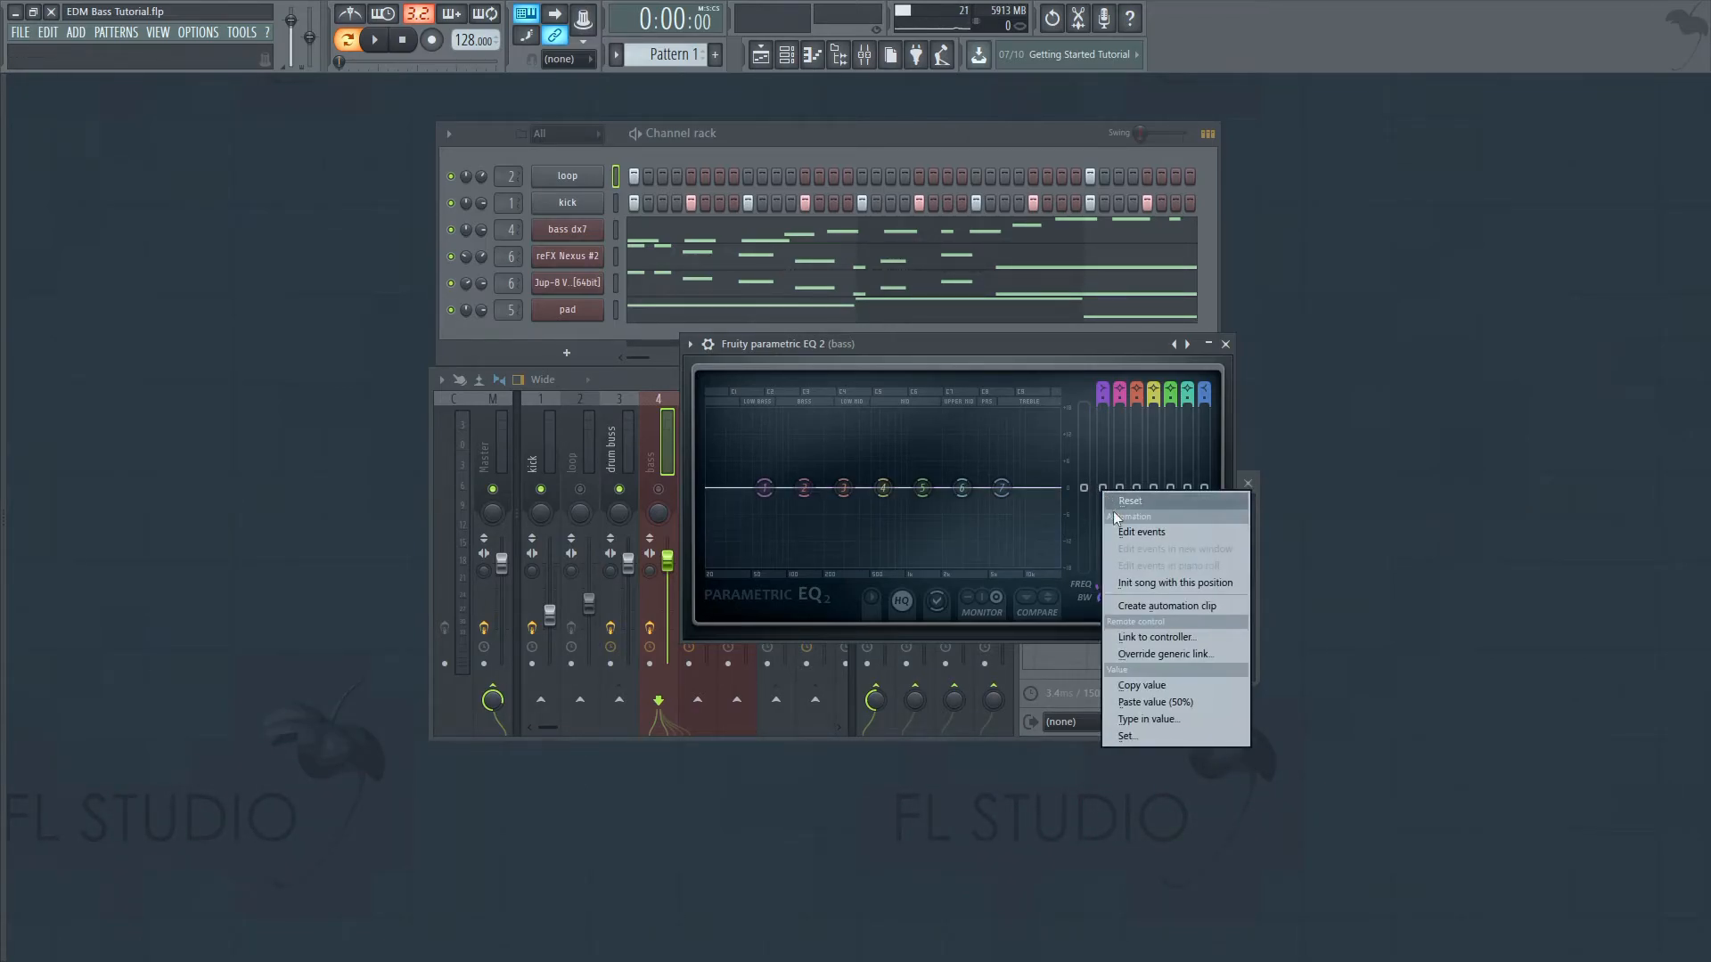
{"action": "left_click", "coordinate": [1158, 636]}
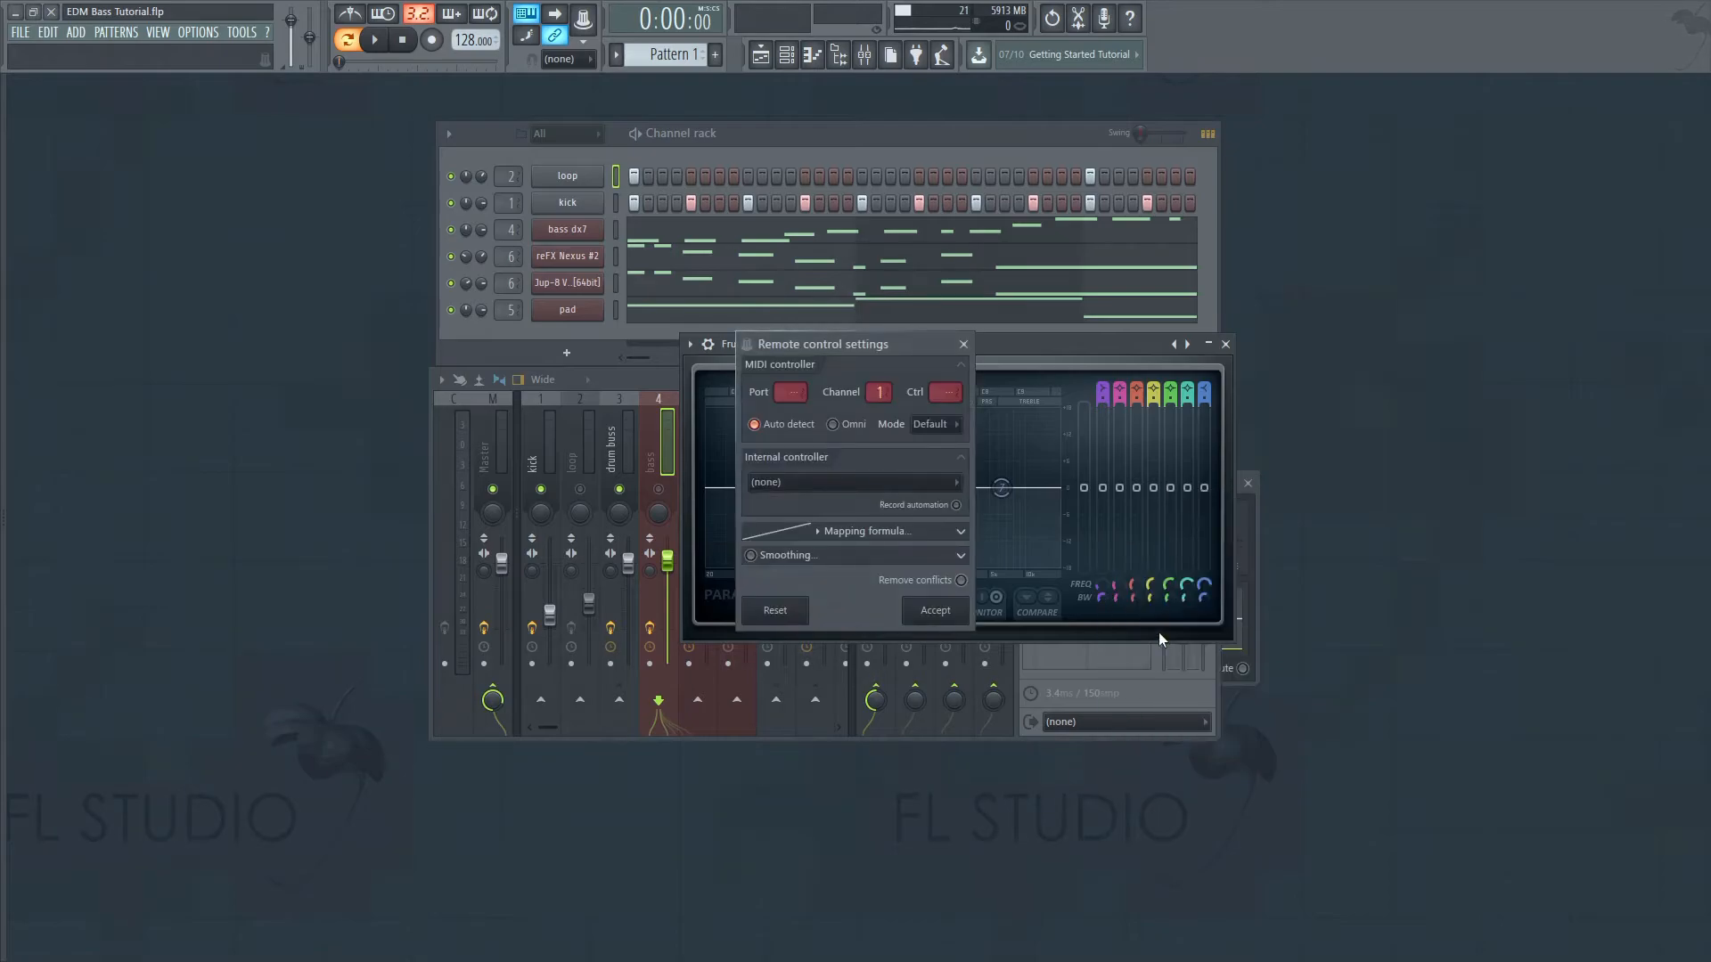
{"action": "left_click", "coordinate": [841, 481]}
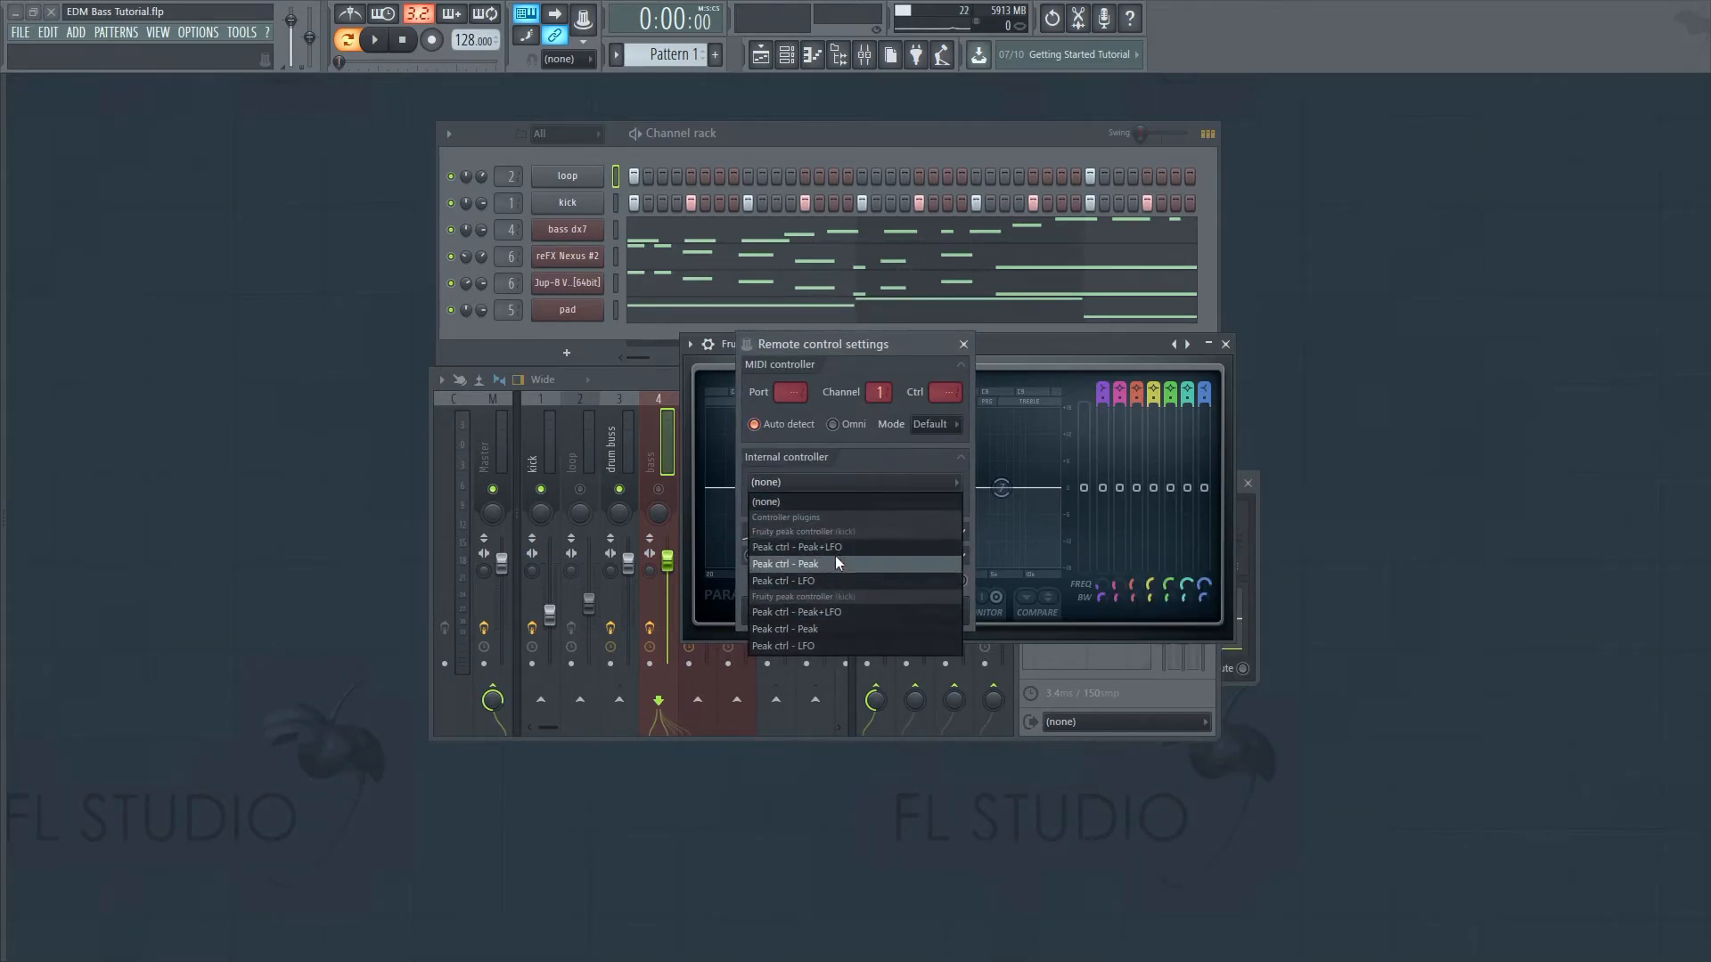
{"action": "left_click", "coordinate": [855, 613]}
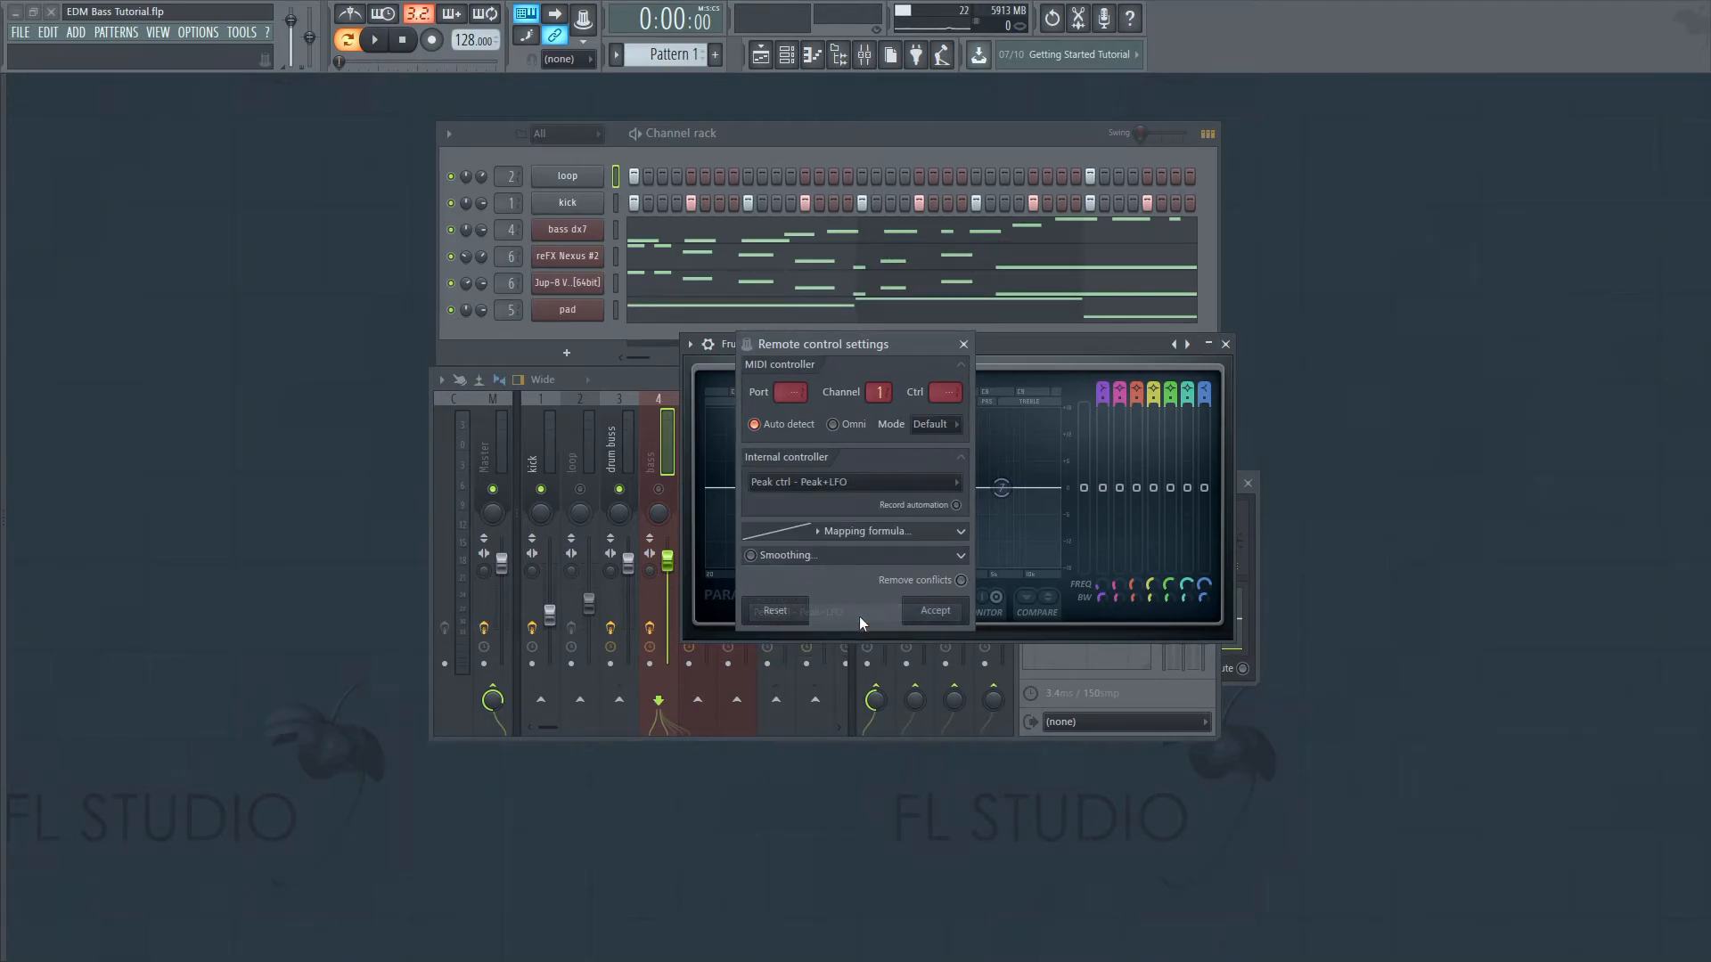
{"action": "left_click", "coordinate": [936, 623]}
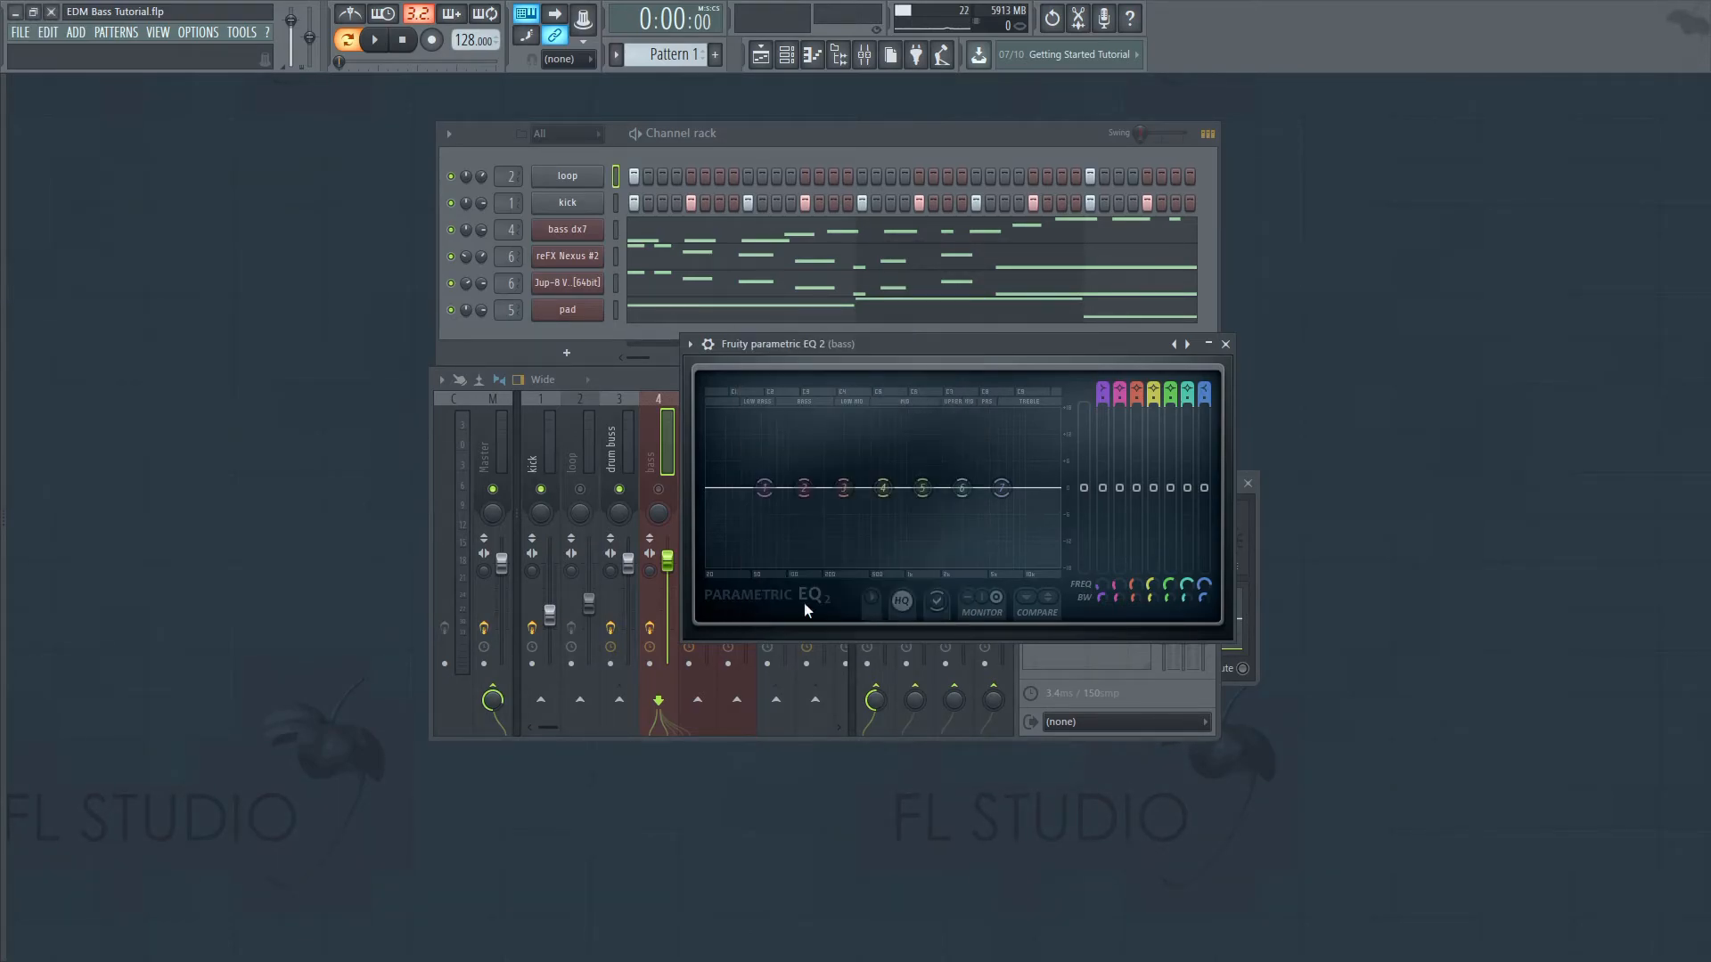
- Play the pattern to watch band 1 of the new bass EQ react to the kick, and close the EQ
{"action": "left_click", "coordinate": [376, 42]}
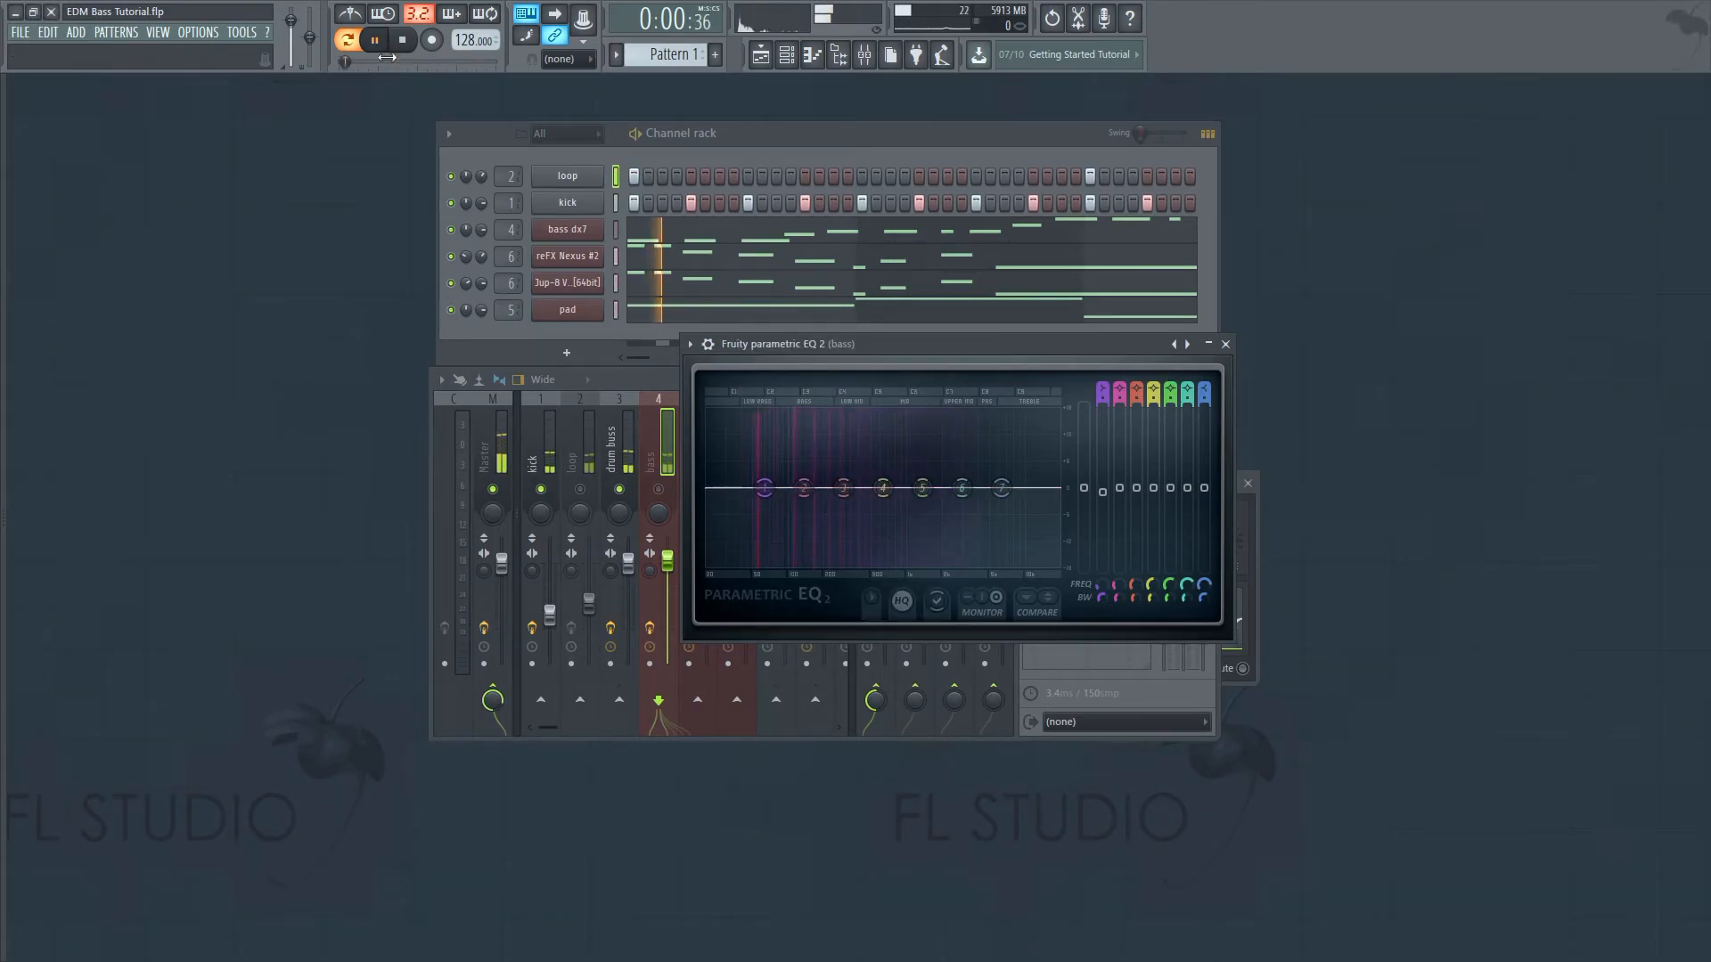
{"action": "left_click_drag", "start_coordinate": [771, 524], "coordinate": [766, 527]}
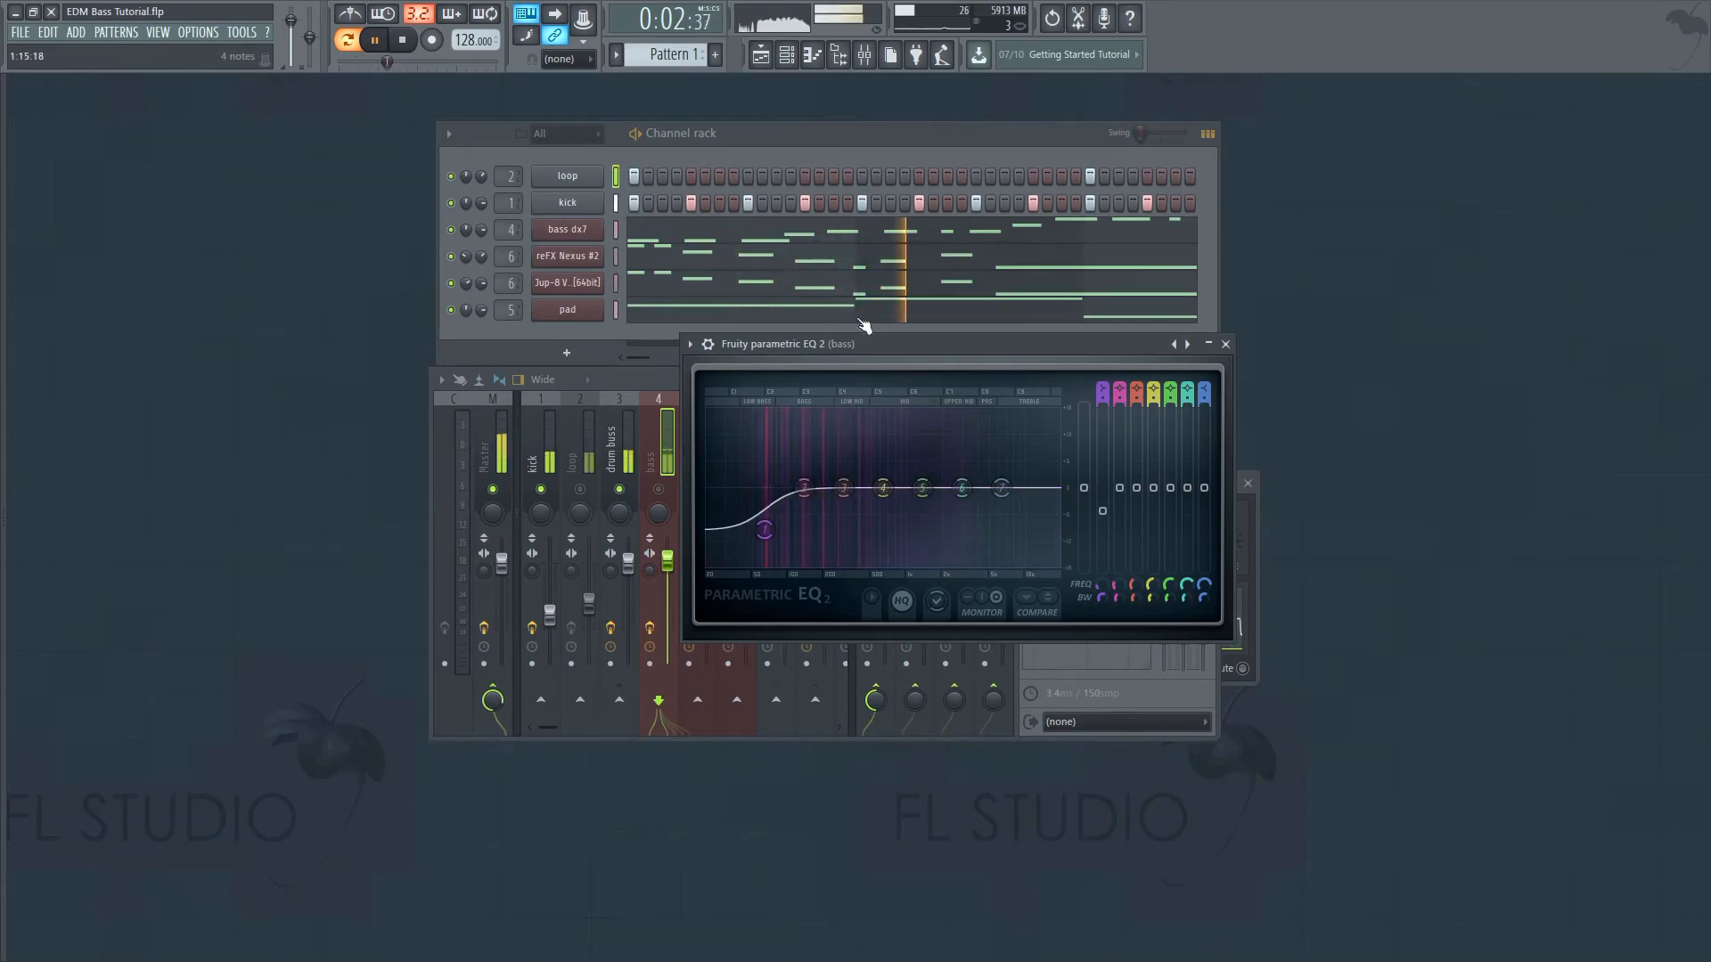
{"action": "left_click_drag", "start_coordinate": [912, 344], "coordinate": [868, 436]}
{"action": "left_click", "coordinate": [1188, 438]}
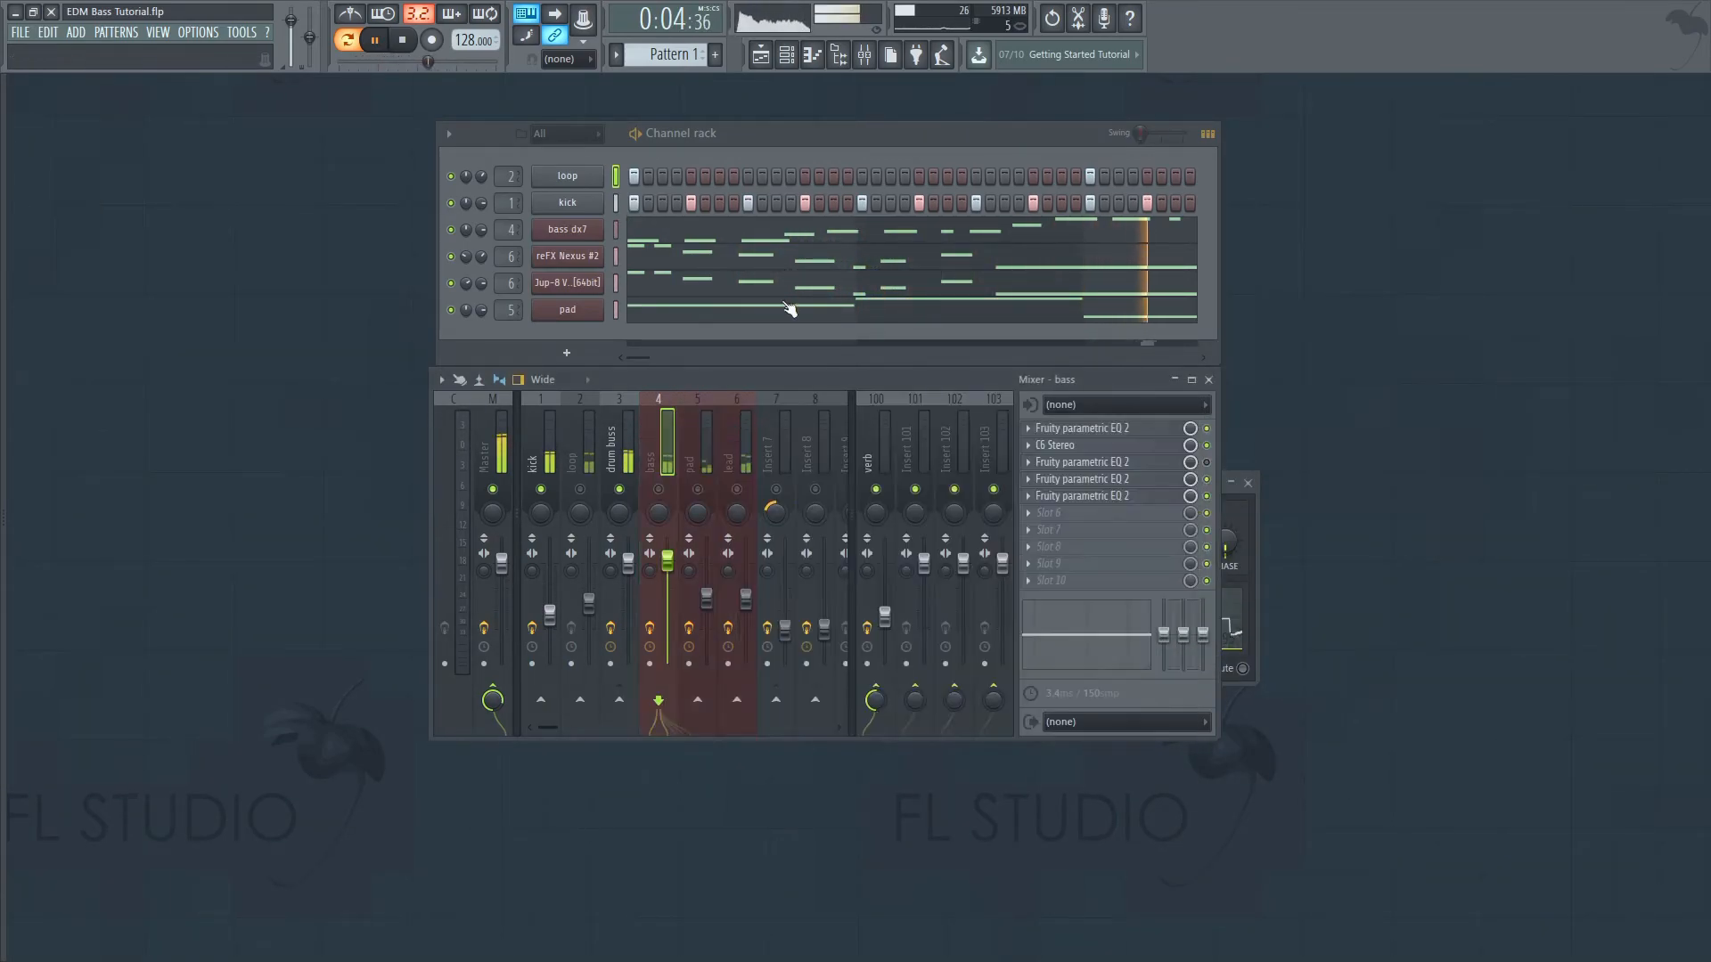
{"action": "key", "text": "space"}
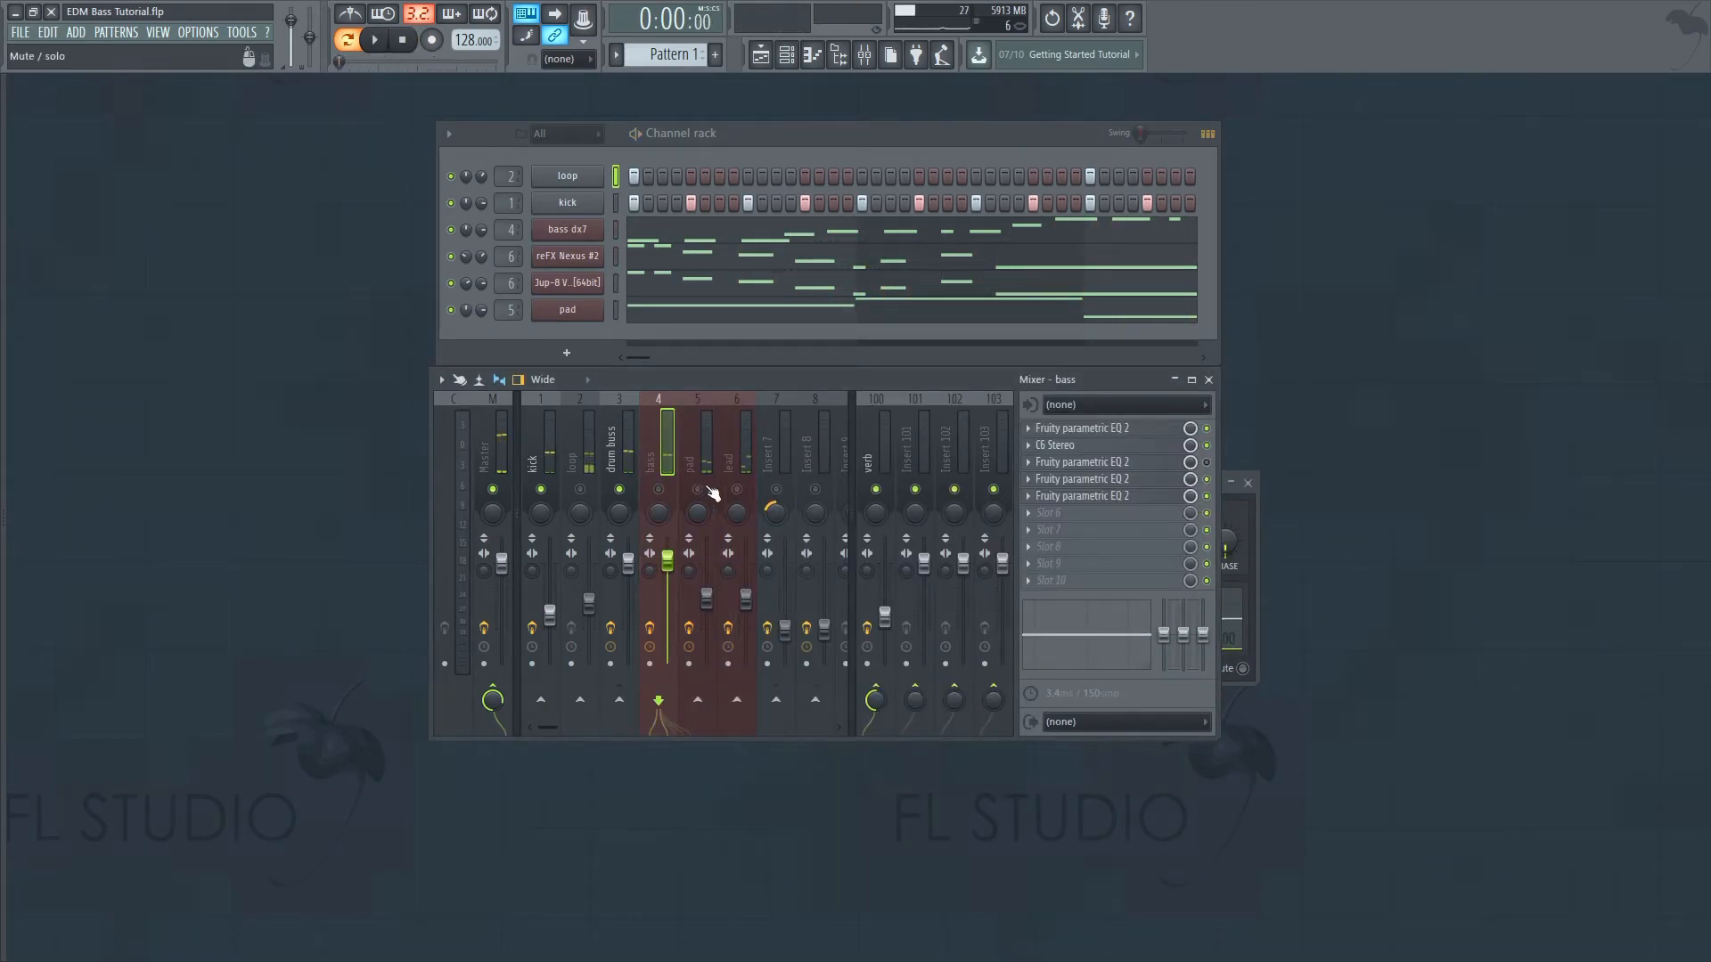
- Play the pattern with the bass track's slot 3 EQ open to watch its band 1 movement
{"action": "left_click", "coordinate": [1155, 464]}
{"action": "left_click", "coordinate": [374, 40]}
{"action": "left_click", "coordinate": [408, 41]}
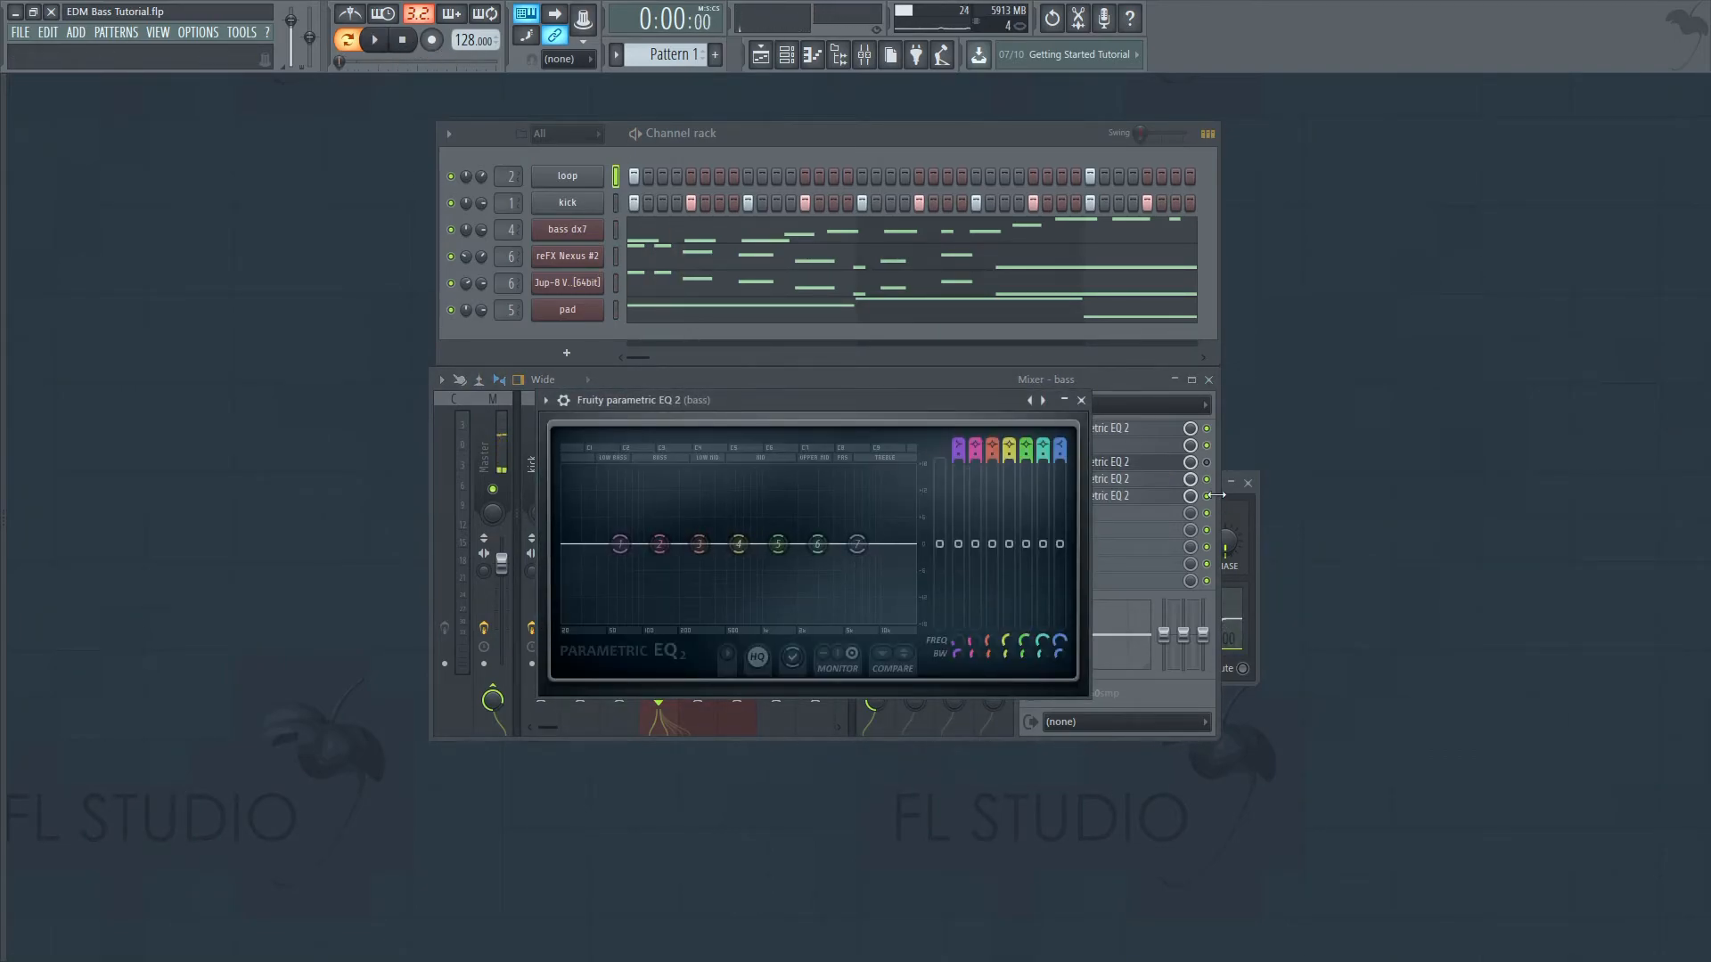
{"action": "left_click", "coordinate": [1104, 382]}
{"action": "left_click", "coordinate": [529, 438]}
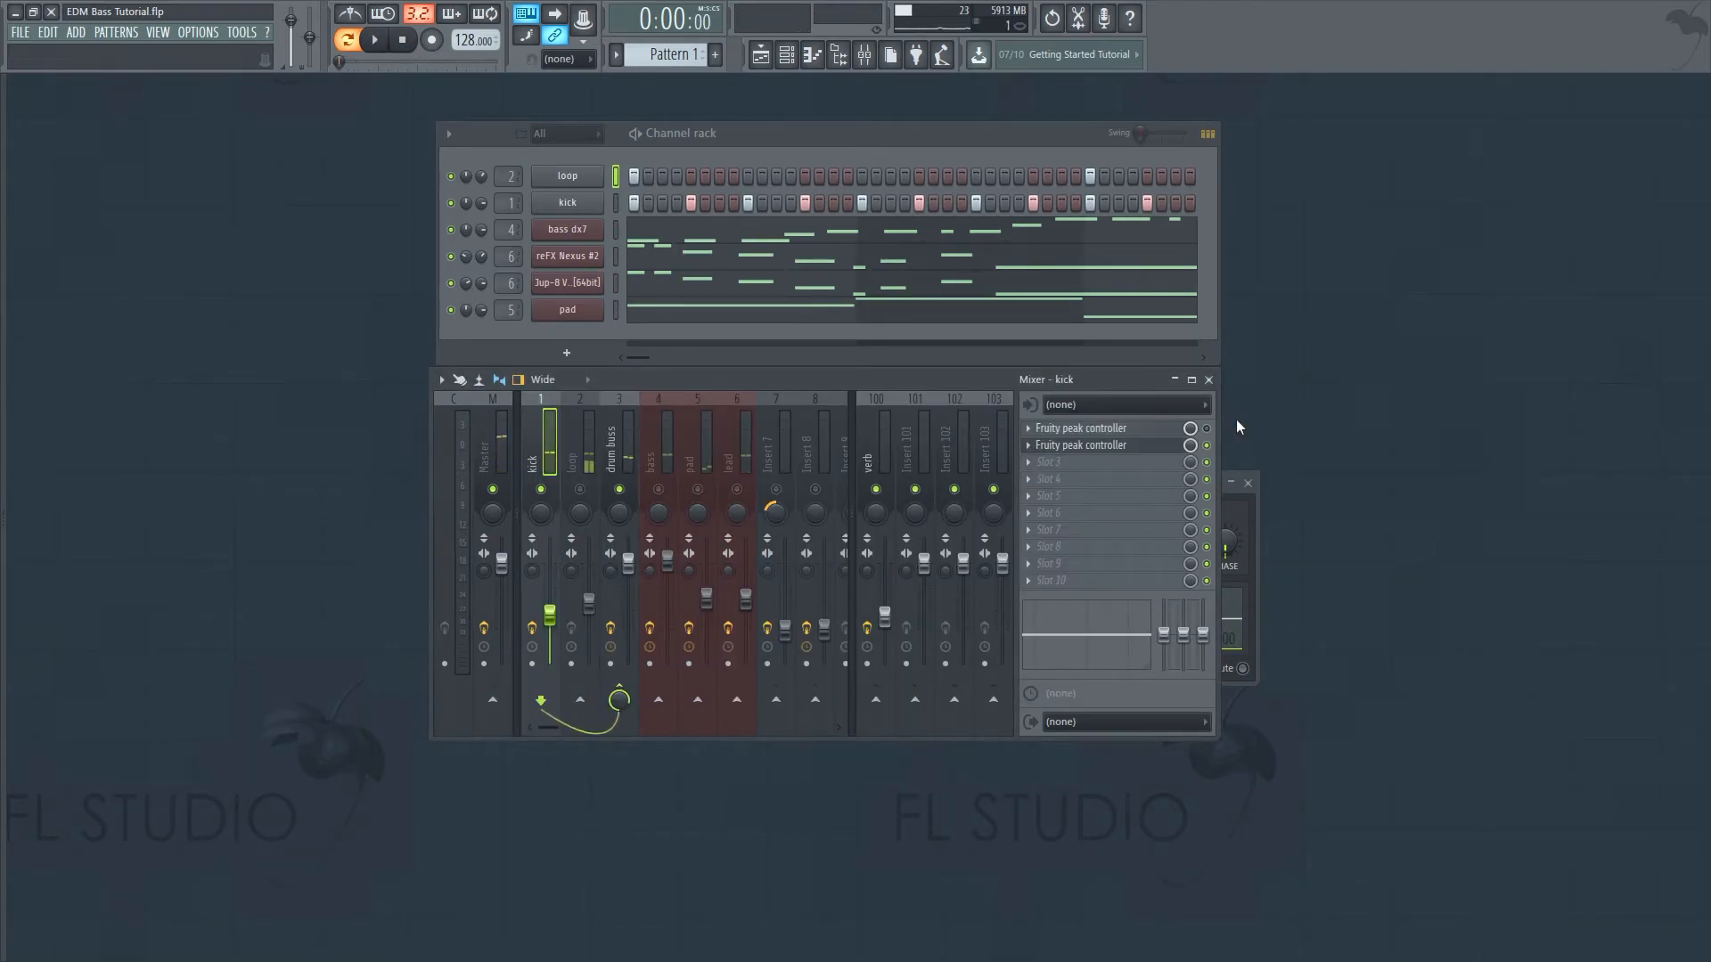
{"action": "left_click", "coordinate": [662, 434]}
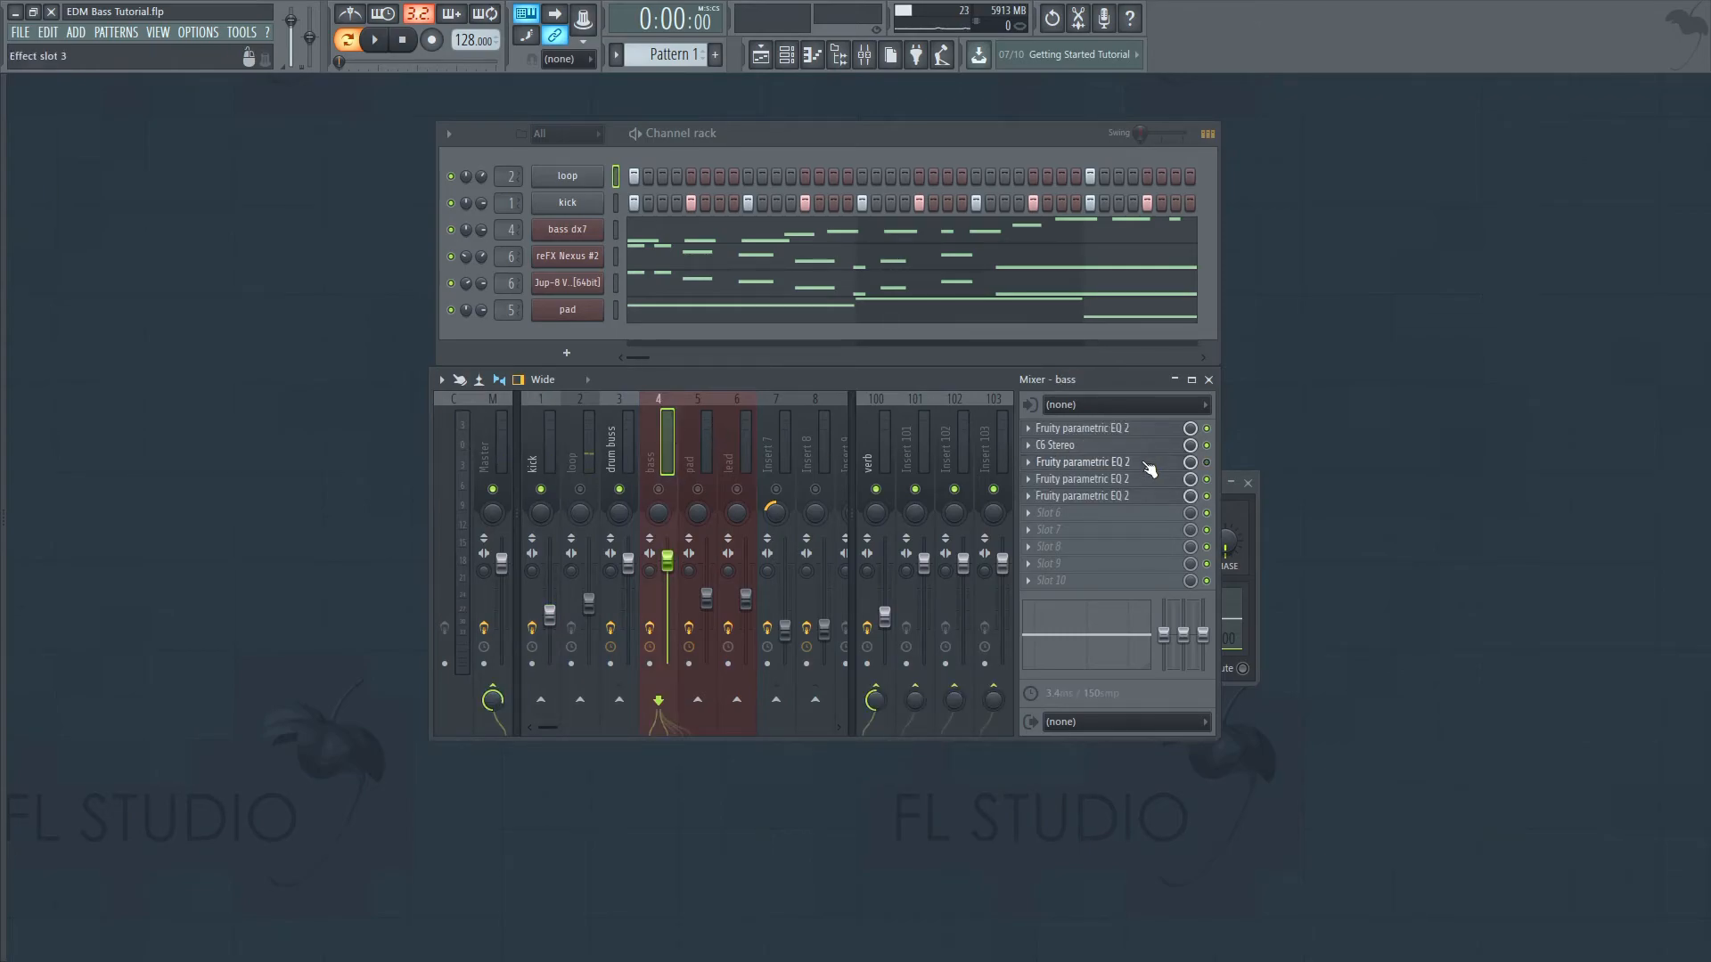
{"action": "left_click", "coordinate": [1137, 464]}
{"action": "left_click", "coordinate": [380, 40]}
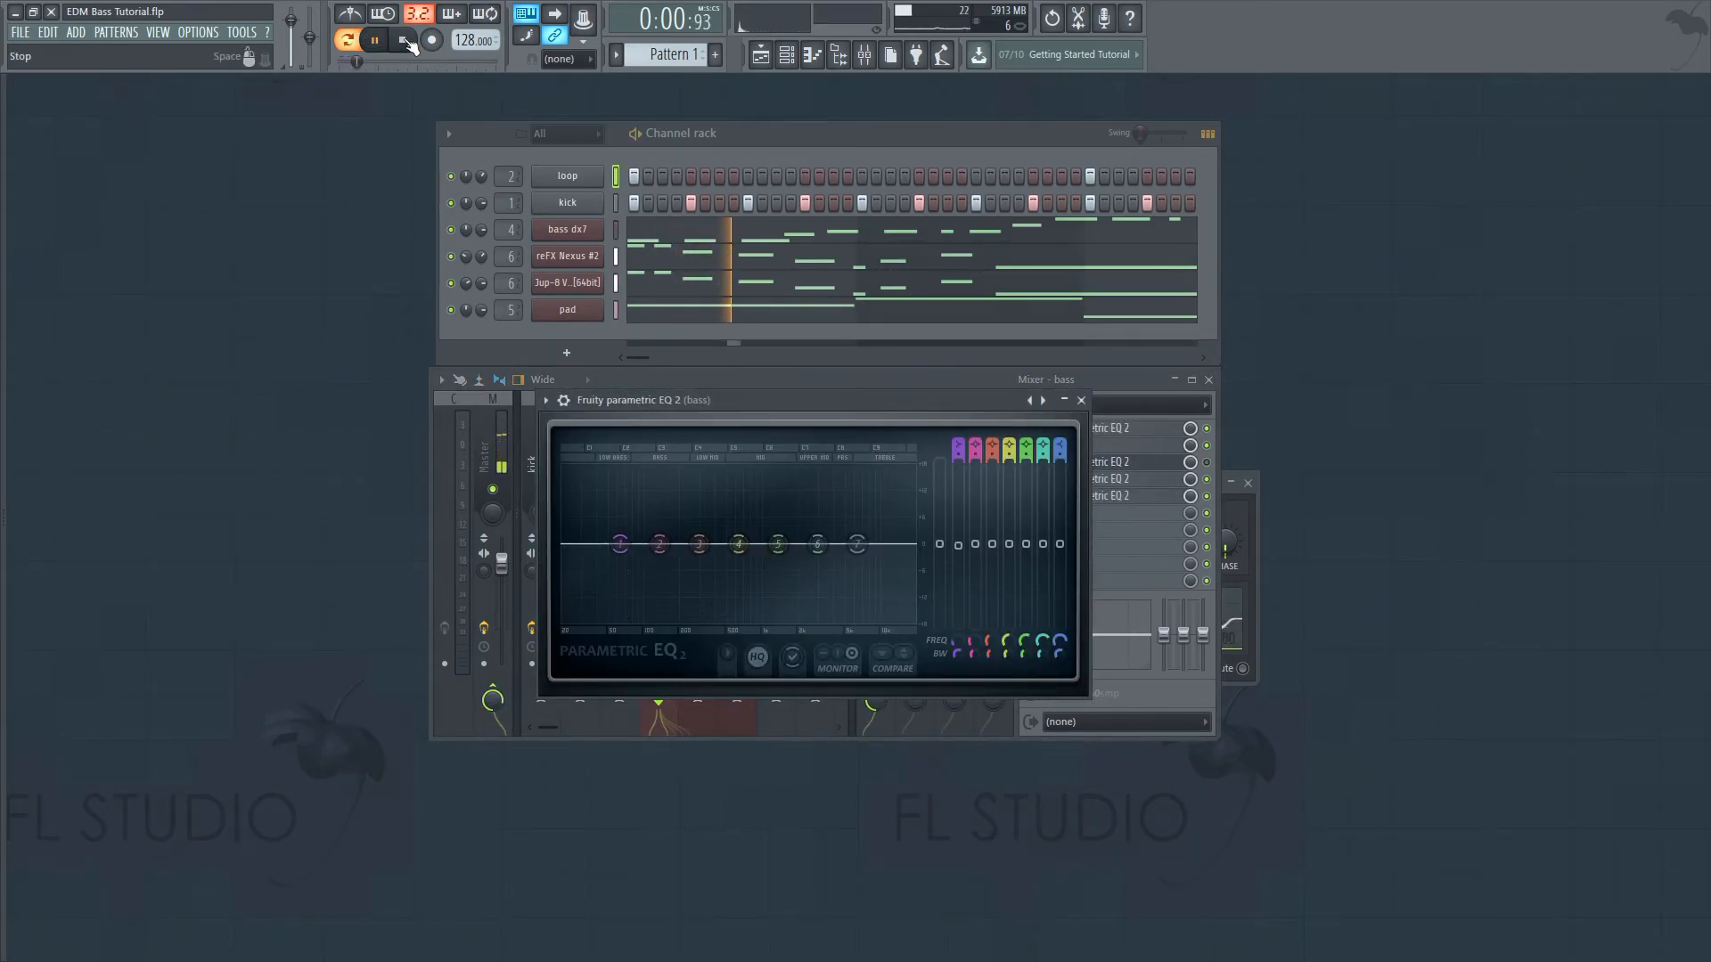
{"action": "left_click", "coordinate": [406, 41]}
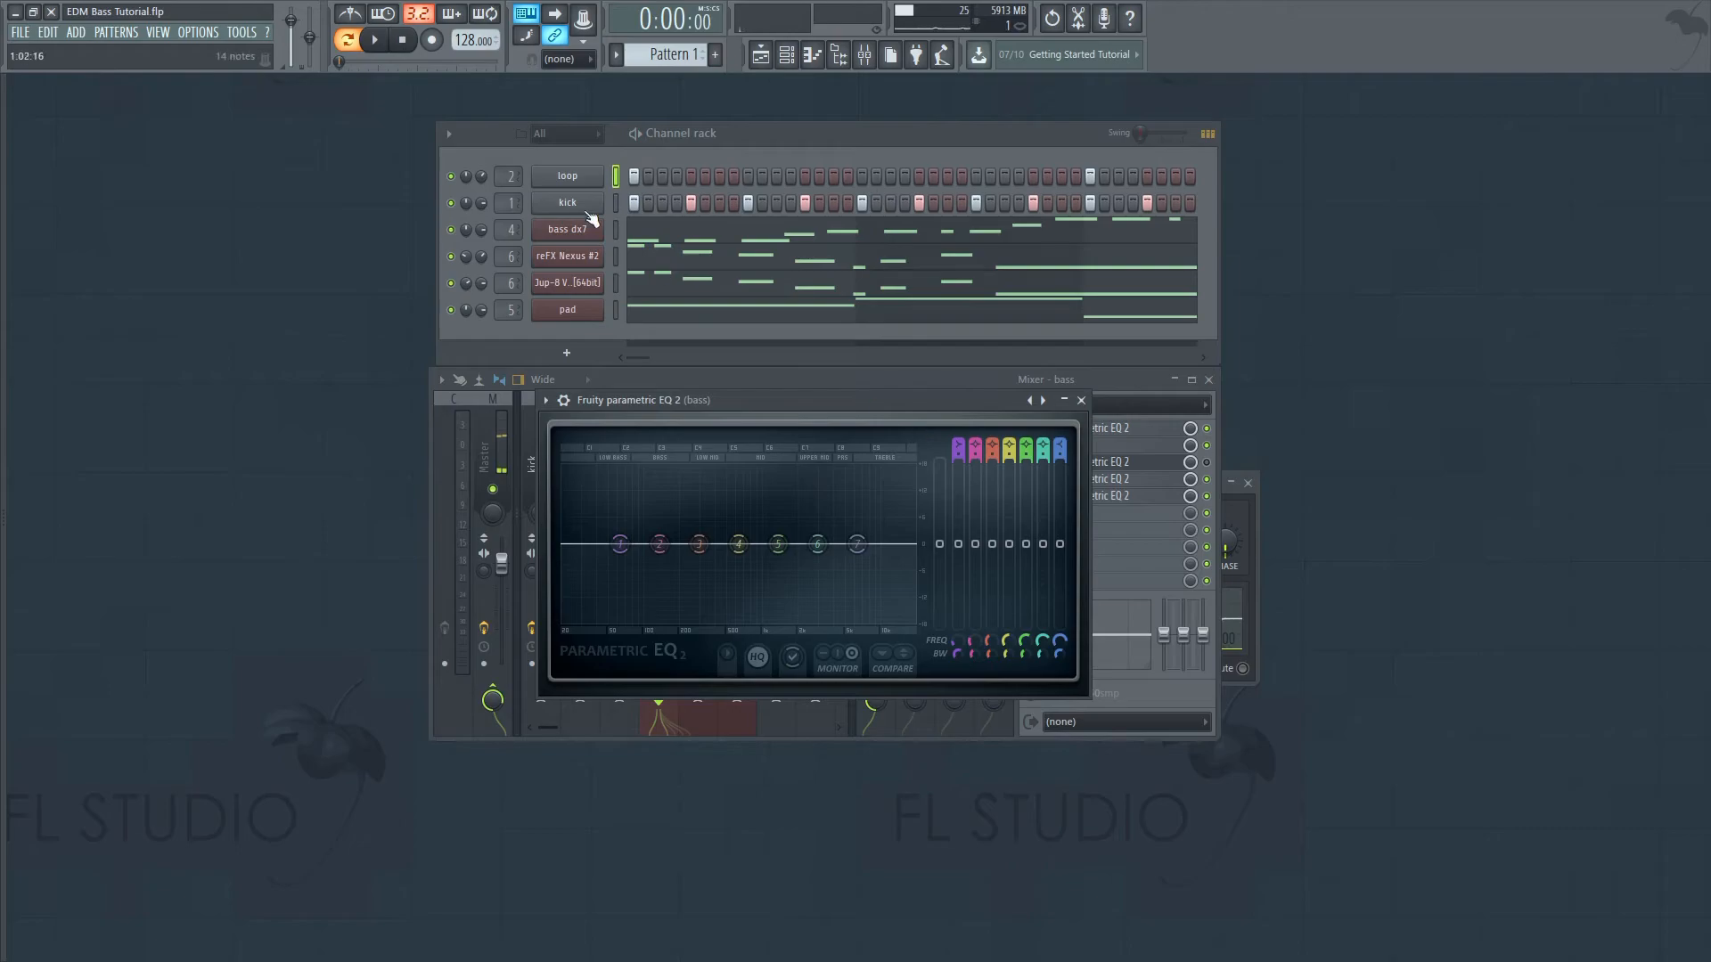
{"action": "left_click", "coordinate": [1081, 400]}
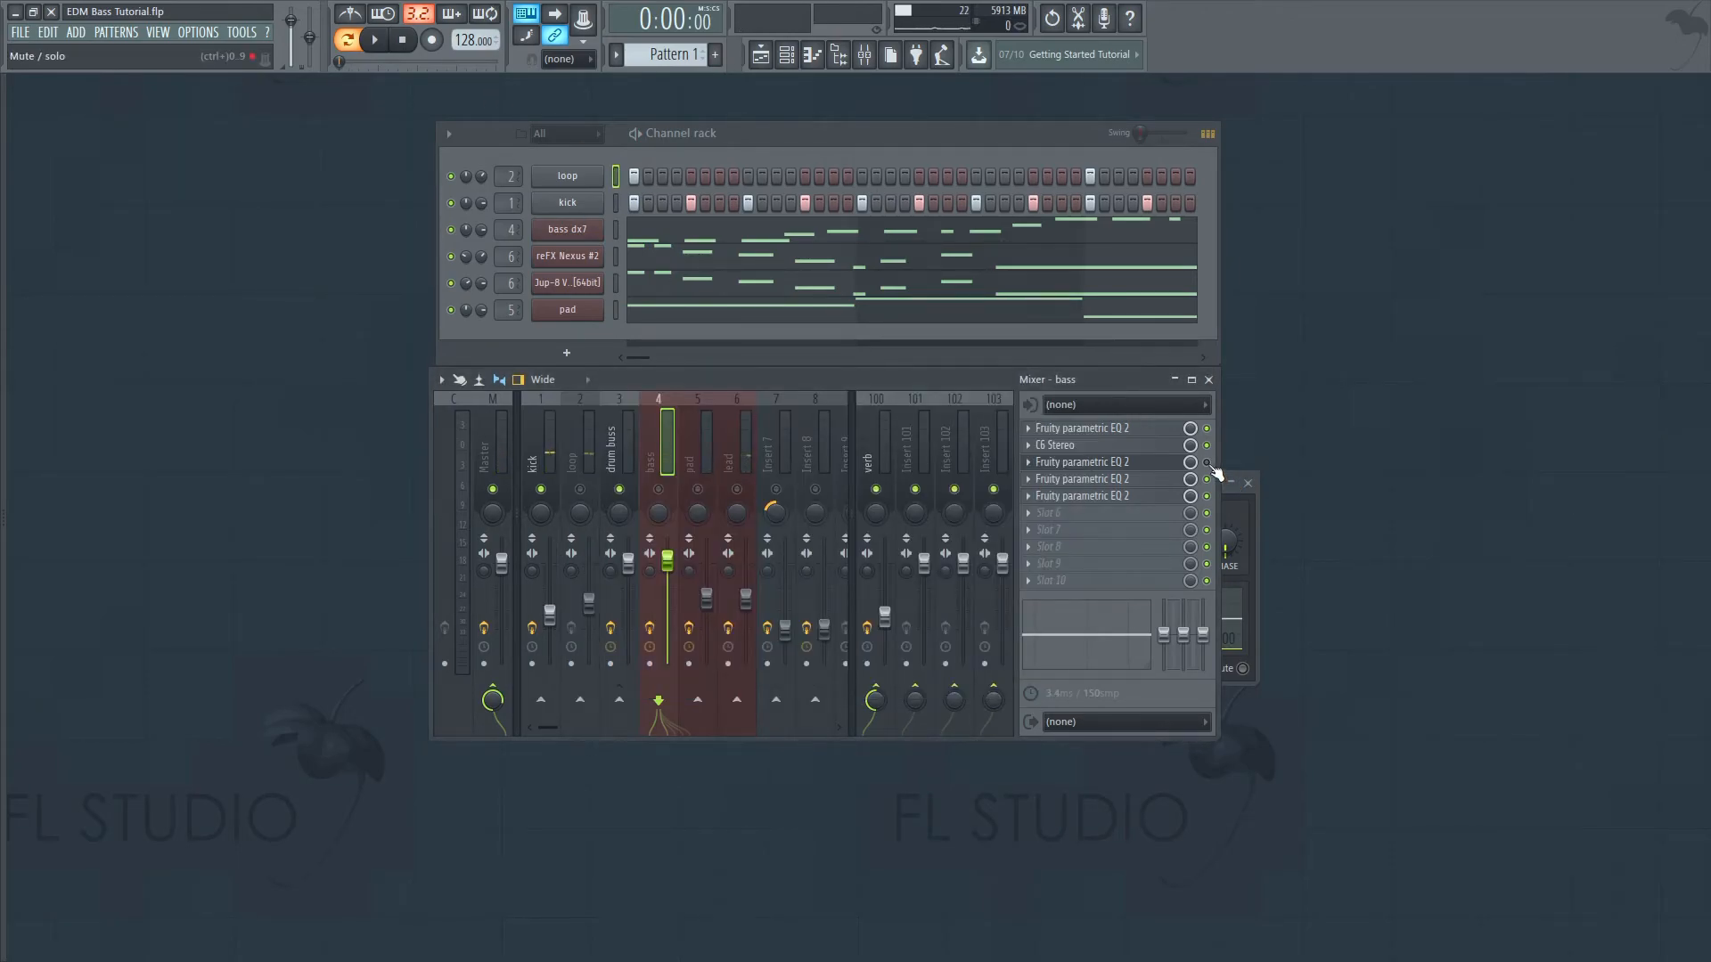
- Review the new bass EQ and the kick's peak controllers, leaving the slot 1 controller open
{"action": "left_click", "coordinate": [1091, 463]}
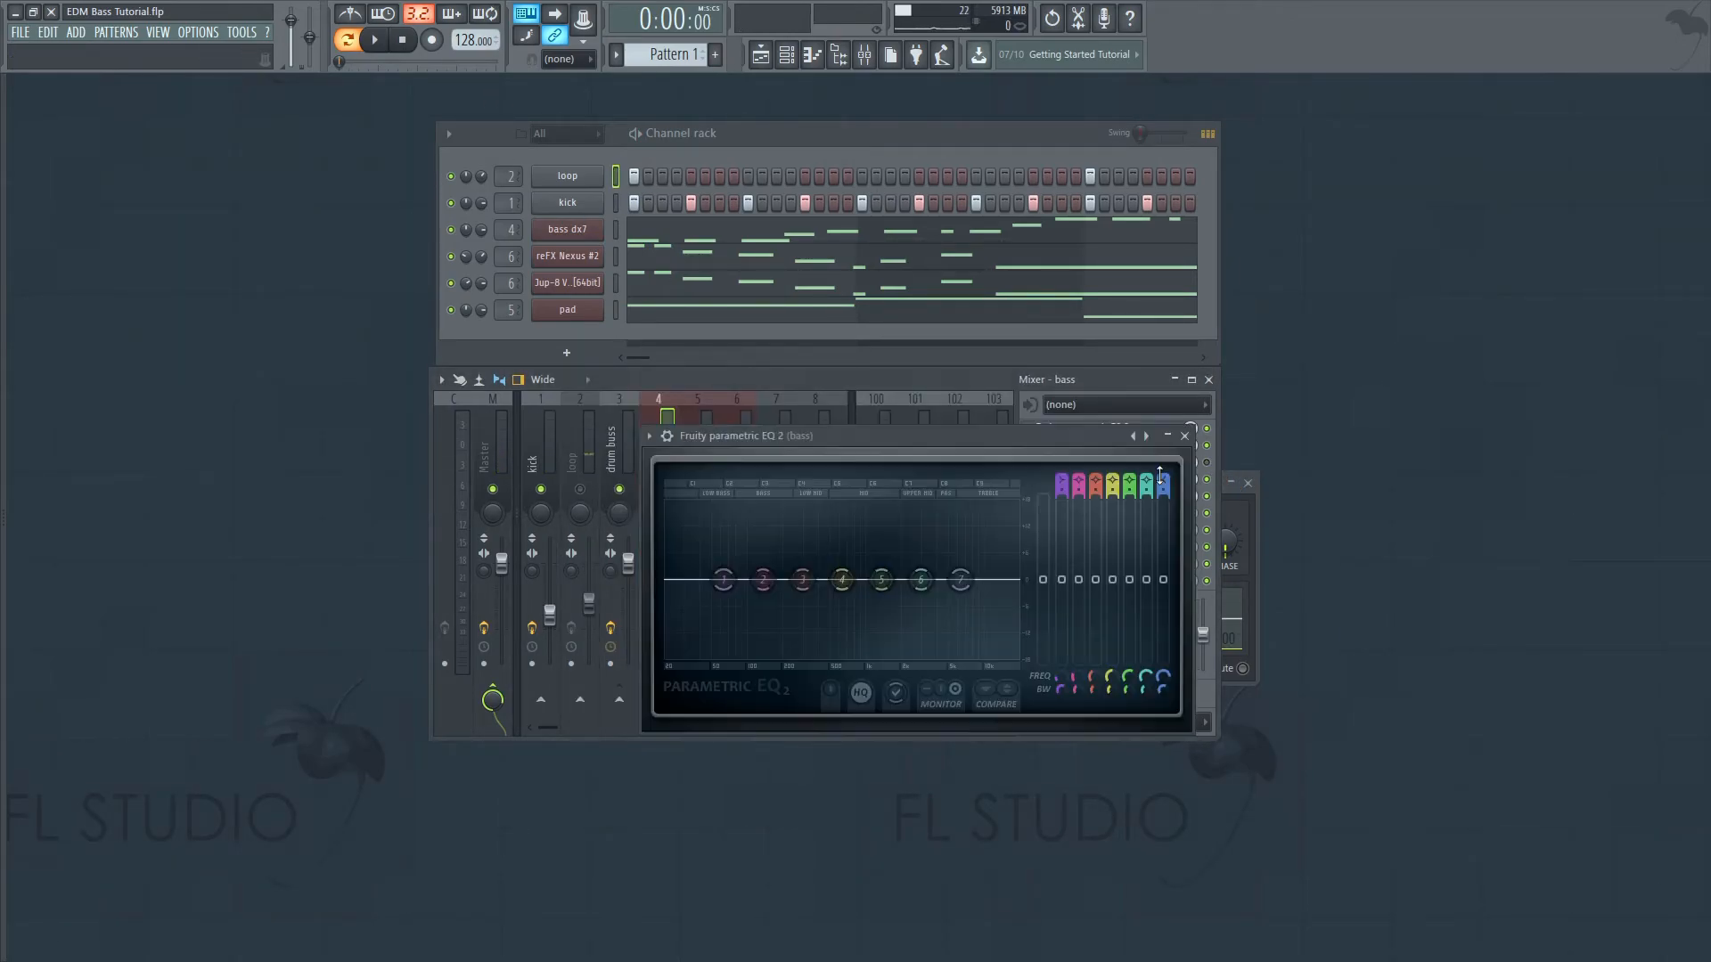
{"action": "left_click", "coordinate": [541, 438]}
{"action": "left_click", "coordinate": [1144, 446]}
{"action": "left_click", "coordinate": [1146, 446]}
{"action": "left_click", "coordinate": [1207, 429]}
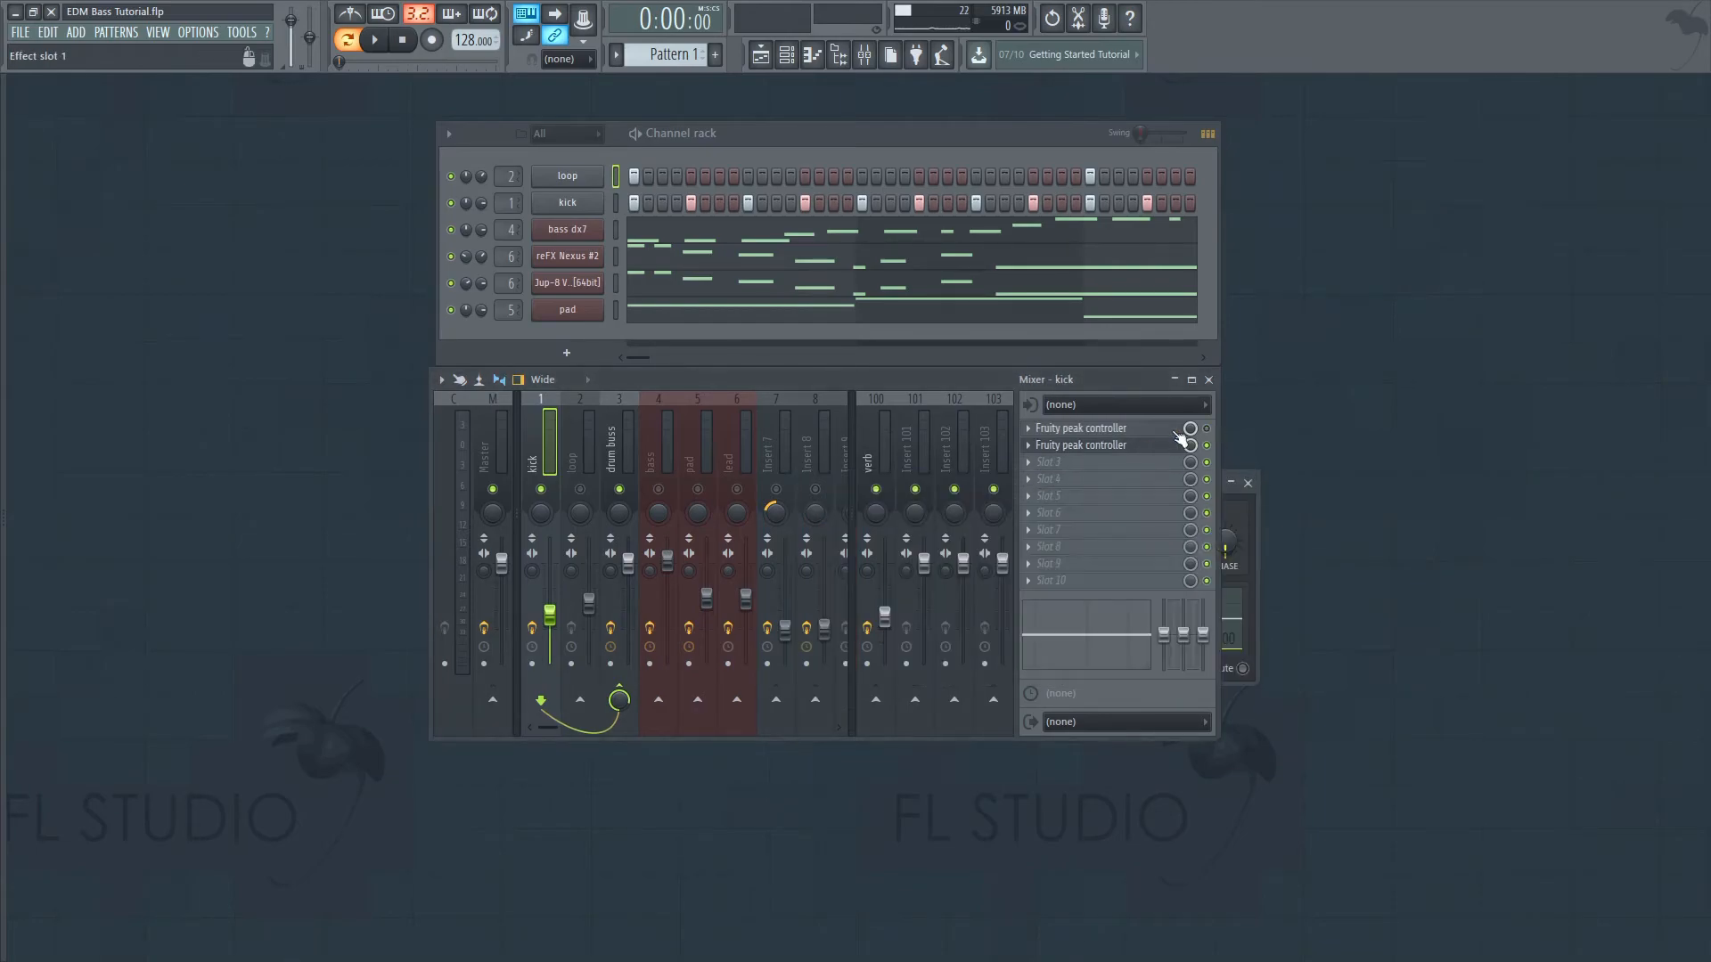
{"action": "left_click", "coordinate": [1148, 430]}
{"action": "left_click_drag", "start_coordinate": [198, 257], "coordinate": [413, 368]}
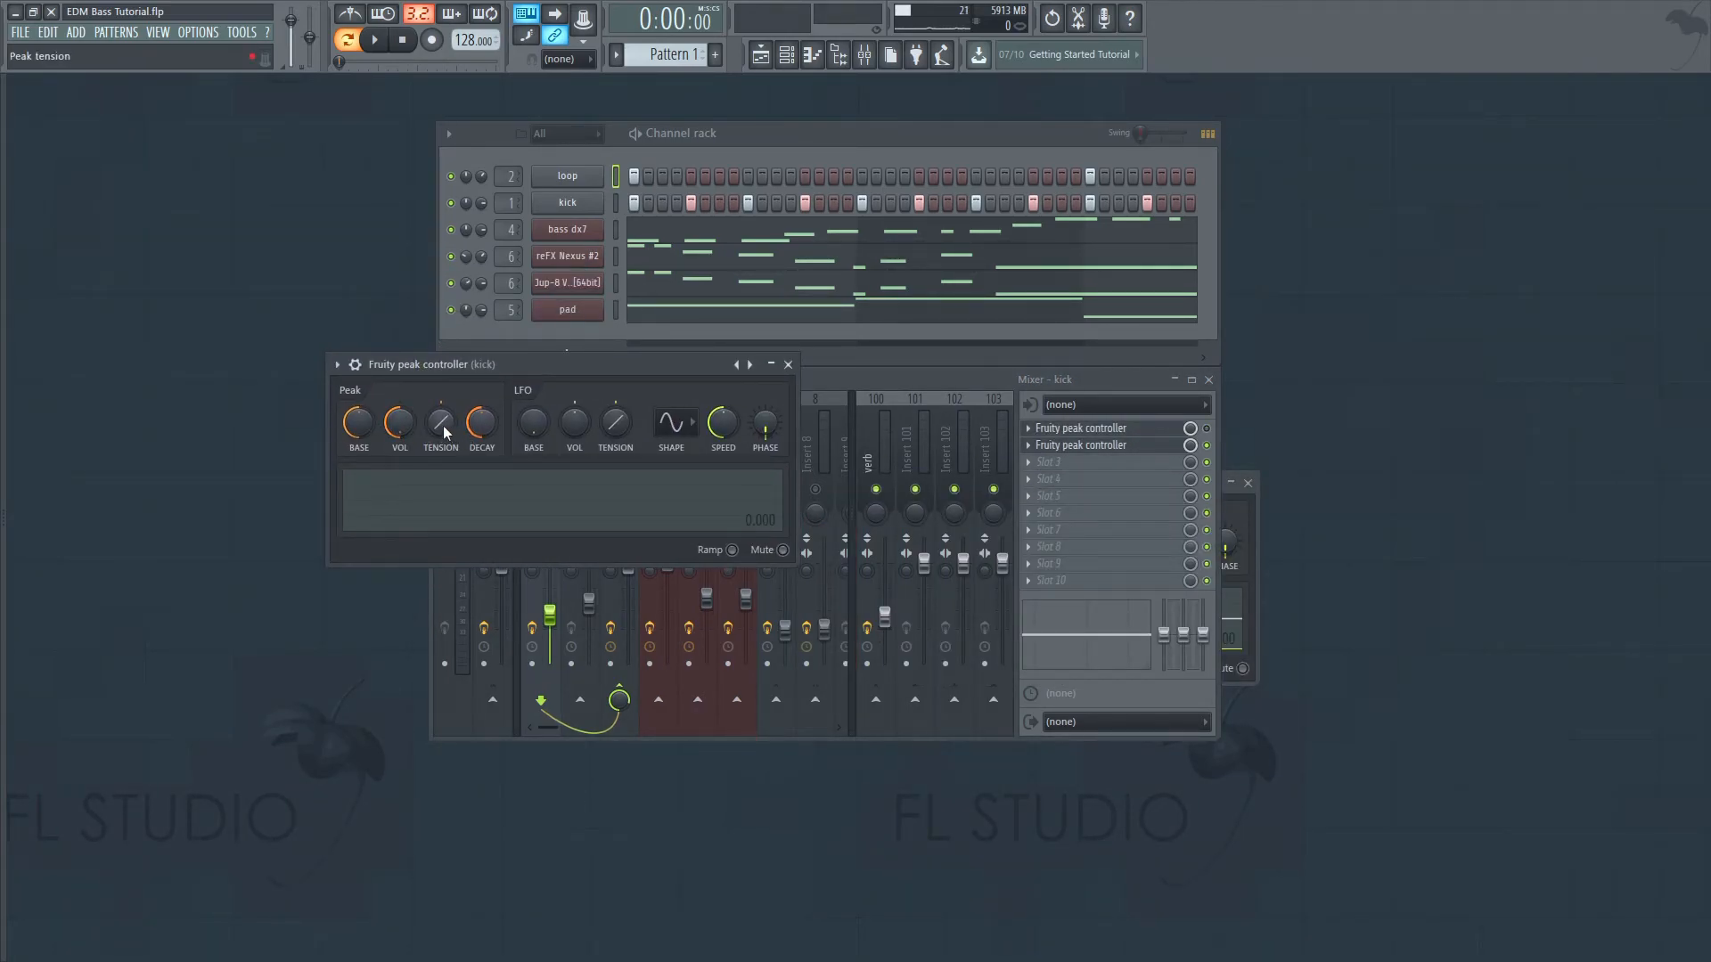
- Adjust Peak Vol on the kick's slot 2 peak controller and play the pattern to check the bass's slot 4 EQ
{"action": "left_click", "coordinate": [1092, 446]}
{"action": "left_click_drag", "start_coordinate": [859, 539], "coordinate": [863, 541]}
{"action": "left_click", "coordinate": [655, 437]}
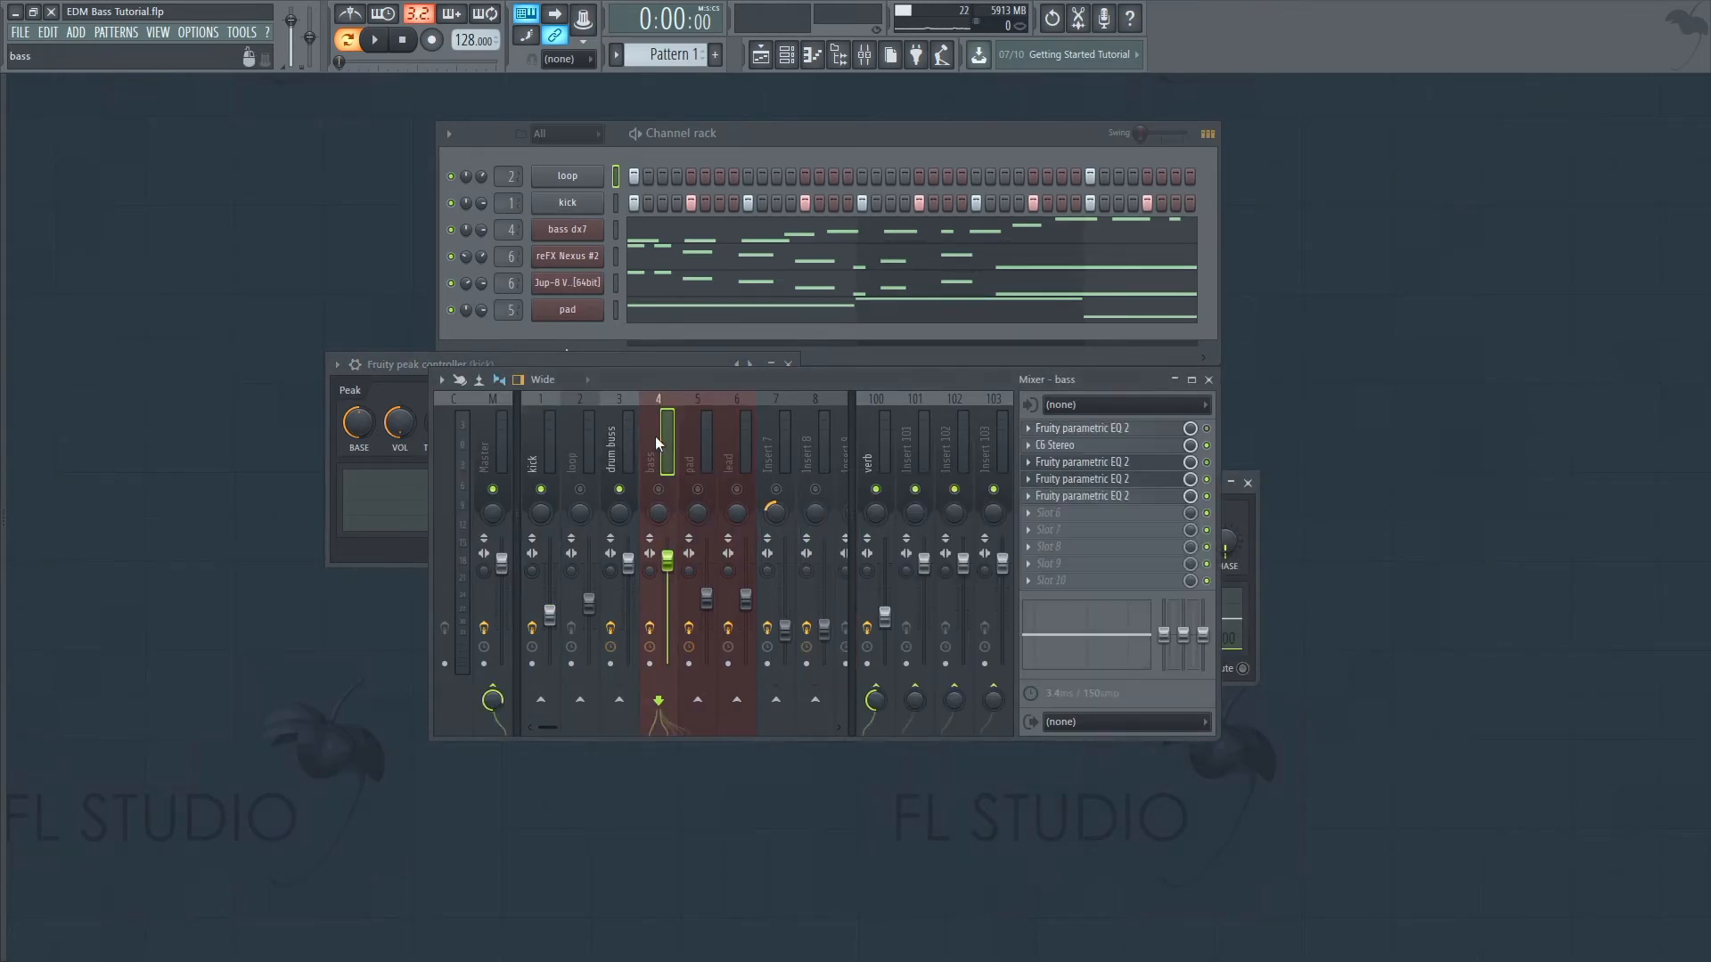
{"action": "left_click", "coordinate": [372, 52]}
{"action": "left_click", "coordinate": [1083, 478]}
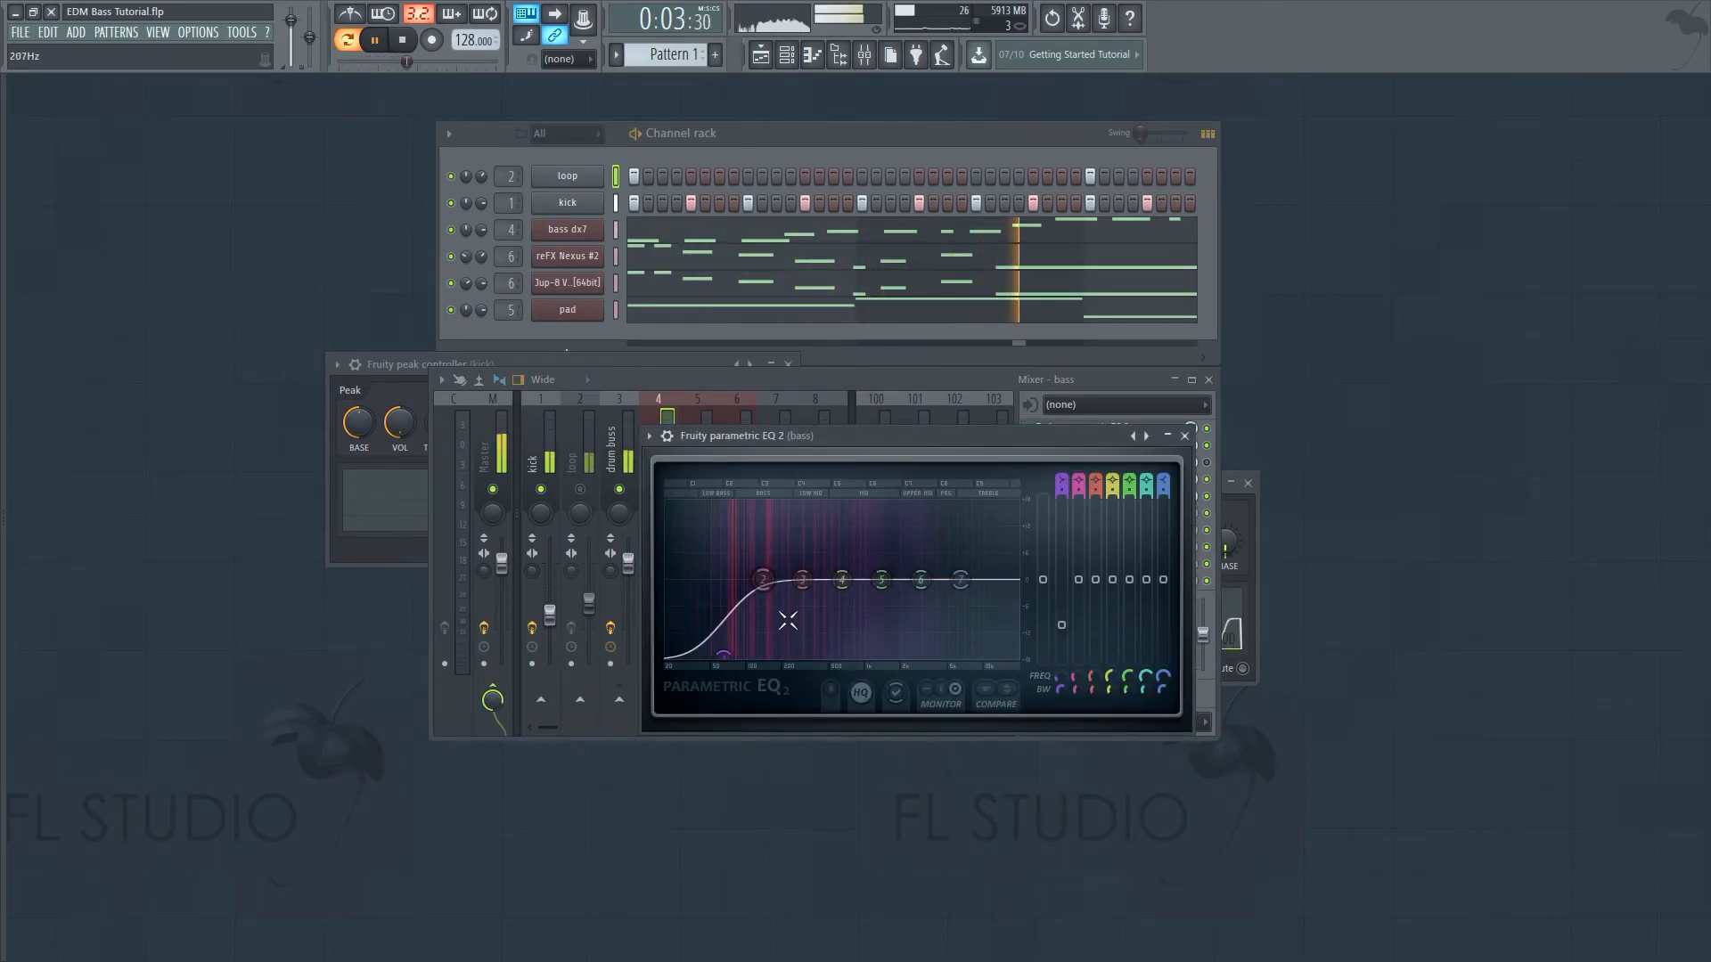
{"action": "left_click", "coordinate": [402, 39]}
- Try out positive Peak Vol amounts such as 90% and 41% on the kick's slot 2 peak controller
{"action": "left_click", "coordinate": [542, 446]}
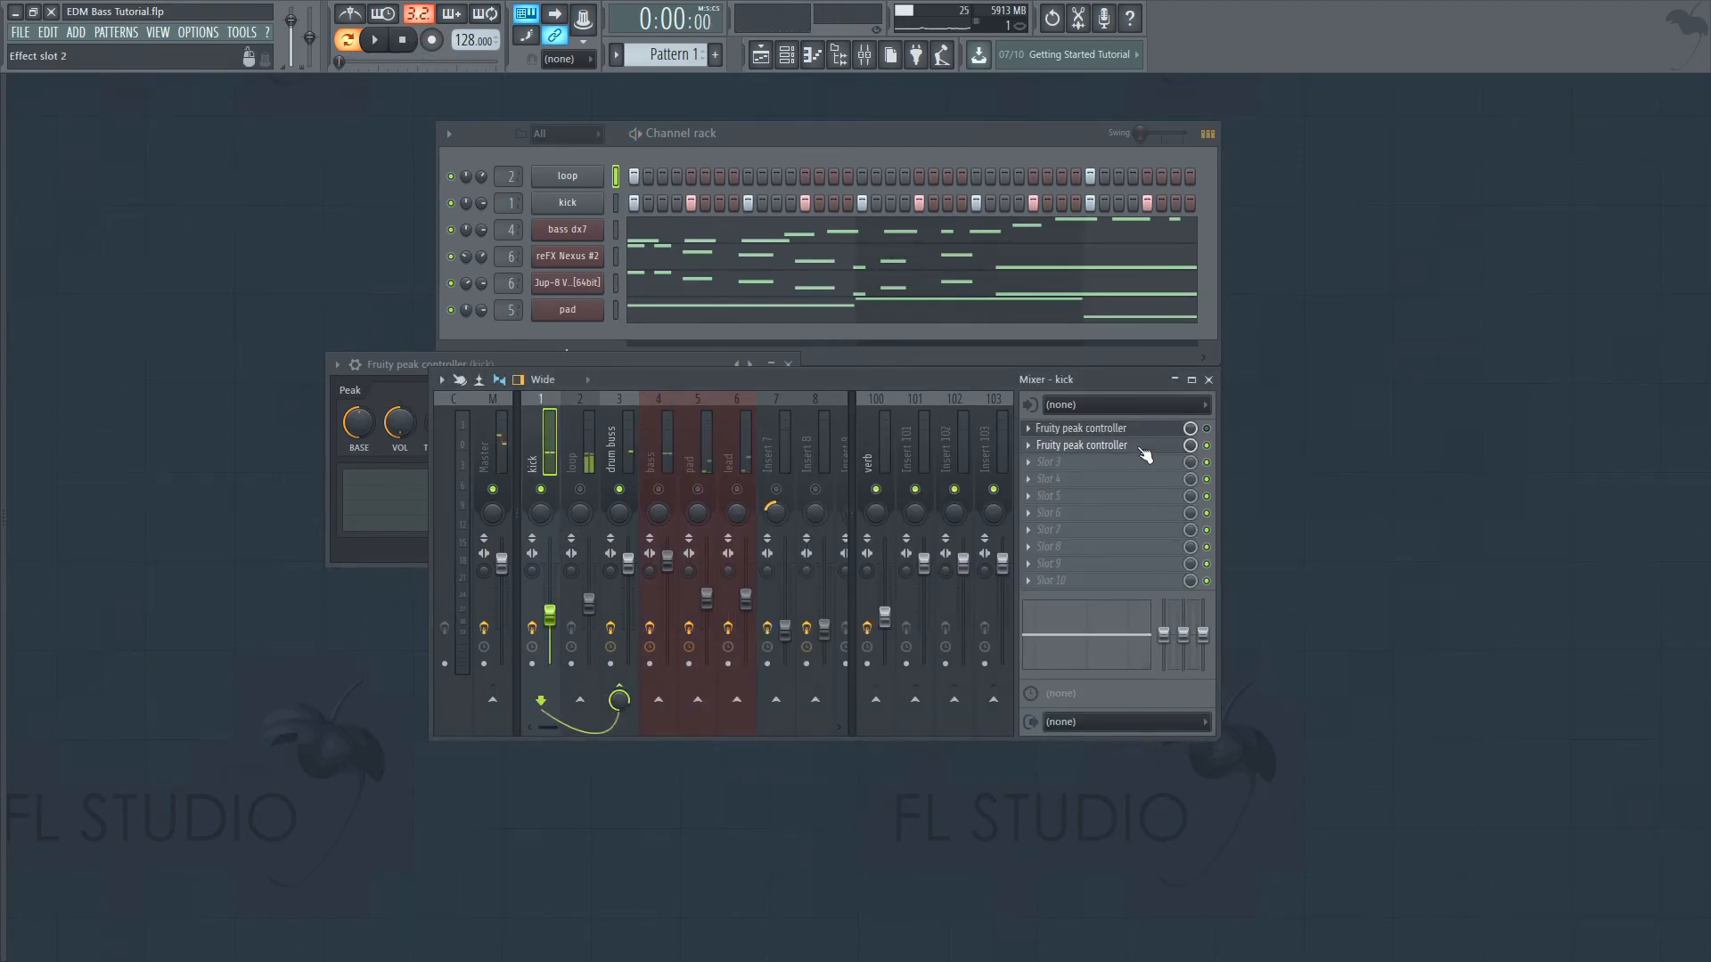
{"action": "left_click", "coordinate": [1081, 444]}
{"action": "left_click_drag", "start_coordinate": [861, 548], "coordinate": [861, 441]}
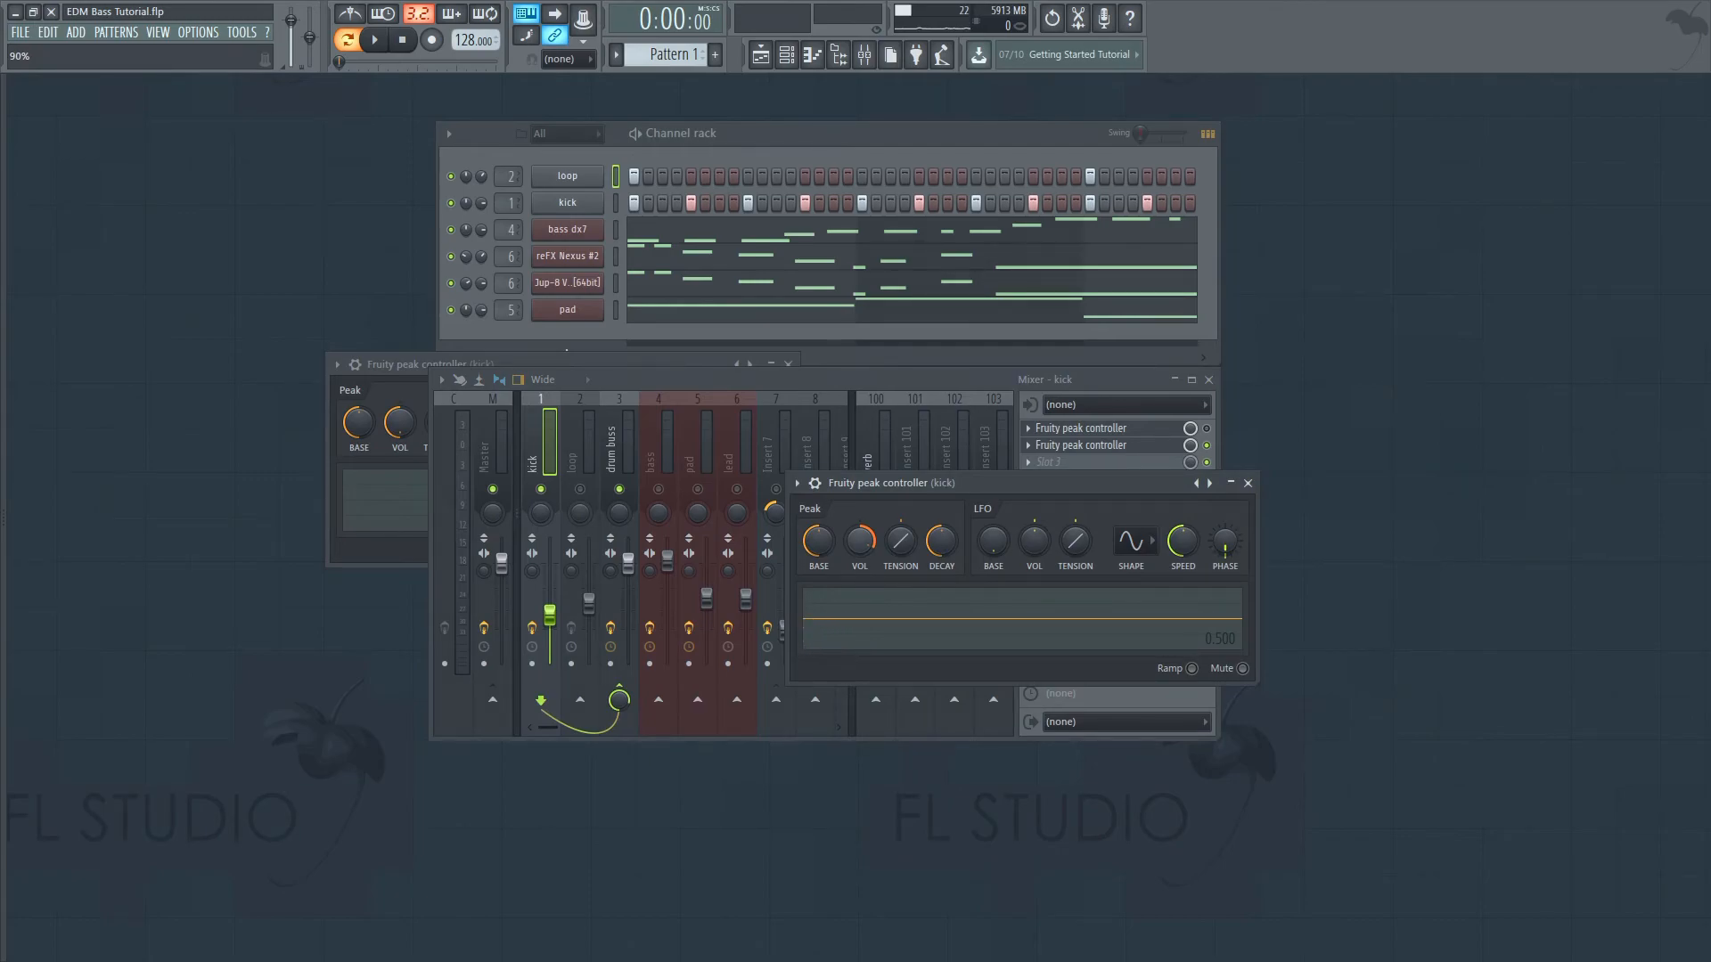
{"action": "left_click_drag", "start_coordinate": [862, 441], "coordinate": [862, 441]}
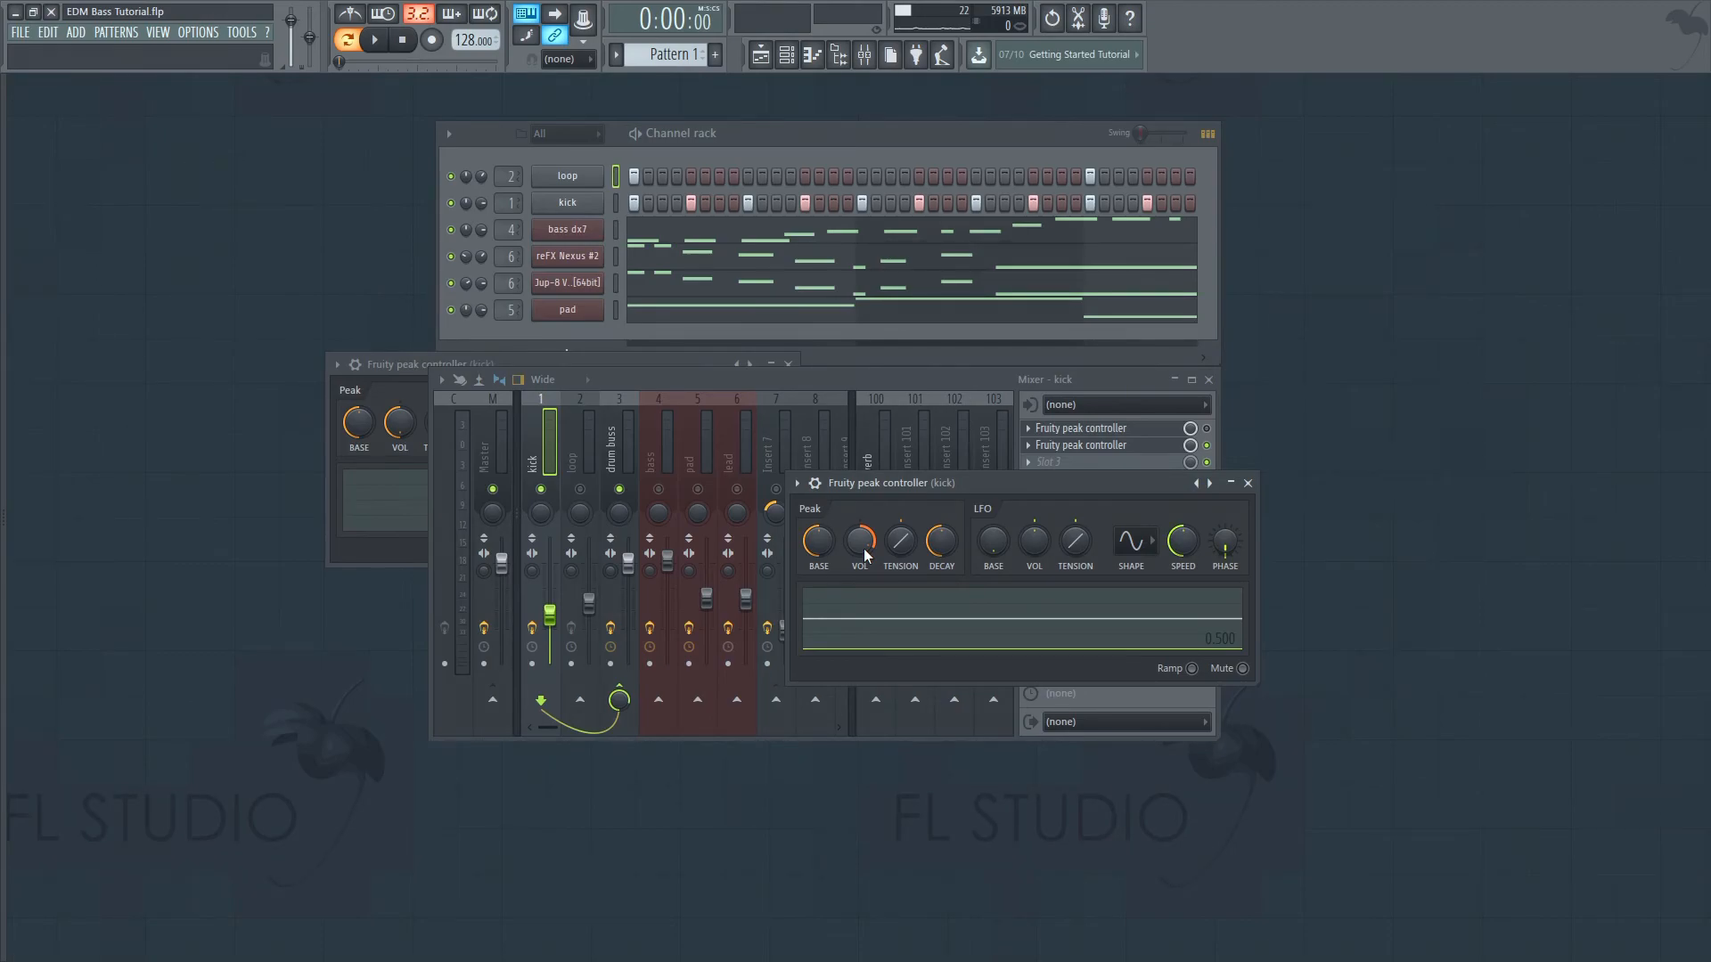
{"action": "left_click_drag", "start_coordinate": [864, 548], "coordinate": [863, 548]}
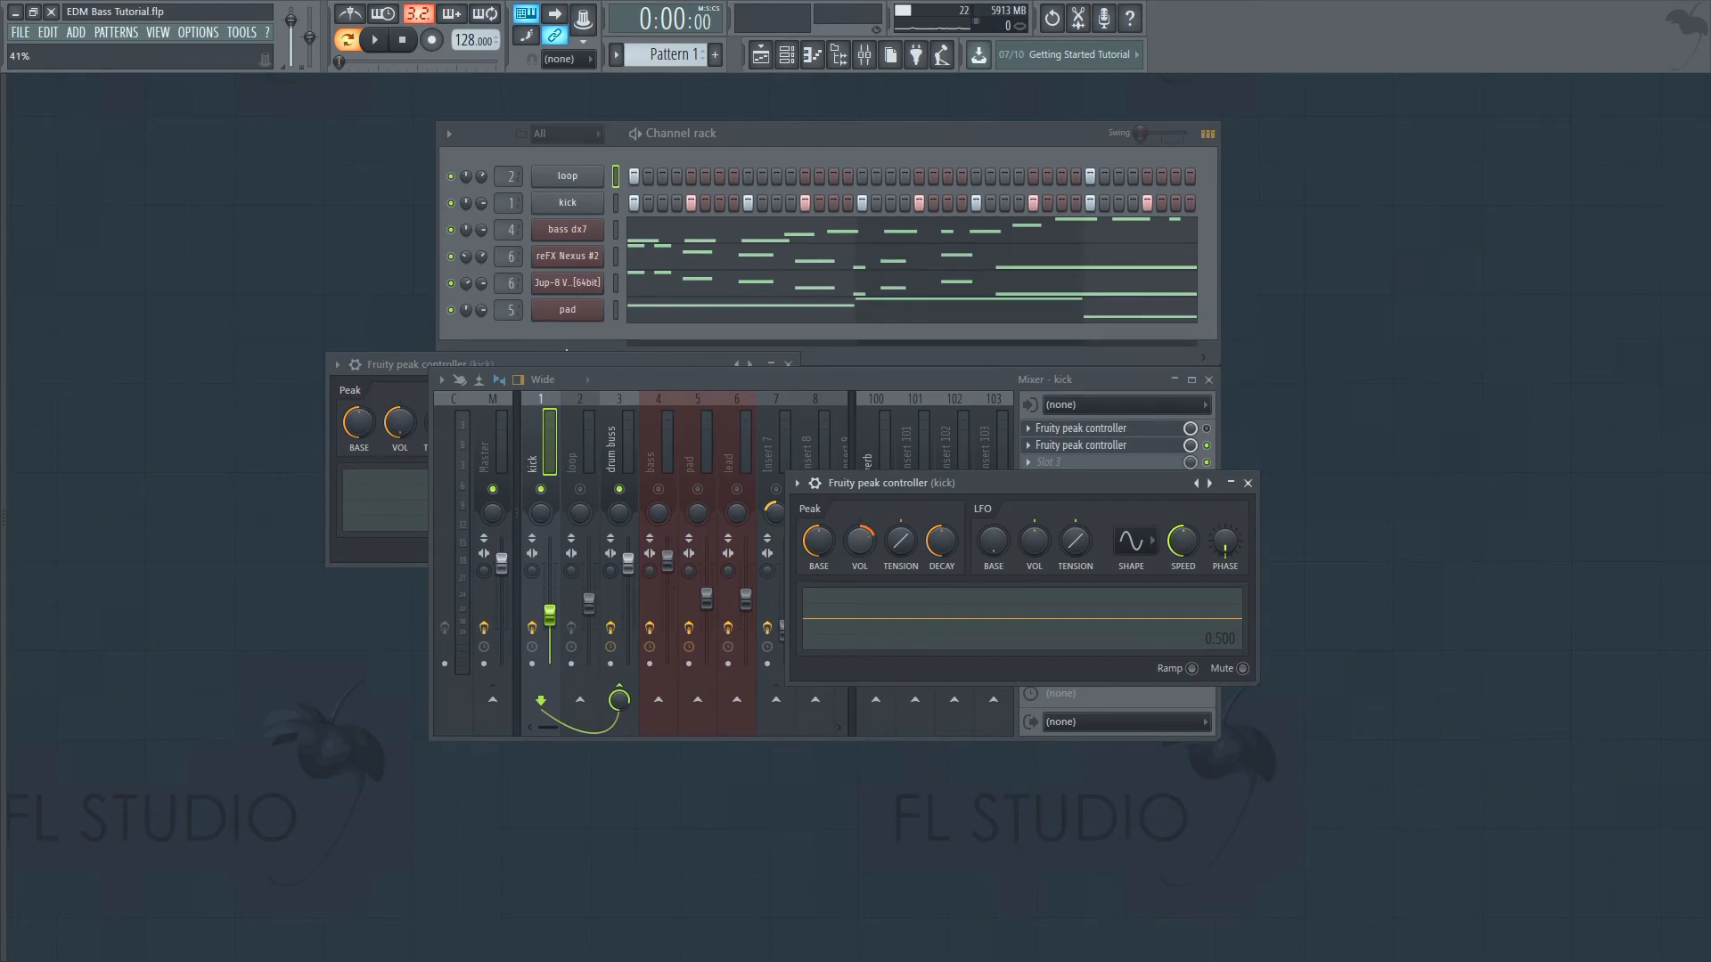
- Reset the slot 2 peak controller's Peak Vol and lower it to a negative amount
{"action": "right_click", "coordinate": [862, 543]}
{"action": "left_click", "coordinate": [865, 548]}
{"action": "left_click_drag", "start_coordinate": [848, 540], "coordinate": [848, 624]}
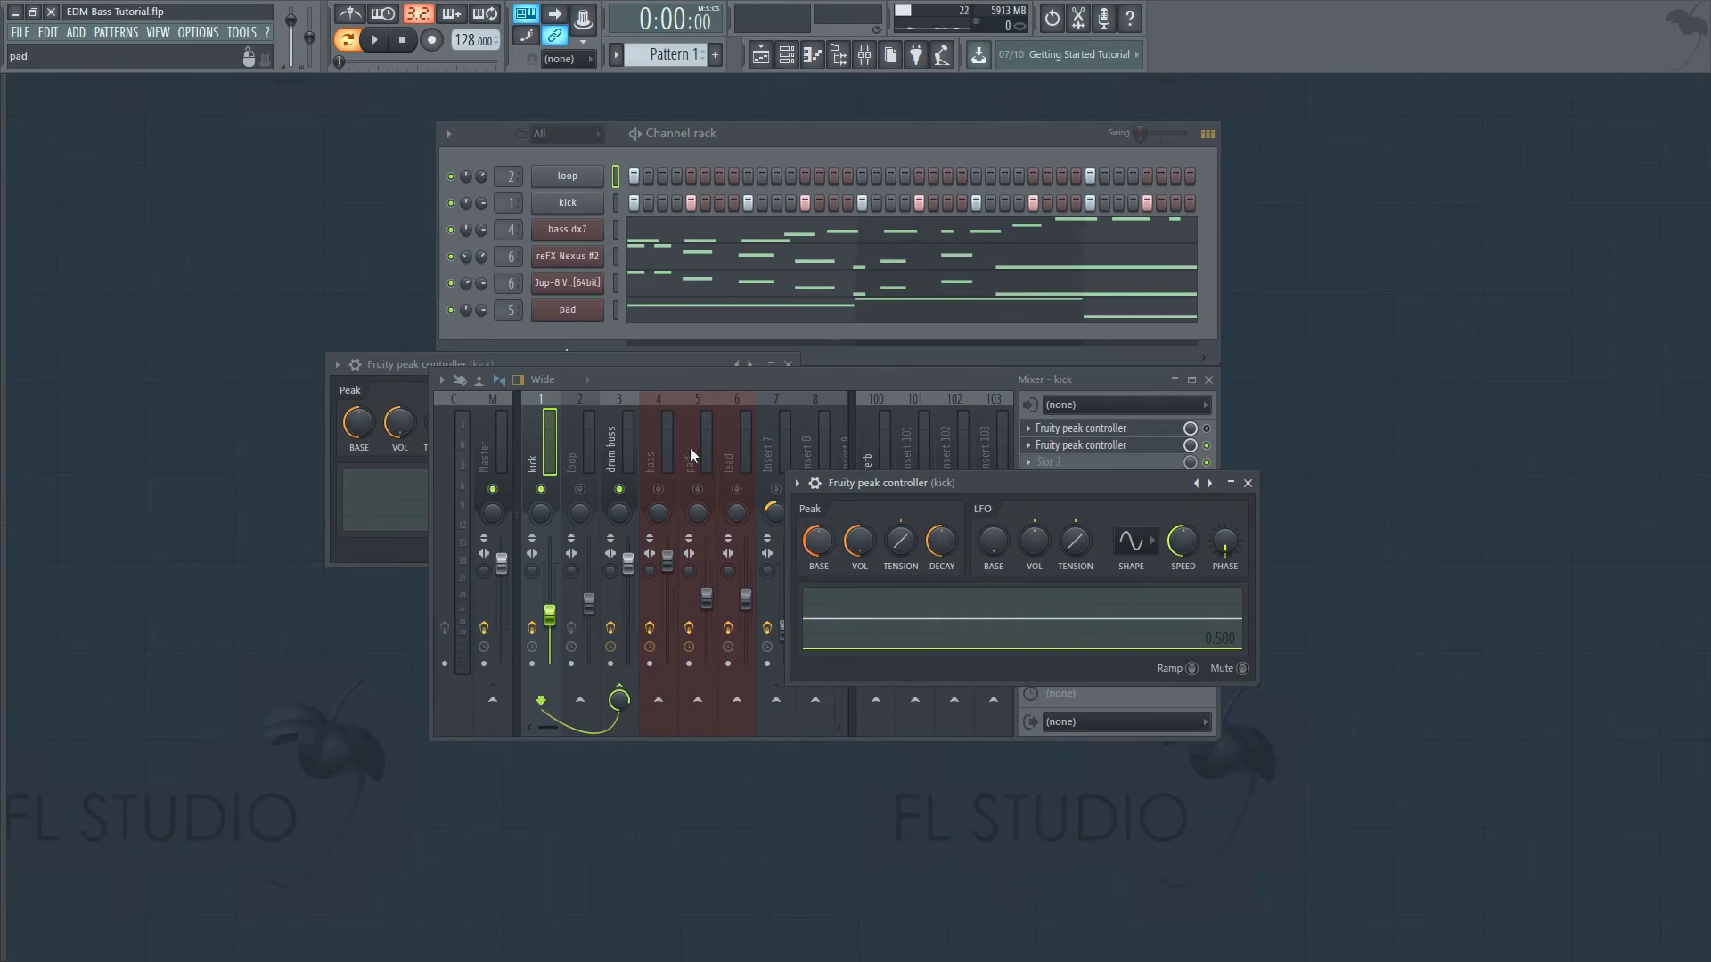
- Open the bass's slot 4 EQ and place the kick's slot 2 peak controller window beside it
{"action": "left_click", "coordinate": [649, 442]}
{"action": "left_click", "coordinate": [1108, 482]}
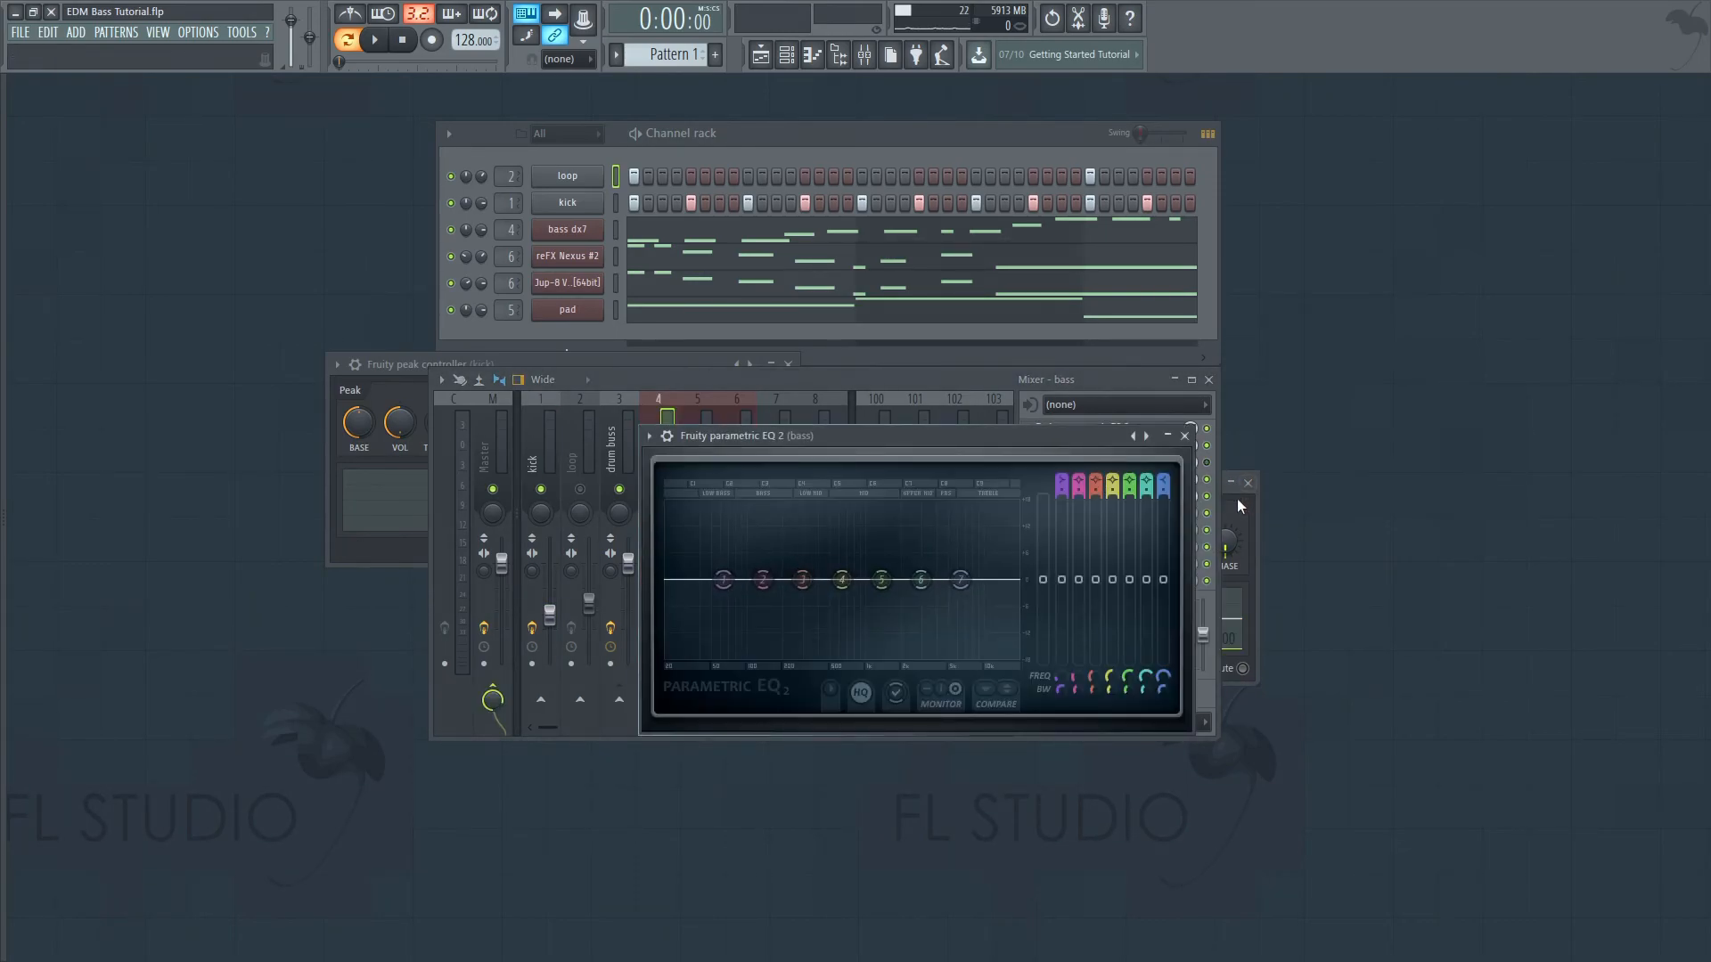
{"action": "left_click", "coordinate": [1237, 498]}
{"action": "left_click_drag", "start_coordinate": [1143, 487], "coordinate": [1554, 477]}
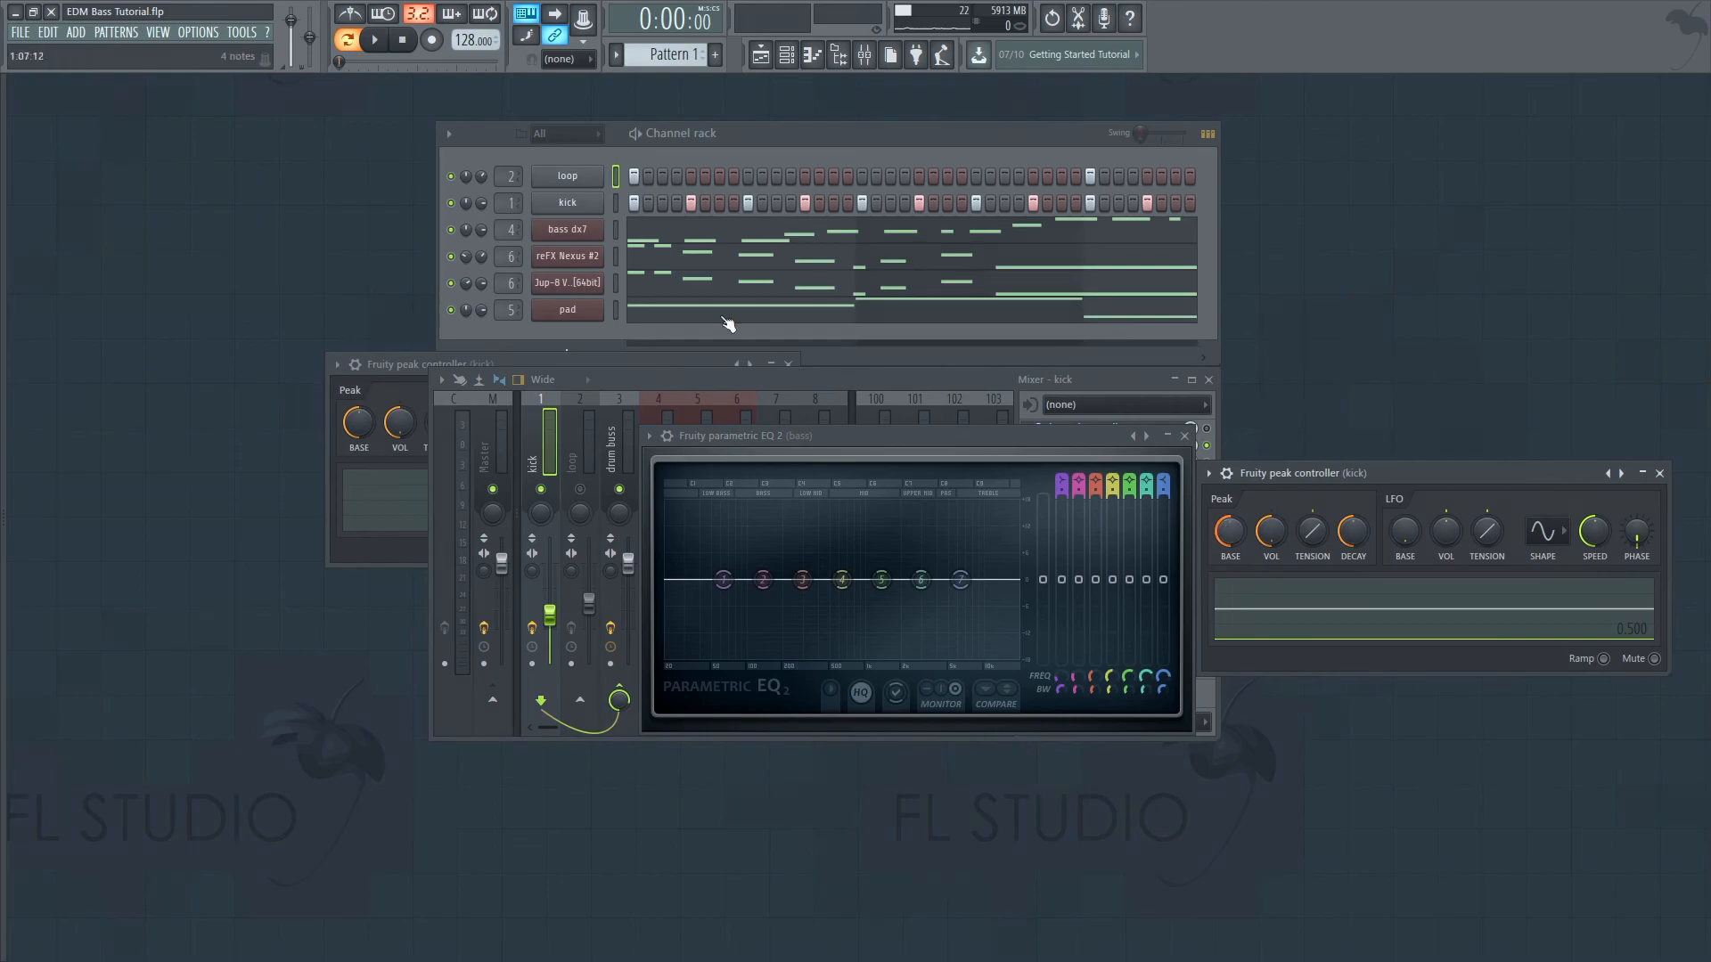
- Try different Peak Base levels on the slot 2 peak controller while playing the pattern, and reset Peak Base
{"action": "key", "text": "space"}
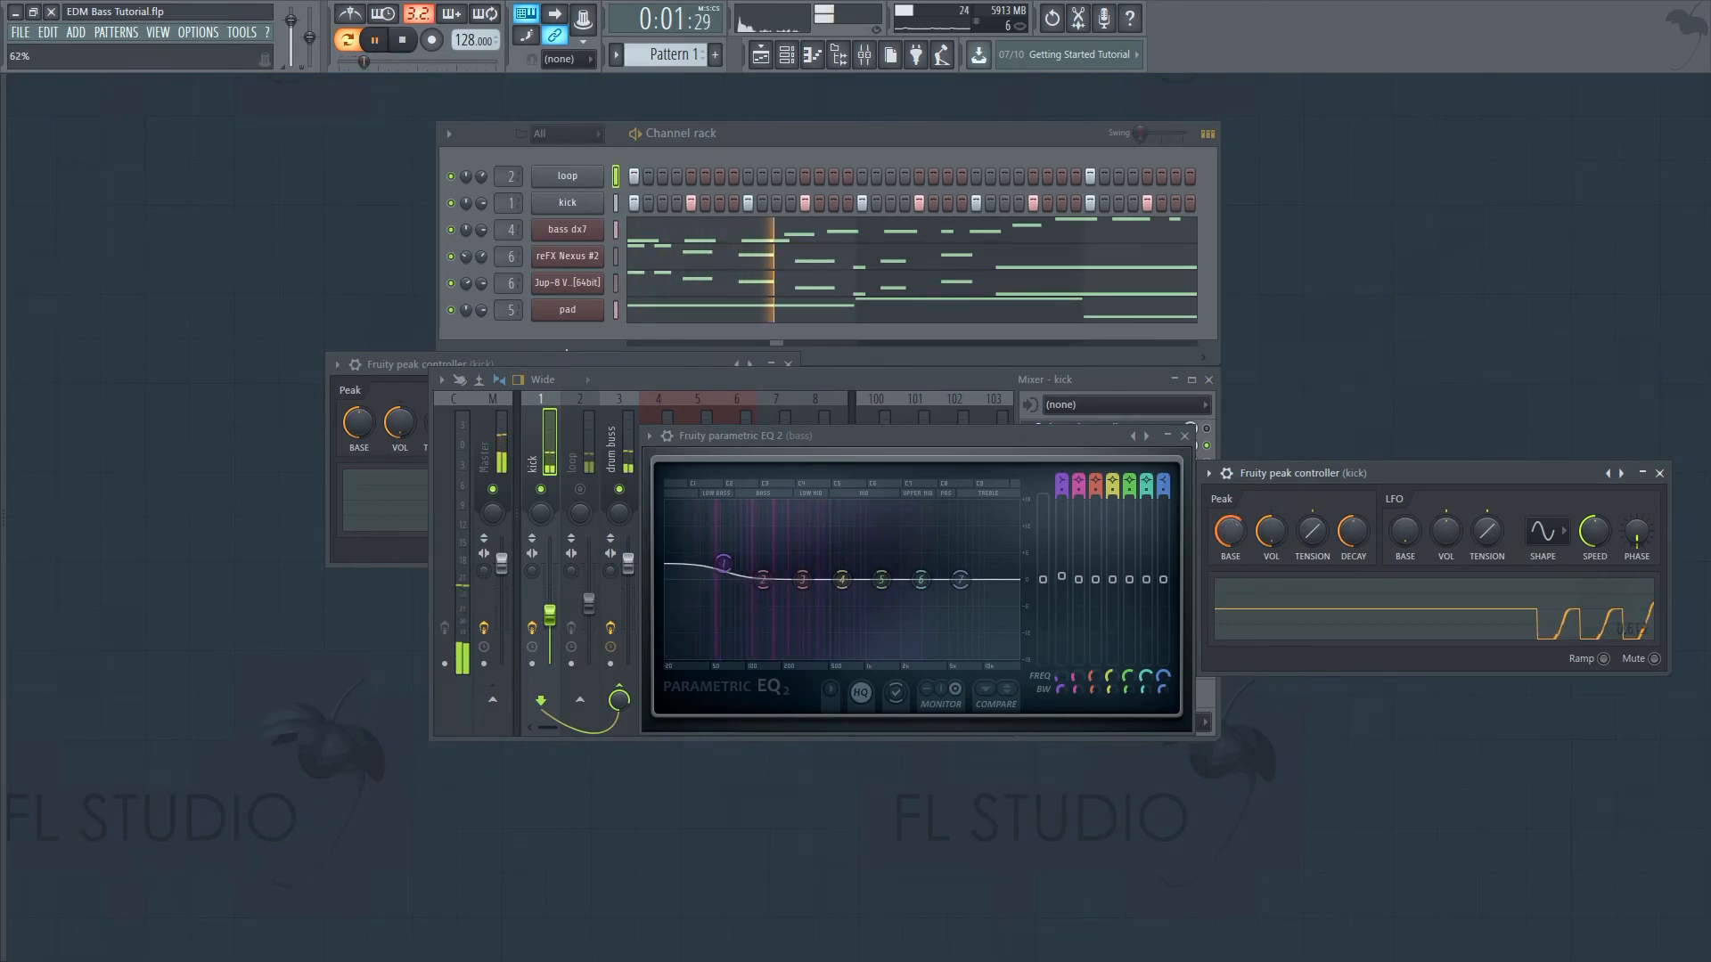
{"action": "key", "text": "space"}
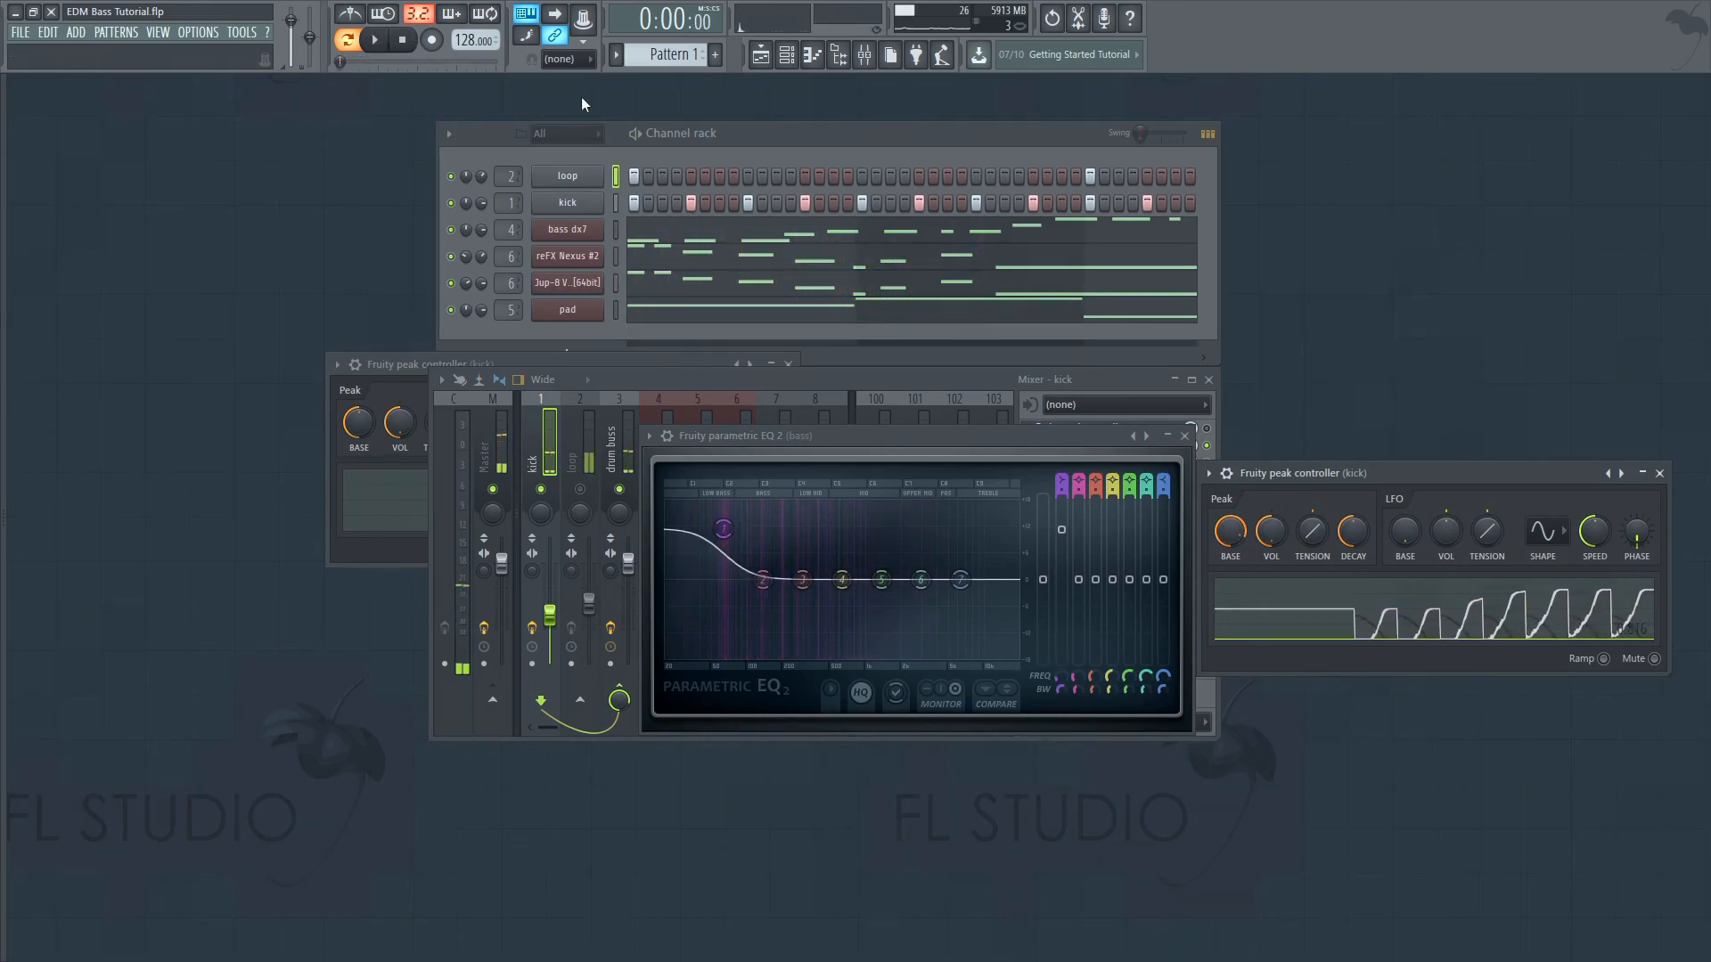
{"action": "left_click_drag", "start_coordinate": [1230, 533], "coordinate": [1231, 571]}
{"action": "right_click", "coordinate": [1241, 542]}
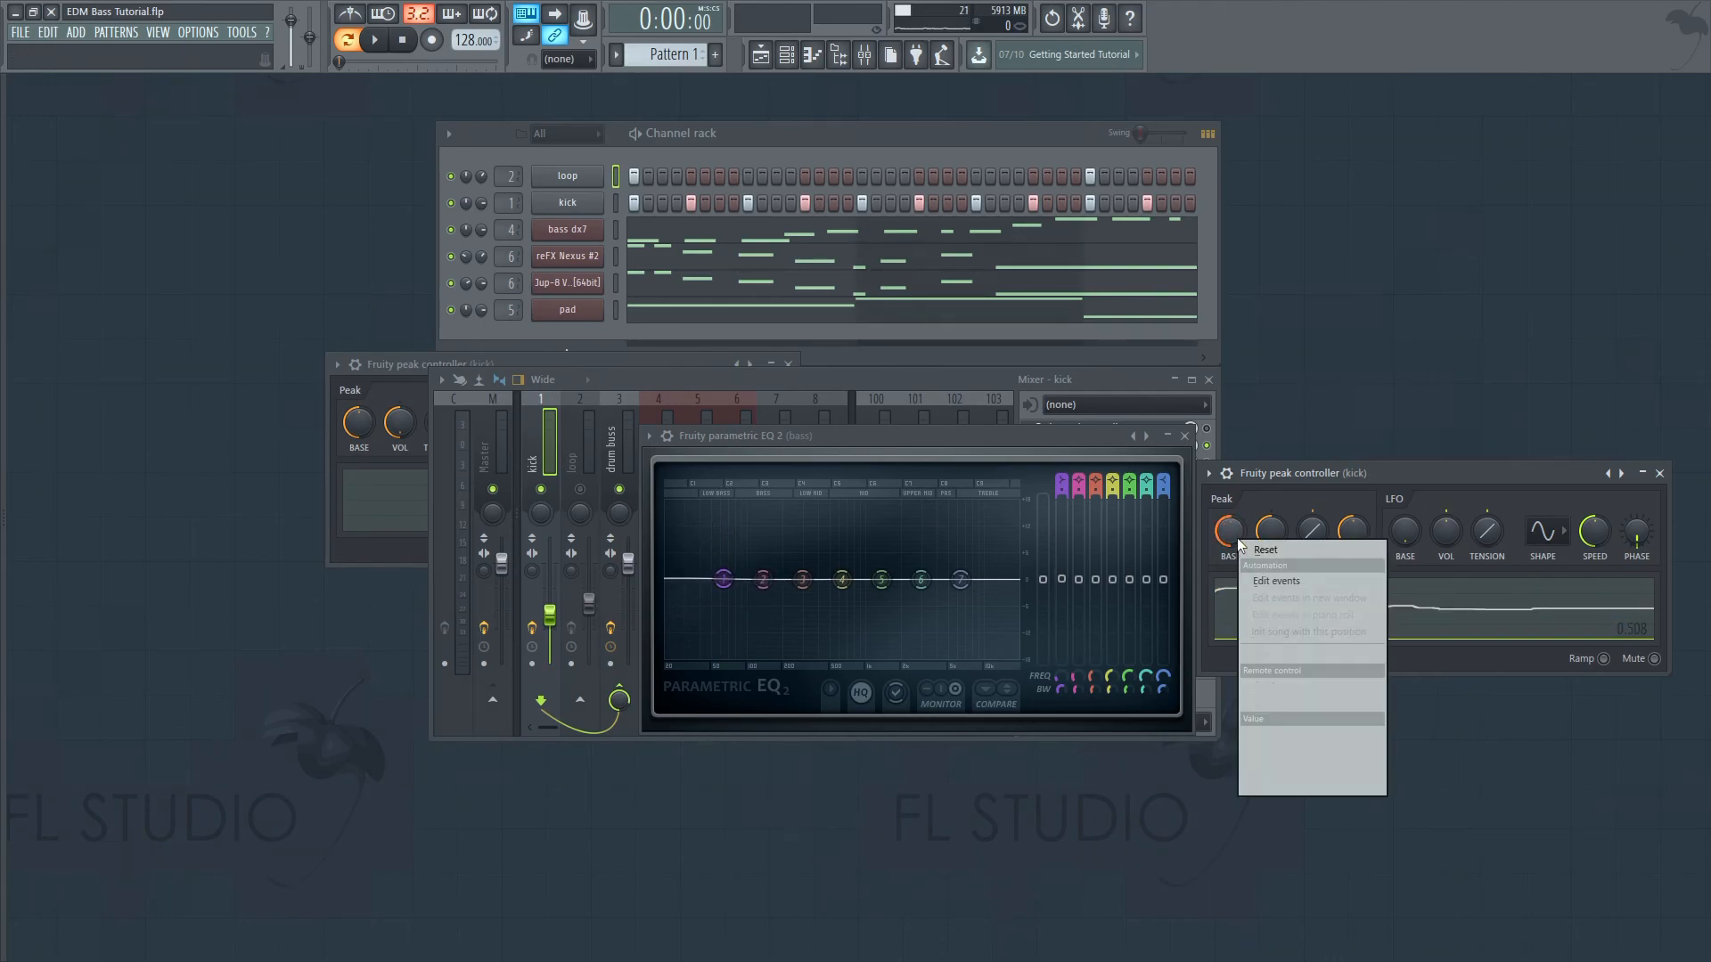
{"action": "left_click", "coordinate": [1250, 551]}
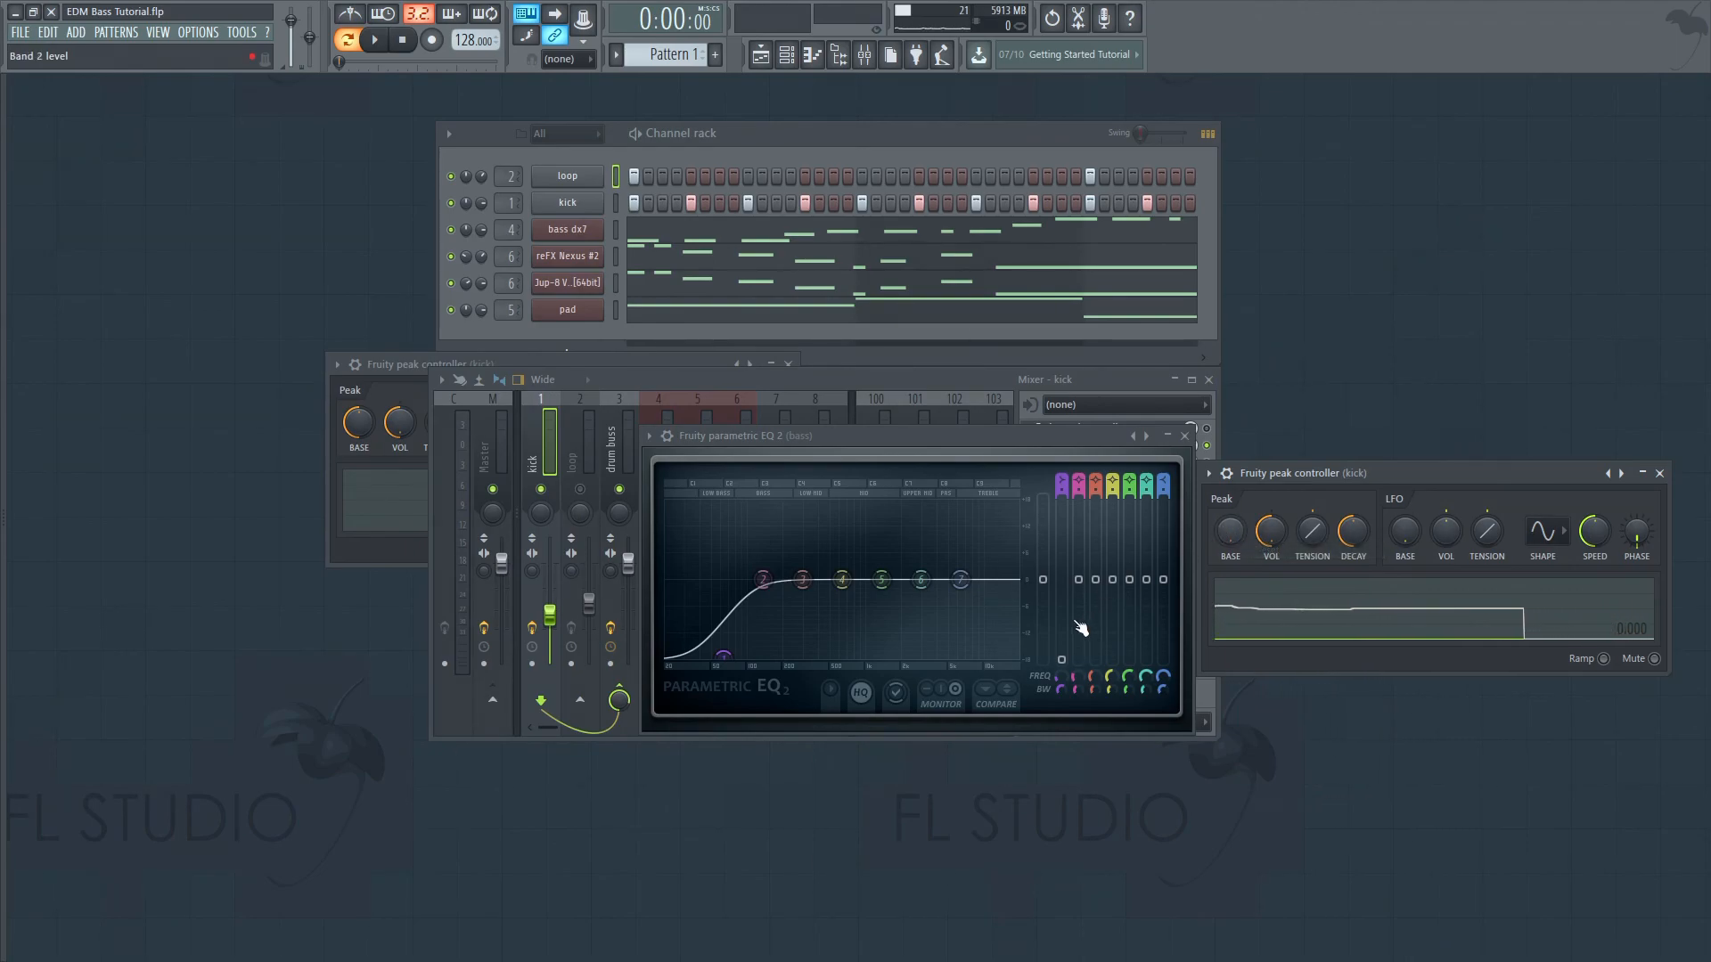
- Copy the 50% level from an unused band of the bass EQ and paste it into the slot 2 controller's Peak Base
{"action": "right_click", "coordinate": [1095, 583]}
{"action": "left_click", "coordinate": [1114, 774]}
{"action": "right_click", "coordinate": [1228, 524]}
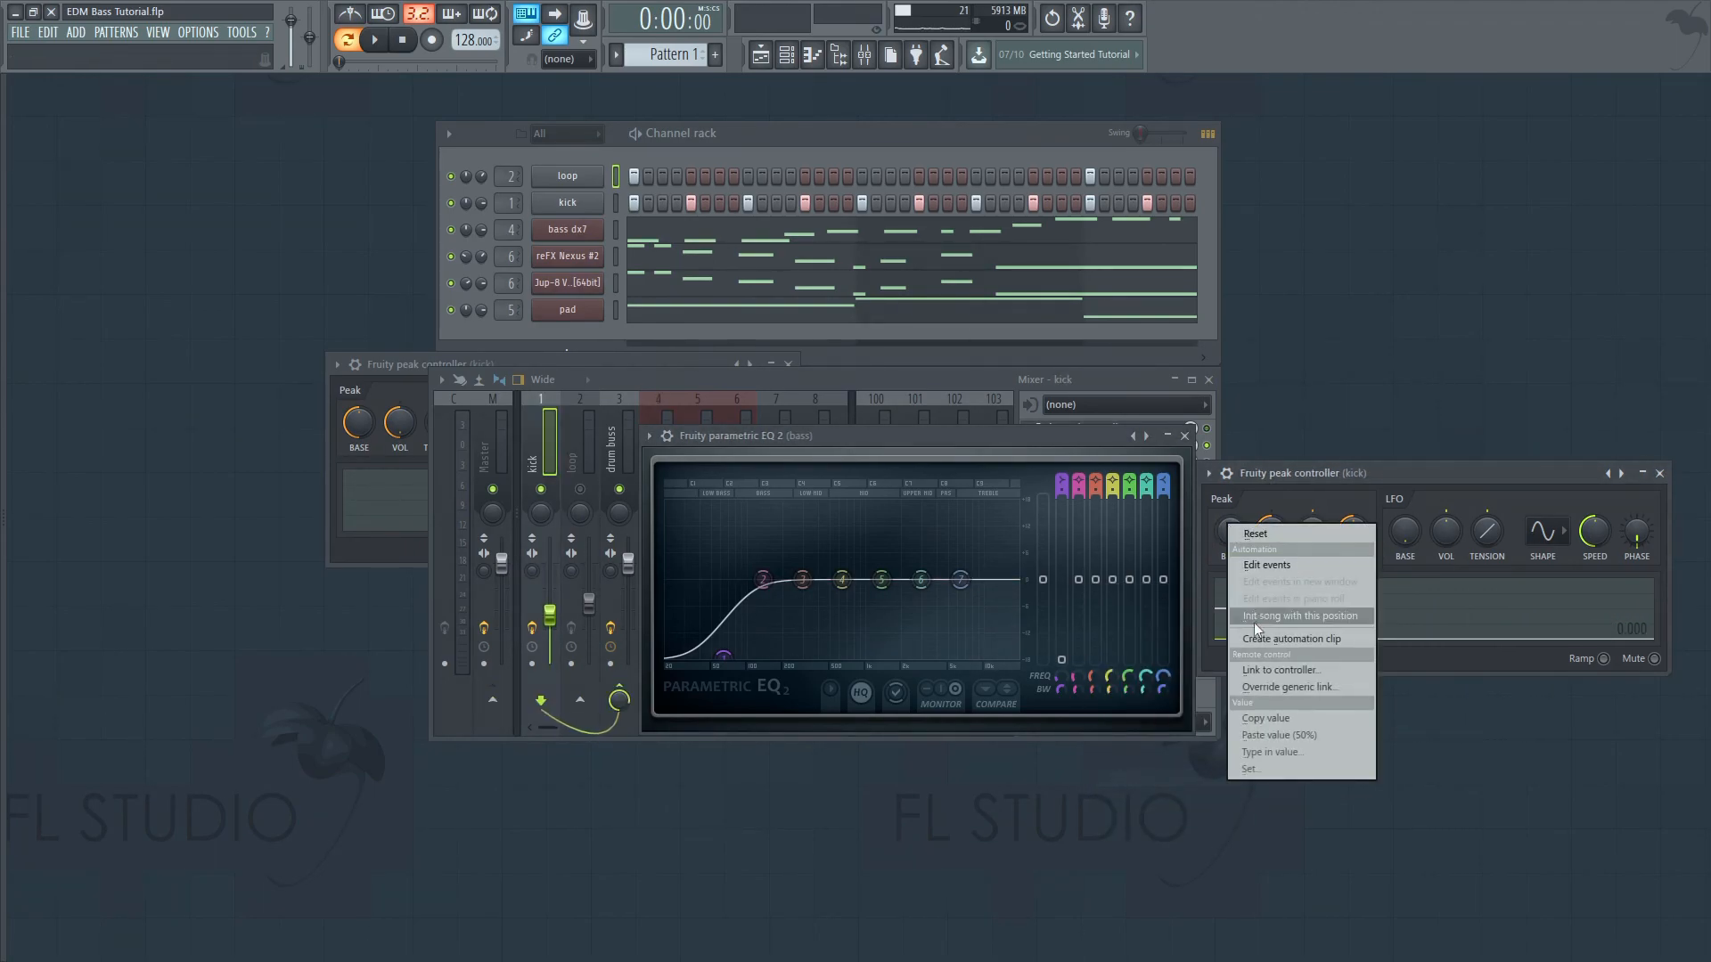
{"action": "left_click", "coordinate": [1271, 736]}
- Enter 0.5 as the exact Peak Base value of the kick's slot 2 peak controller
{"action": "right_click", "coordinate": [1230, 527]}
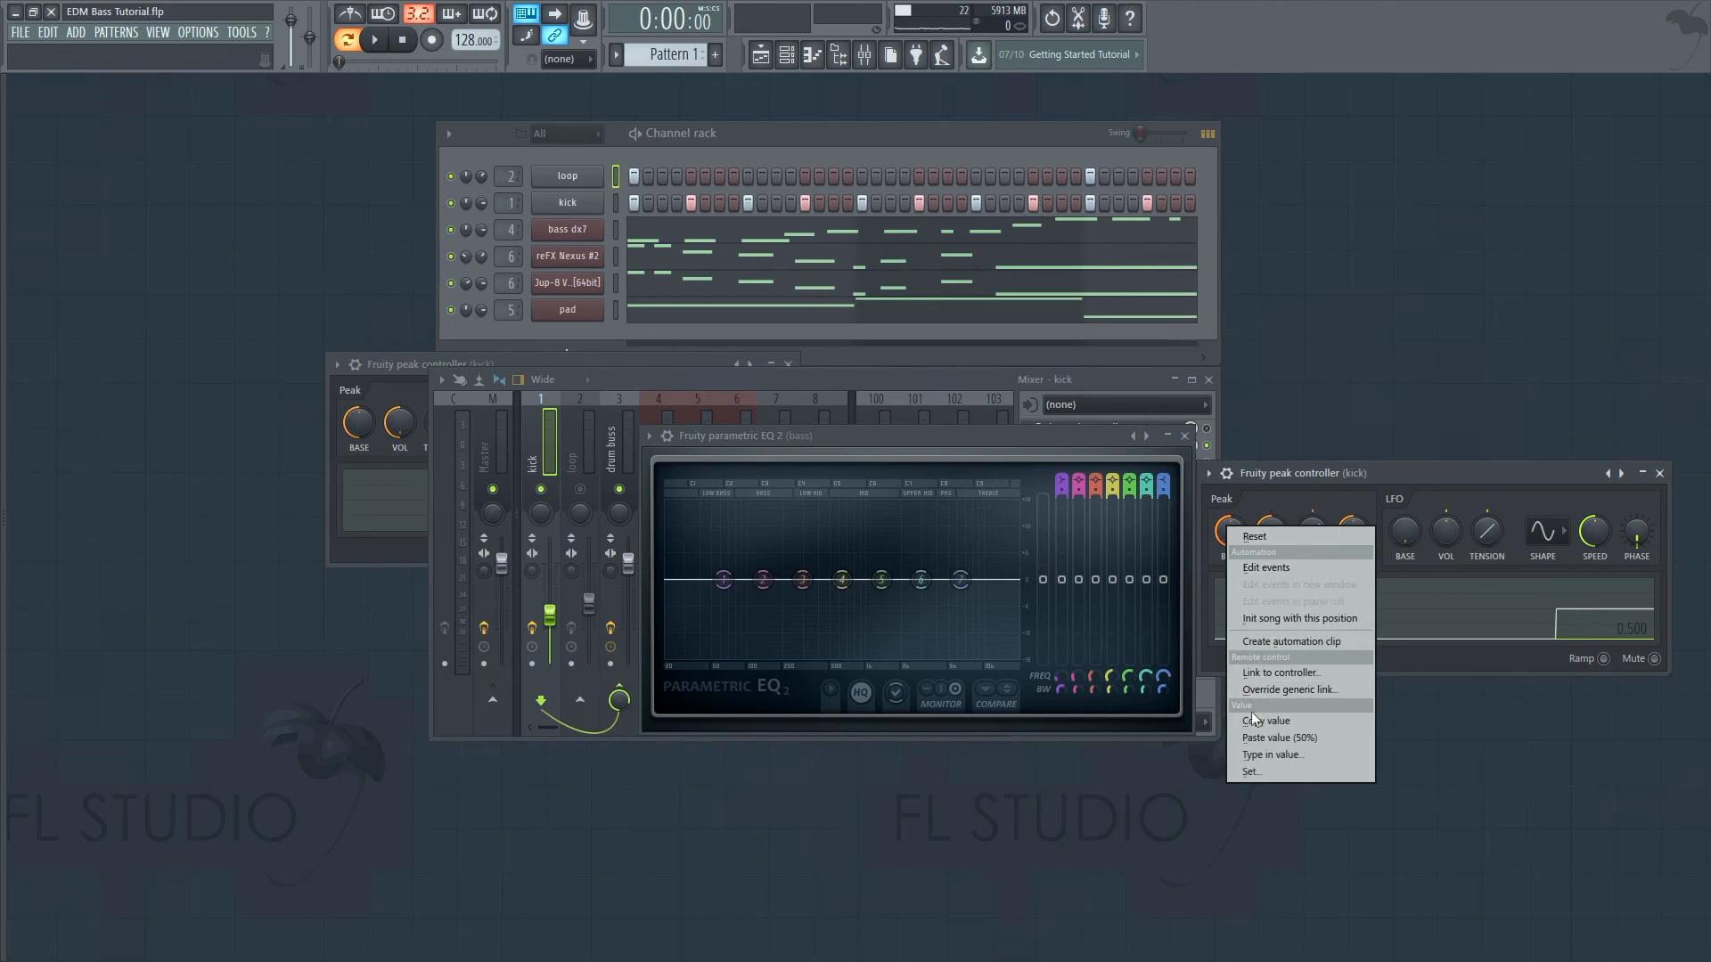
{"action": "left_click", "coordinate": [1271, 752]}
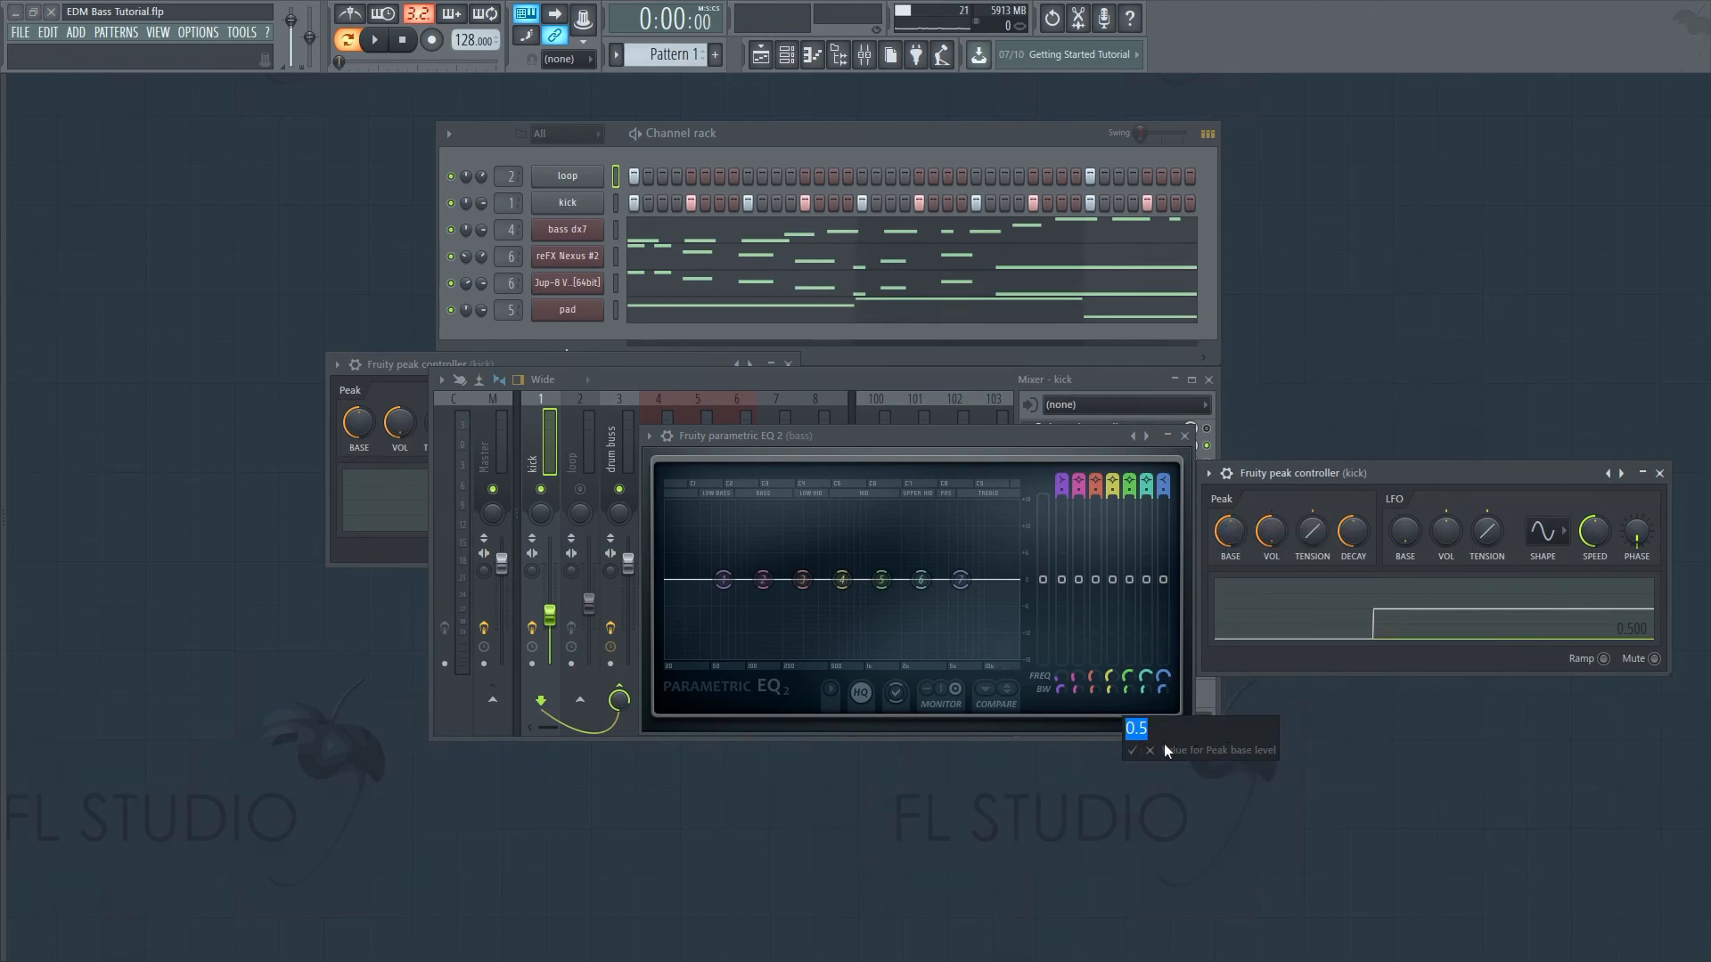
{"action": "left_click", "coordinate": [1133, 751]}
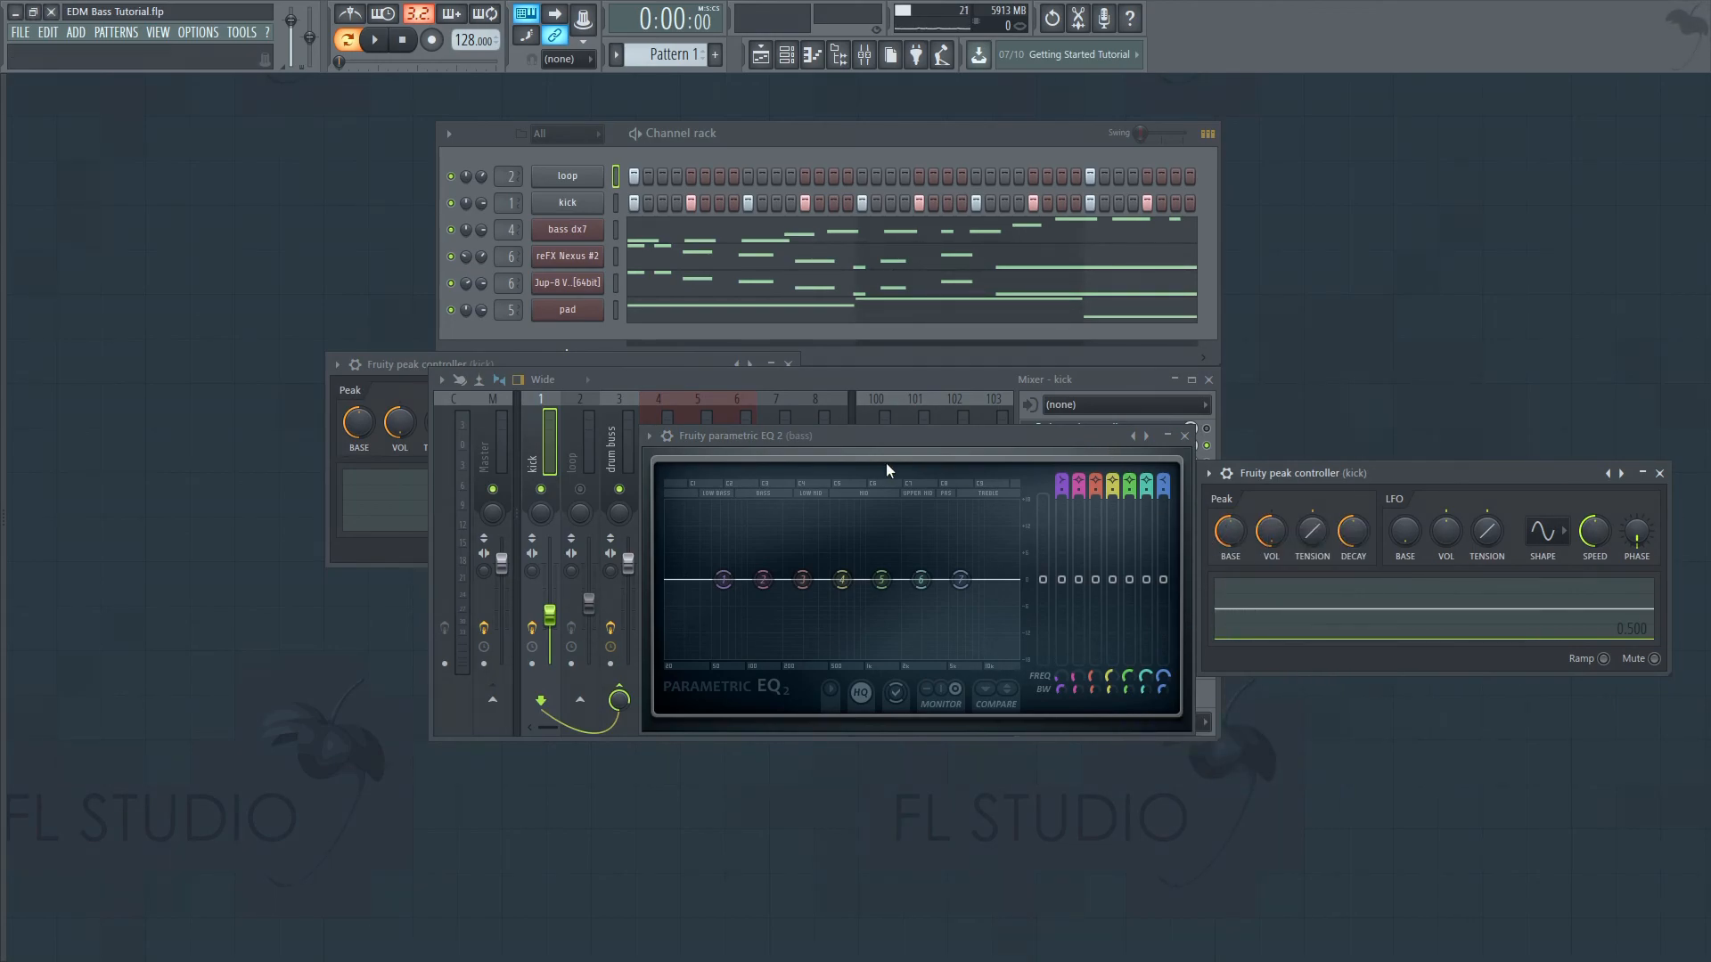
- Select the Master track in the mixer
{"action": "left_click", "coordinate": [490, 449]}
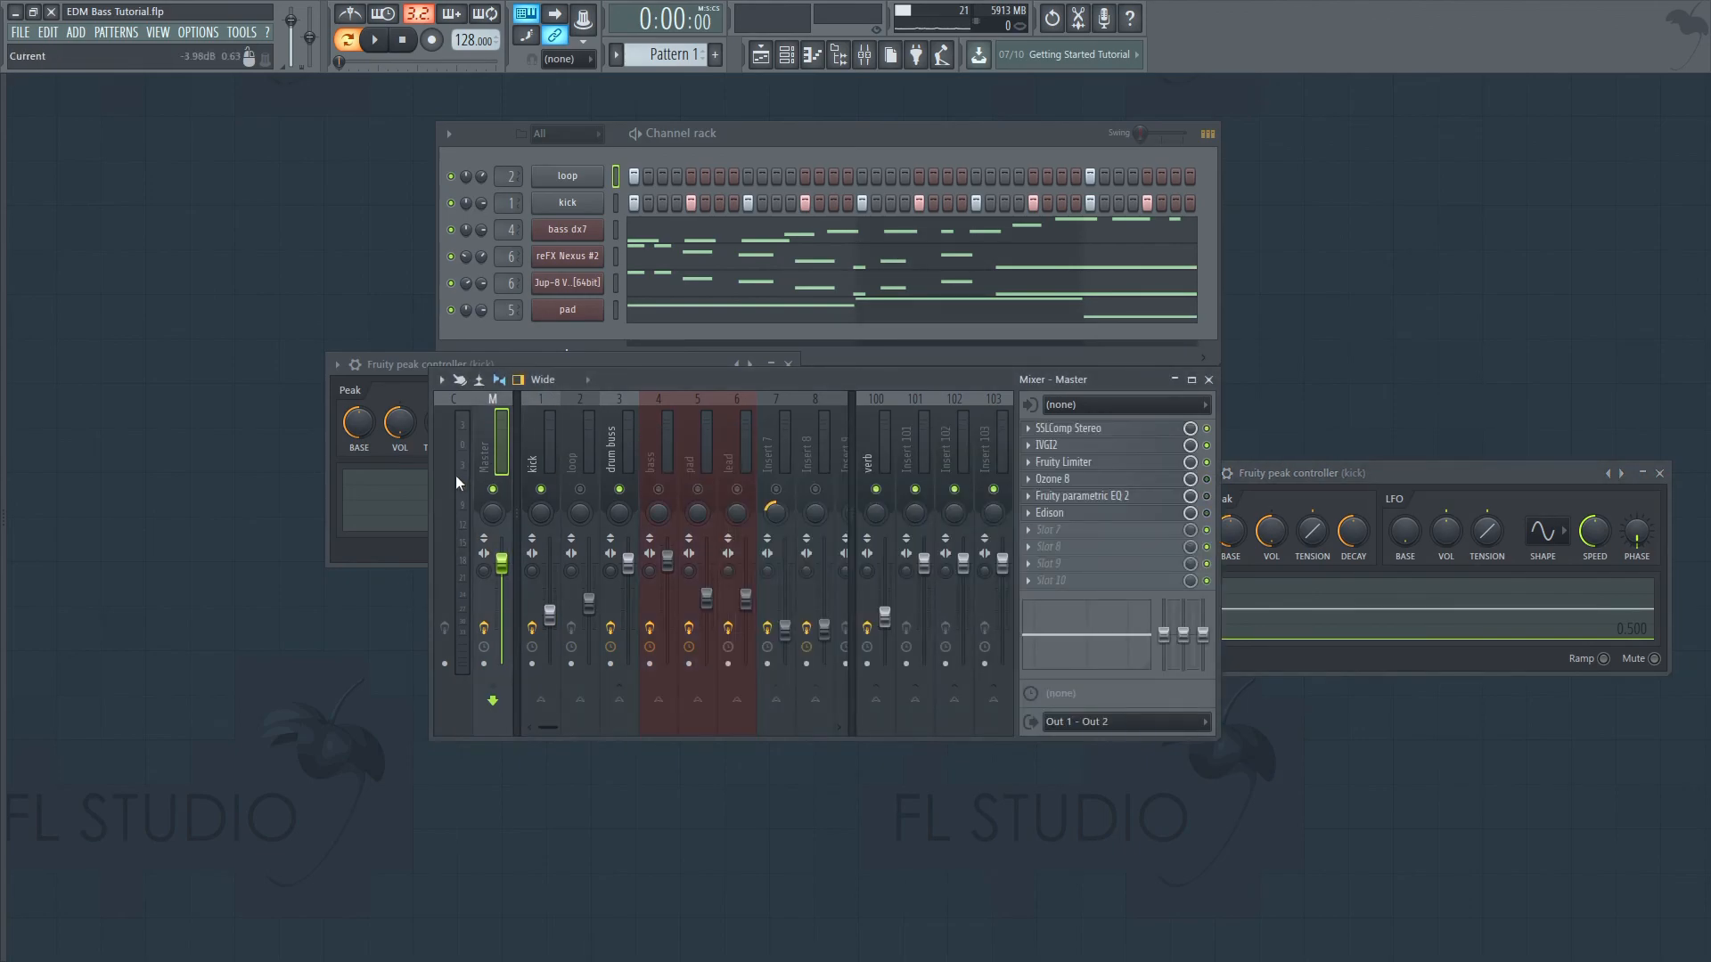